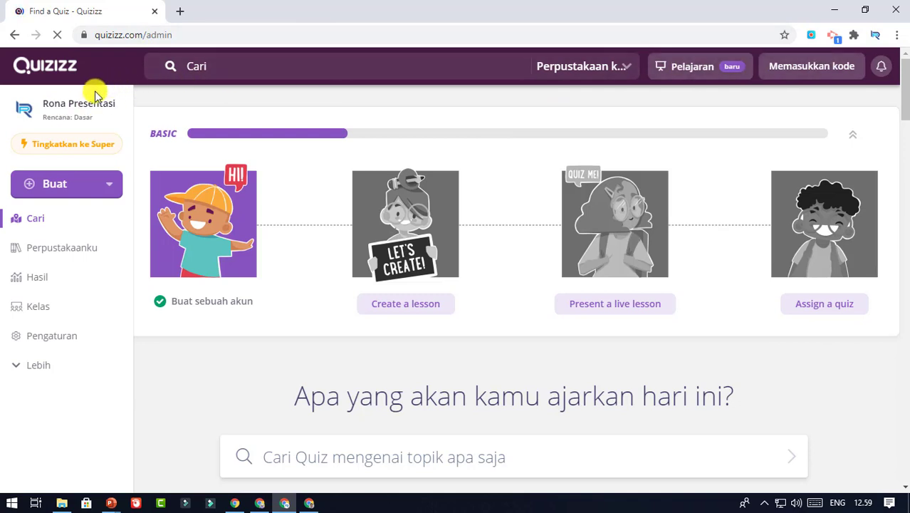
# Sign out of the Quizizz teacher account from the profile's Lebih options
pyautogui.click(83, 109)
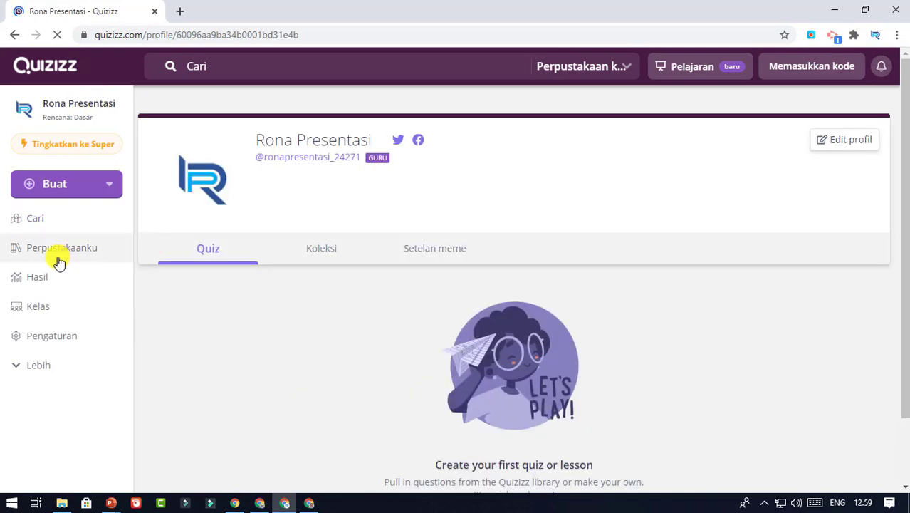
pyautogui.click(17, 368)
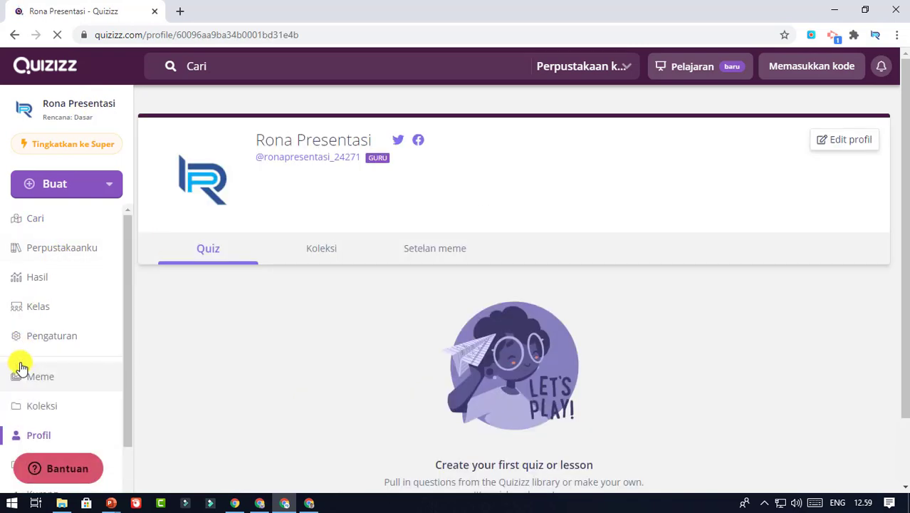
pyautogui.scroll(-1, 26, 360)
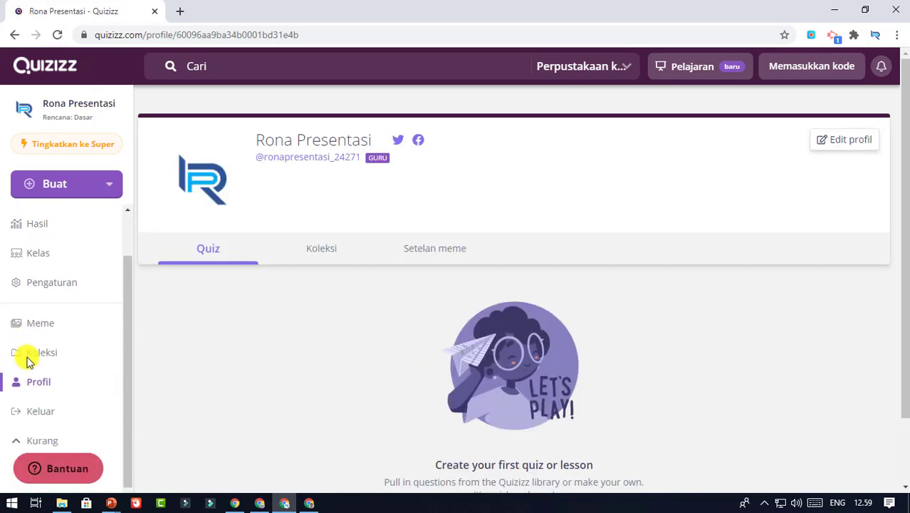
pyautogui.click(58, 411)
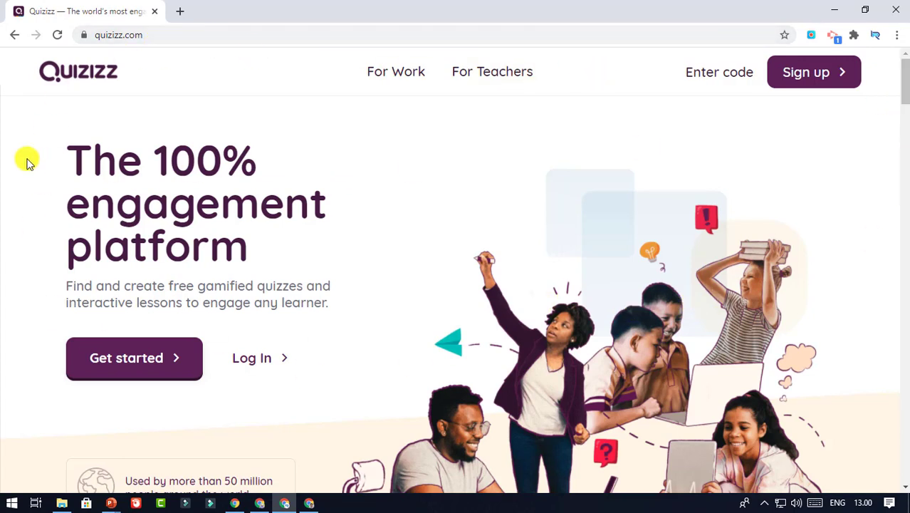
# Sign back in through Daftar dengan Google using the teacher's Google account
pyautogui.click(802, 80)
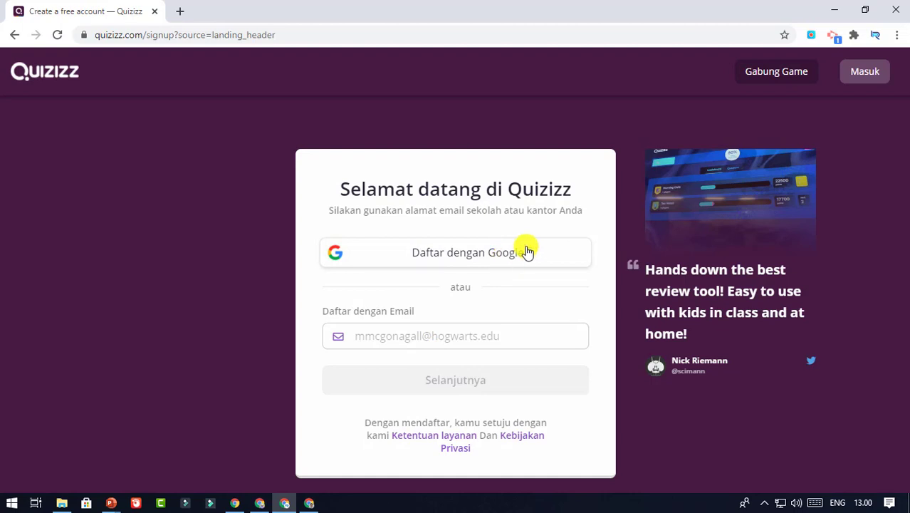
pyautogui.click(484, 257)
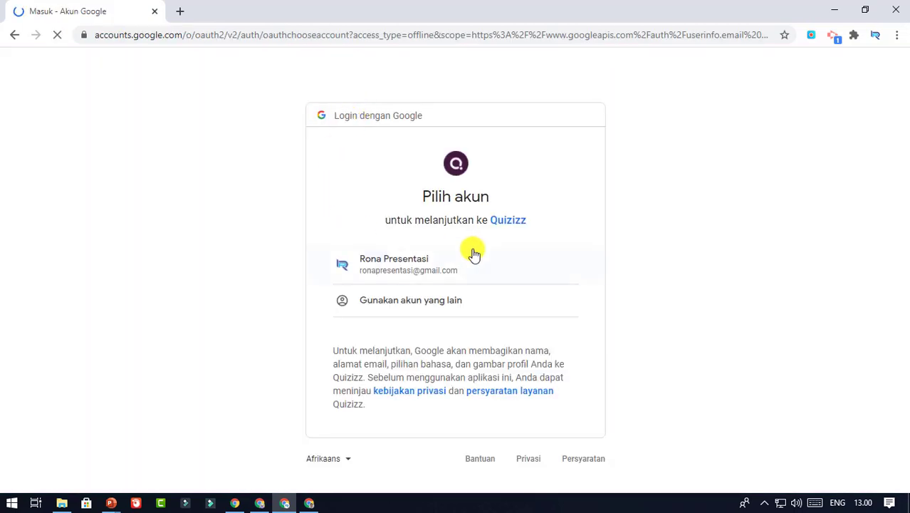
pyautogui.click(438, 267)
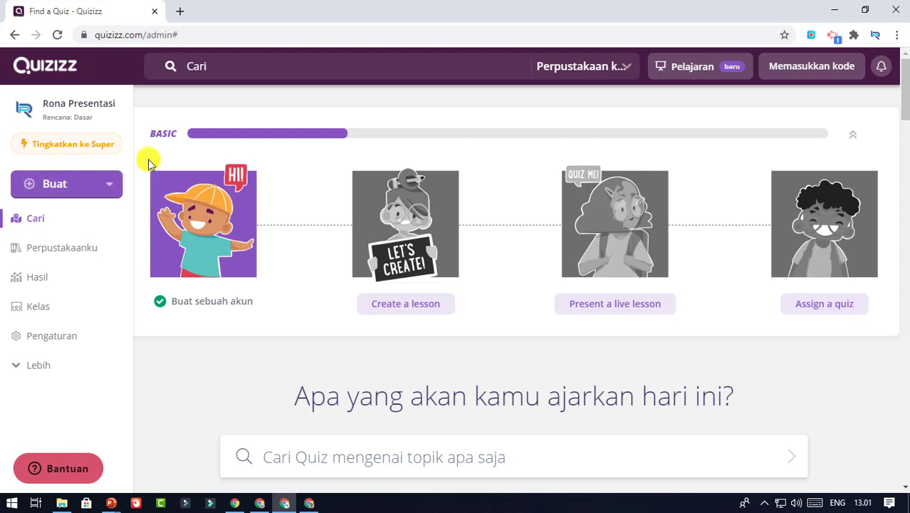
# Create a quiz named 'Kuis Matematika' with the Matematika subject and continue to its editor
pyautogui.click(103, 185)
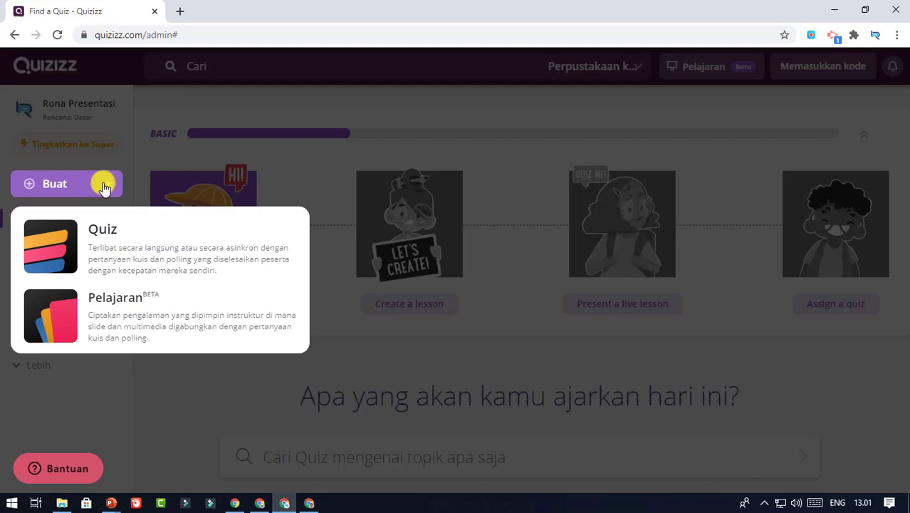
pyautogui.click(175, 251)
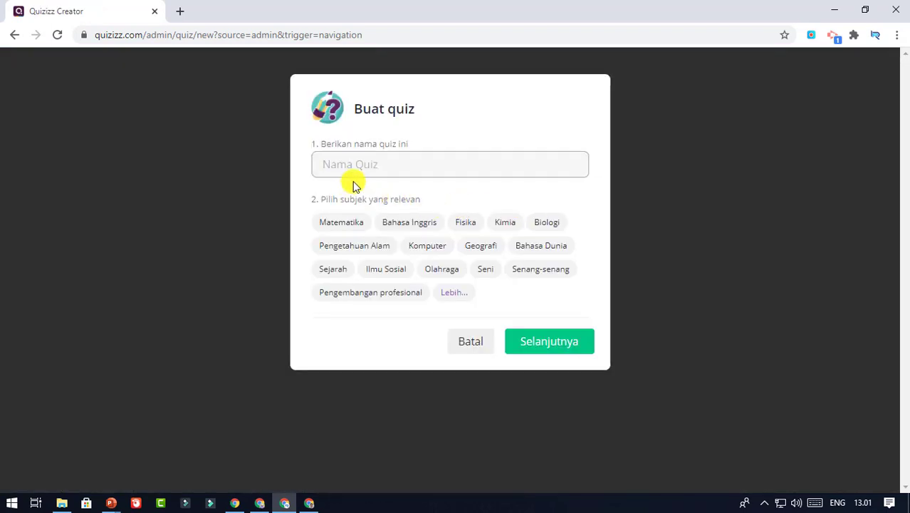
pyautogui.write('Kuis Matematika')
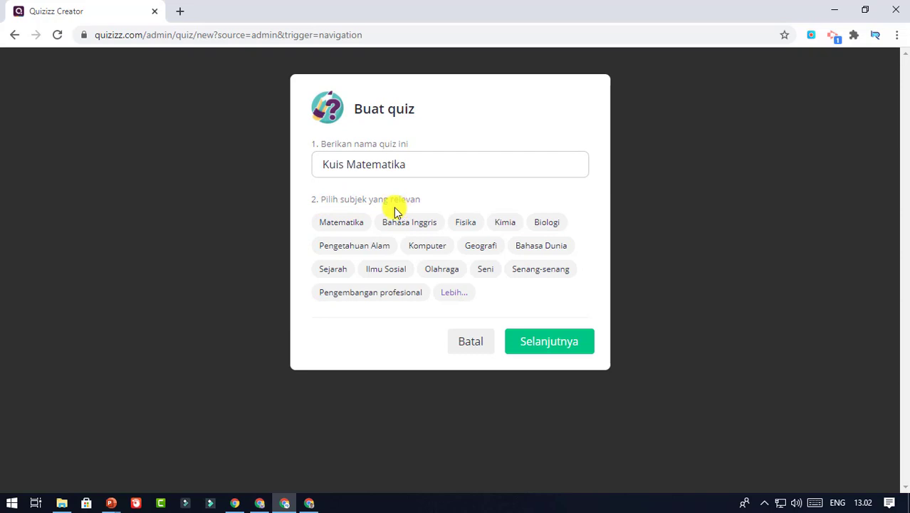
pyautogui.click(348, 223)
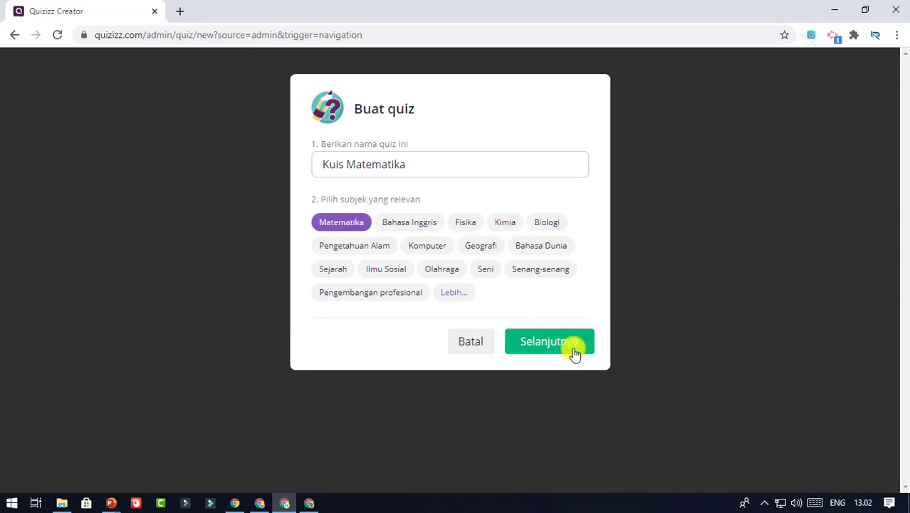
pyautogui.click(427, 245)
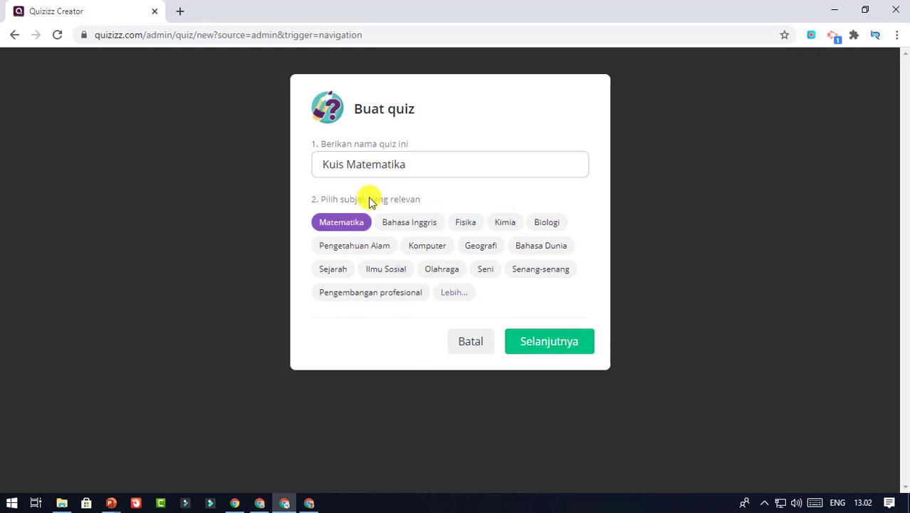
pyautogui.click(544, 342)
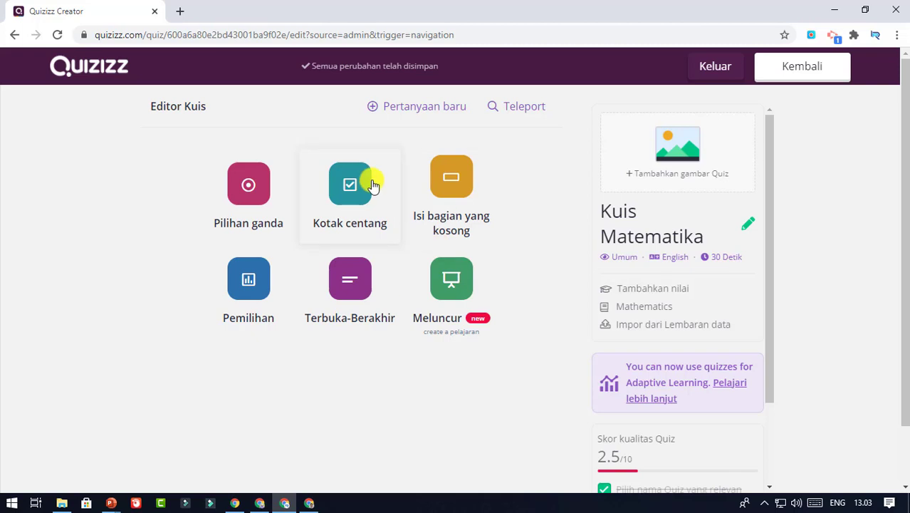
# Add a multiple-choice question with the text '50 + 50 ='
pyautogui.click(253, 193)
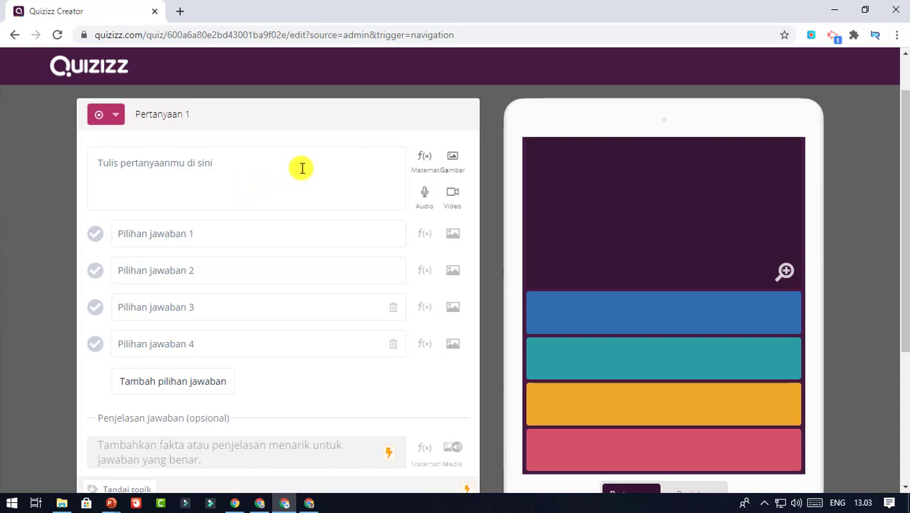
pyautogui.scroll(-2, 302, 168)
pyautogui.scroll(-1, 302, 169)
pyautogui.scroll(3, 302, 170)
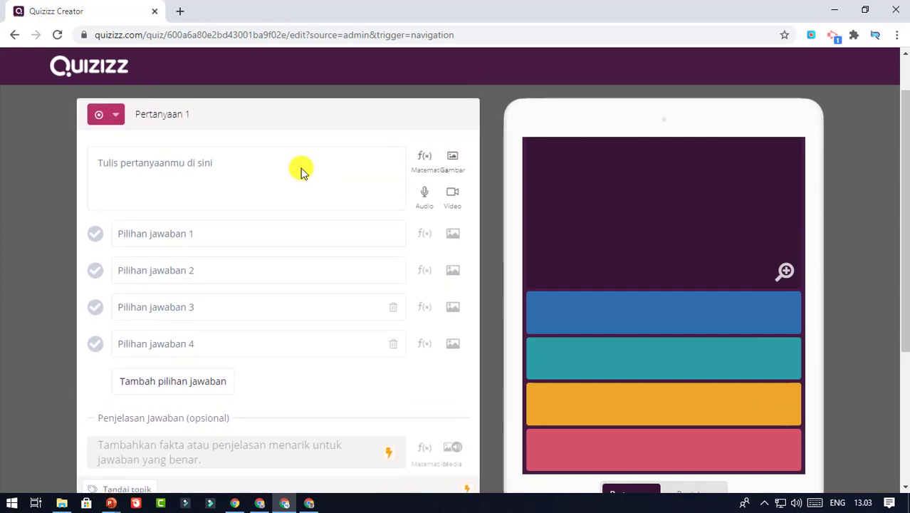
pyautogui.click(259, 165)
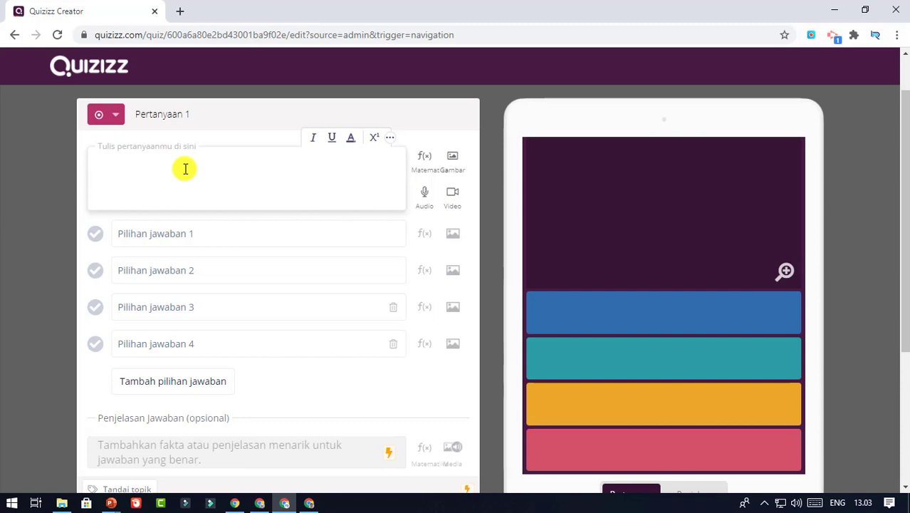
pyautogui.write('50 + 50 =')
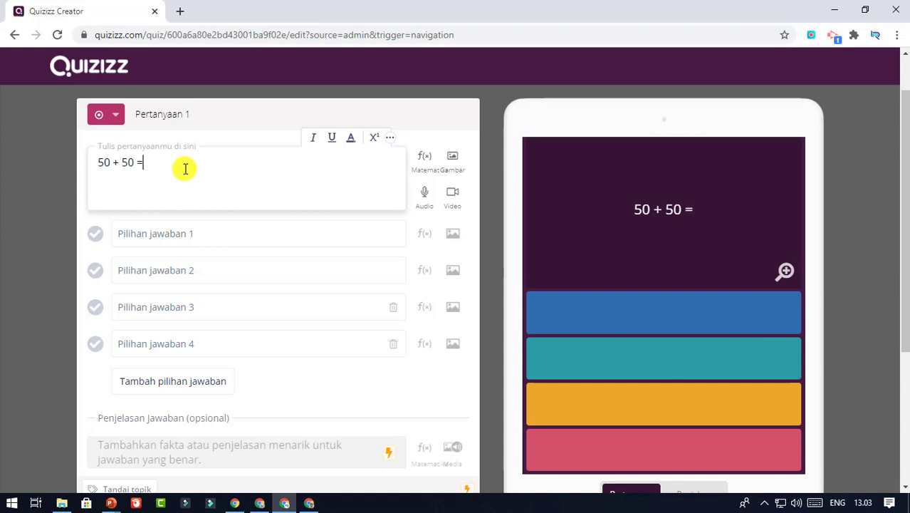
# Fill in the answer choices 110, 100, 130 and 150
pyautogui.click(244, 232)
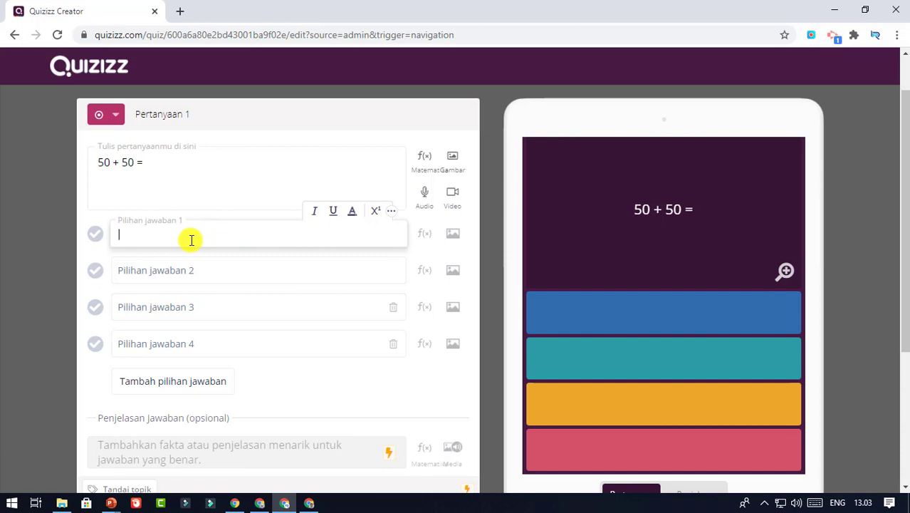
pyautogui.write('110')
pyautogui.click(193, 269)
pyautogui.write('100')
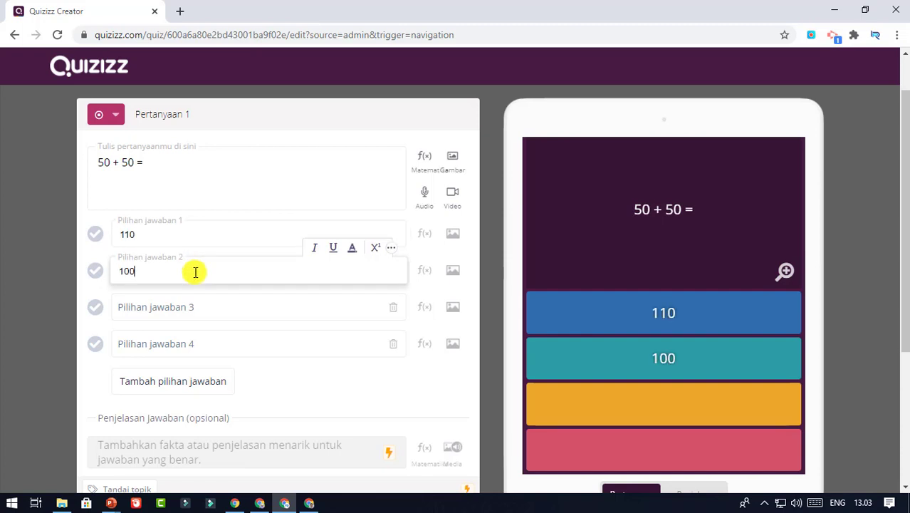
pyautogui.click(194, 308)
pyautogui.write('130')
pyautogui.click(171, 345)
pyautogui.write('150')
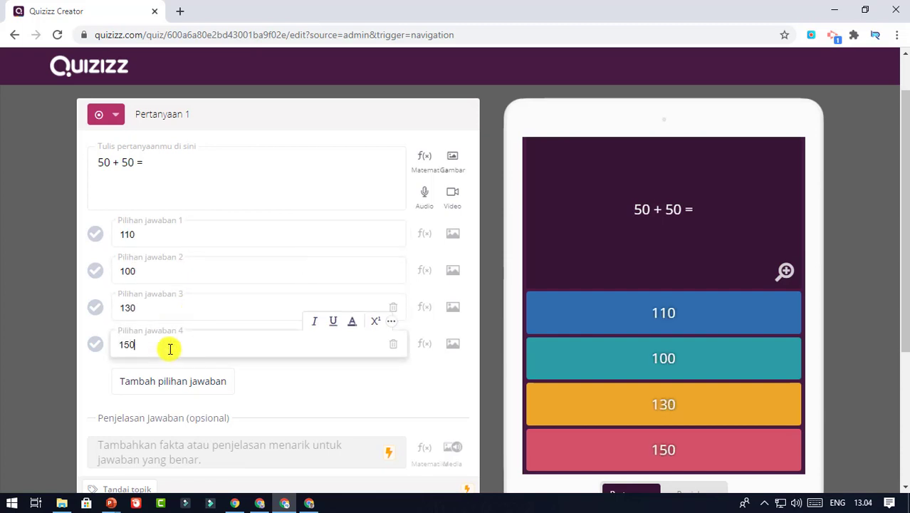
pyautogui.click(87, 372)
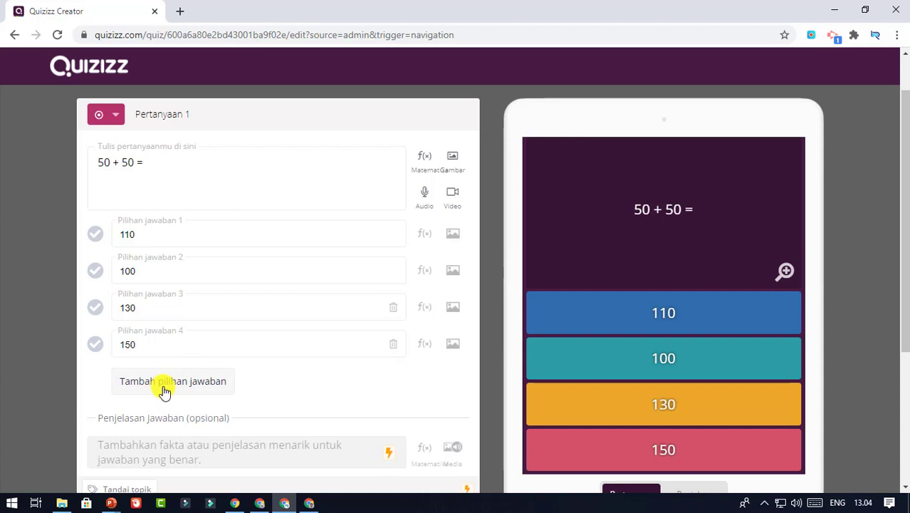
# Give question 1 a 10 Detik timer, mark 100 as correct, and save it
pyautogui.scroll(-3, 237, 279)
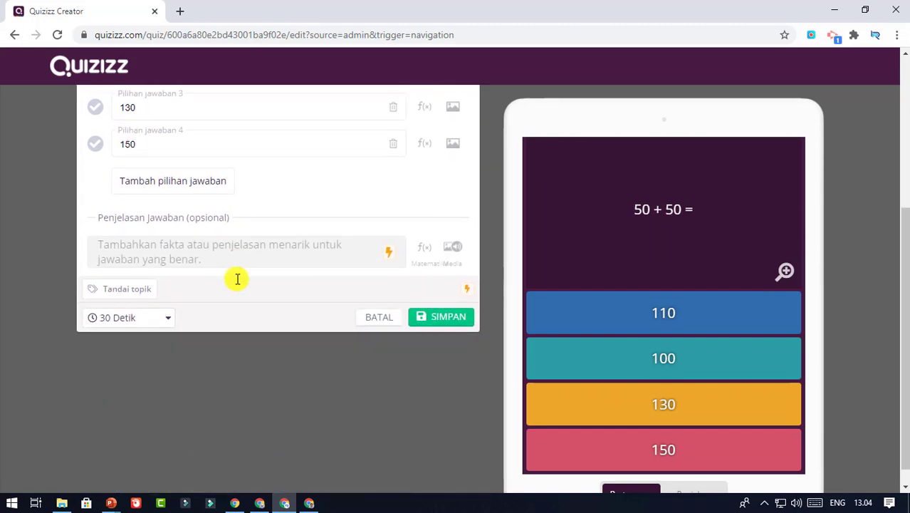
pyautogui.click(163, 319)
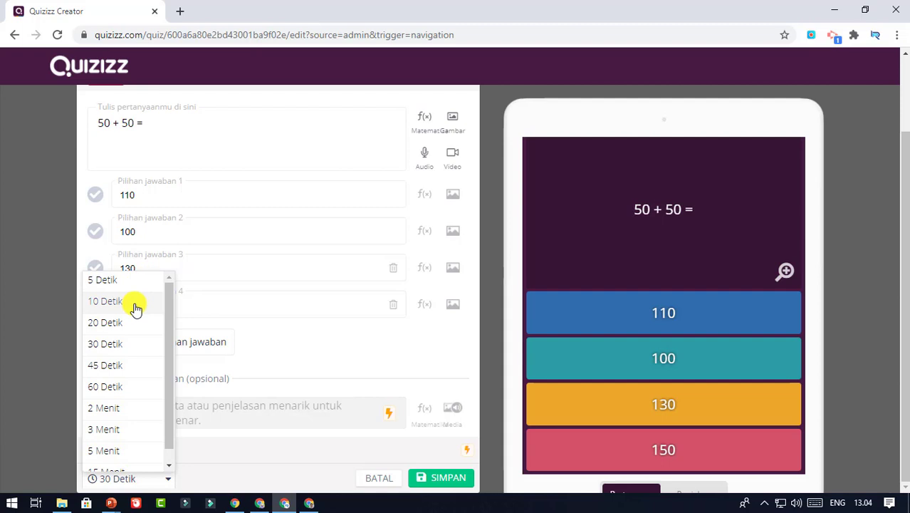
pyautogui.click(135, 306)
pyautogui.scroll(-3, 185, 299)
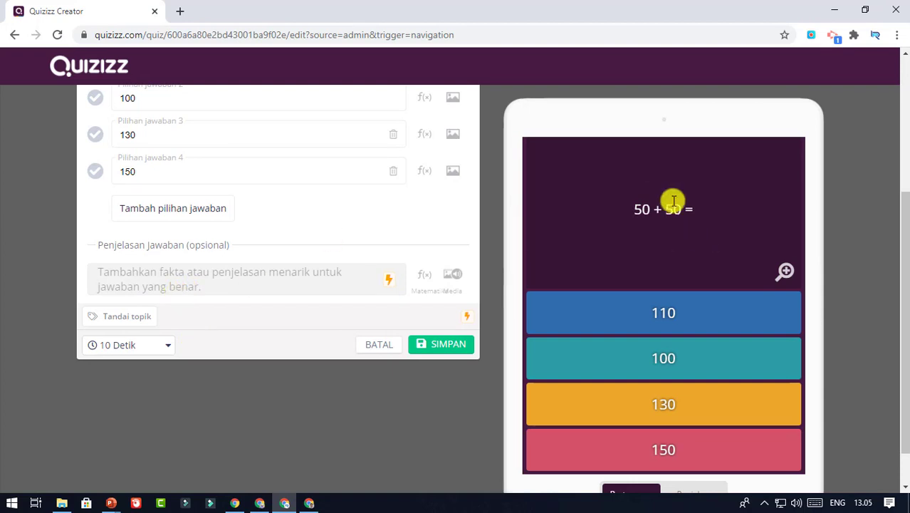
pyautogui.scroll(-1, 355, 319)
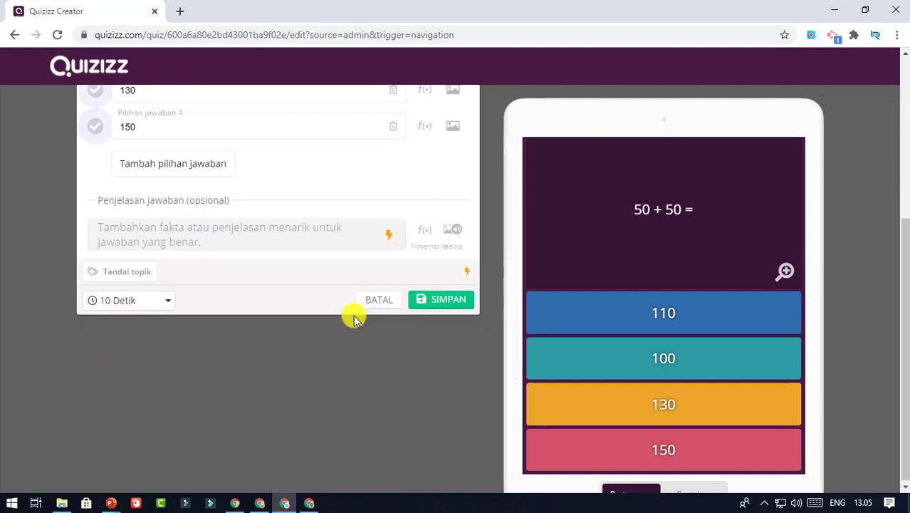
pyautogui.scroll(3, 355, 319)
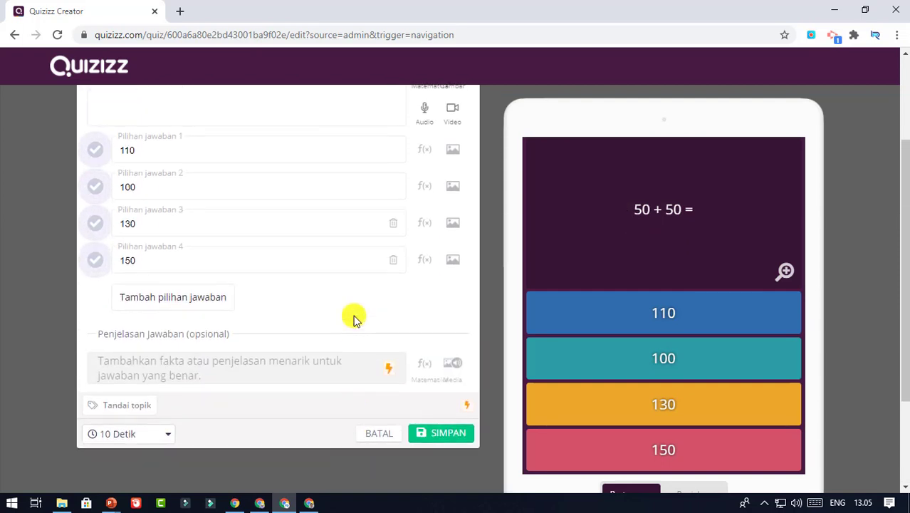
pyautogui.scroll(3, 90, 327)
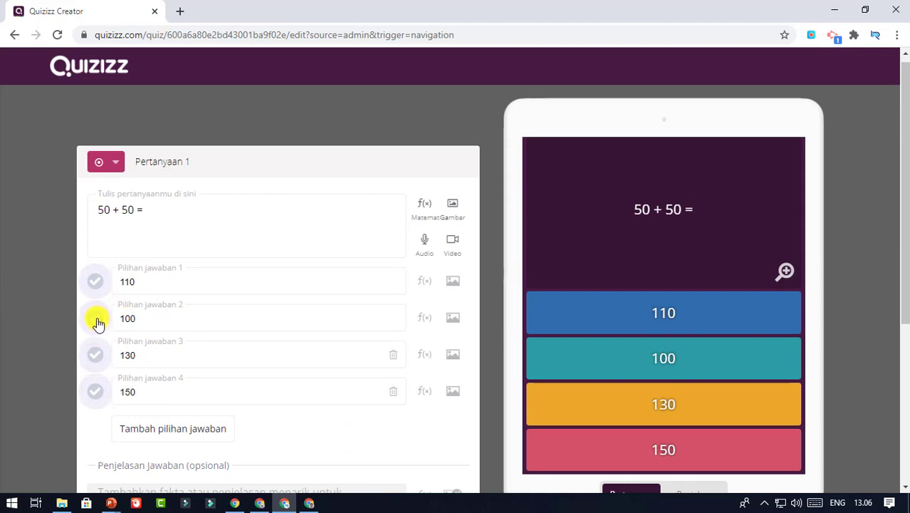
pyautogui.click(96, 321)
pyautogui.scroll(-2, 278, 311)
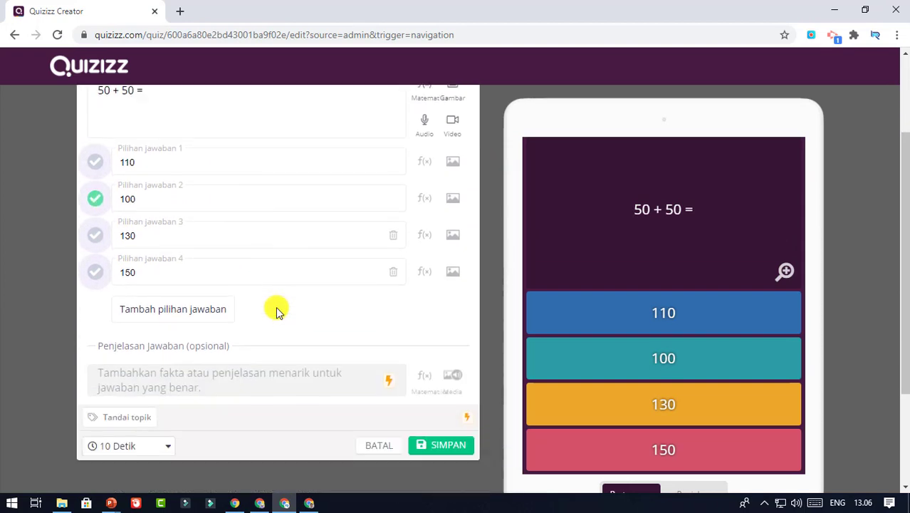
pyautogui.scroll(-2, 278, 311)
pyautogui.click(456, 303)
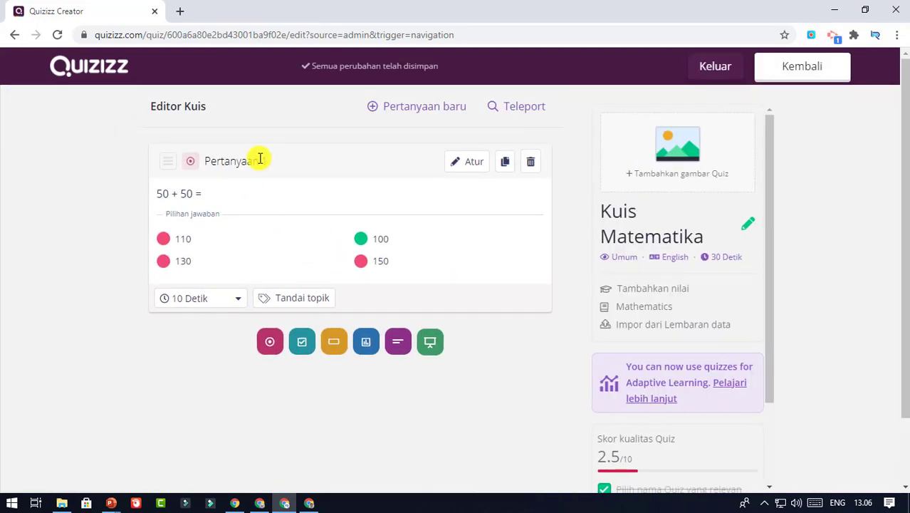
# Add a new multiple-choice Question 2
pyautogui.click(423, 112)
pyautogui.click(251, 171)
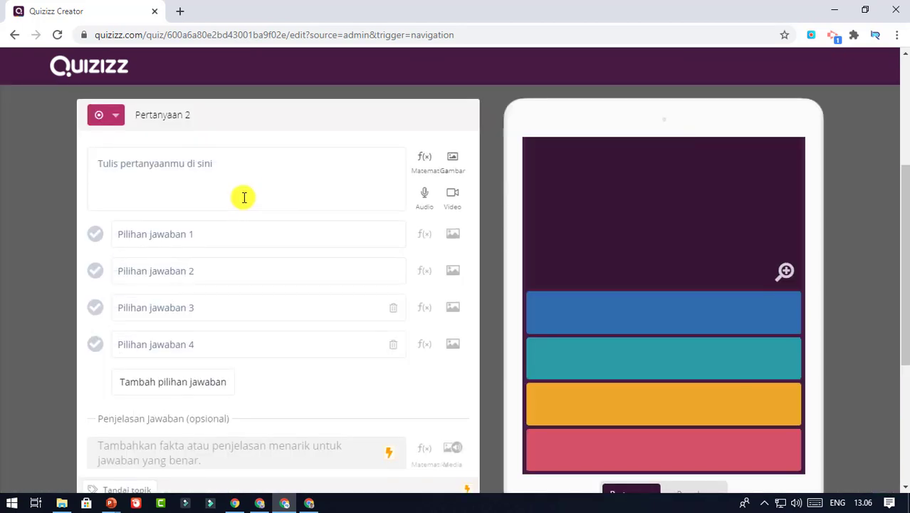
pyautogui.click(242, 161)
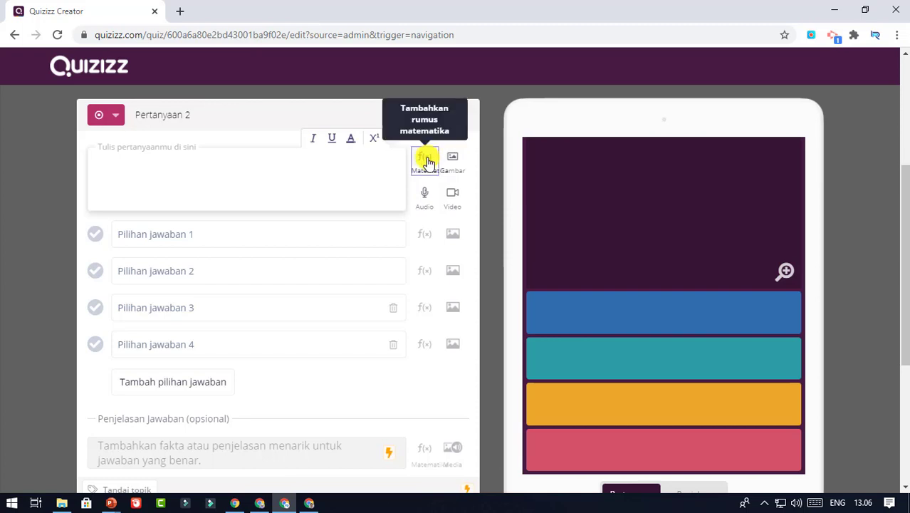
# Insert a √100 equation into the question text, then delete it again
pyautogui.click(428, 161)
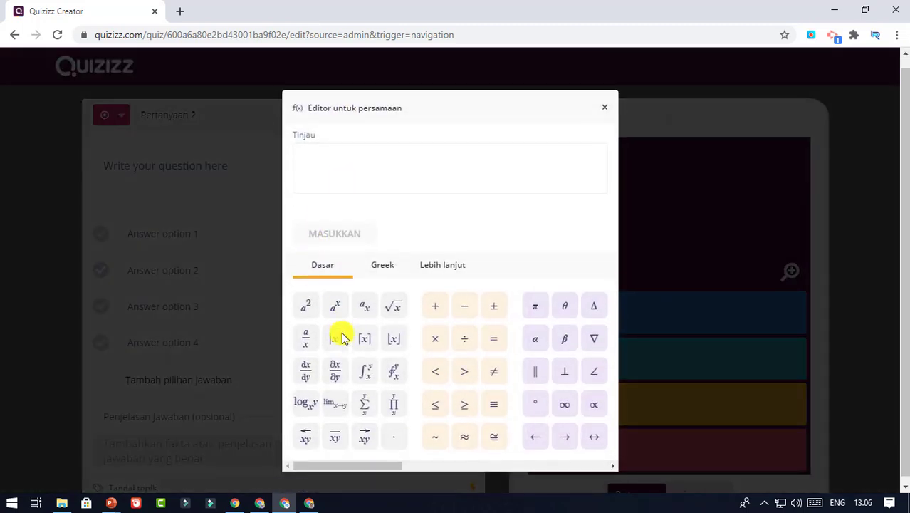
pyautogui.moveTo(379, 476)
pyautogui.mouseDown()
pyautogui.moveTo(560, 474)
pyautogui.moveTo(370, 479)
pyautogui.mouseUp()
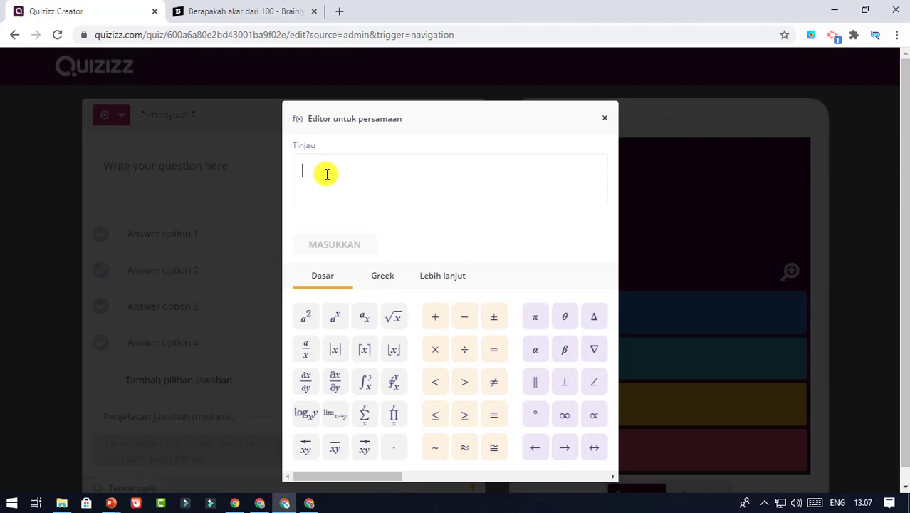
pyautogui.click(394, 321)
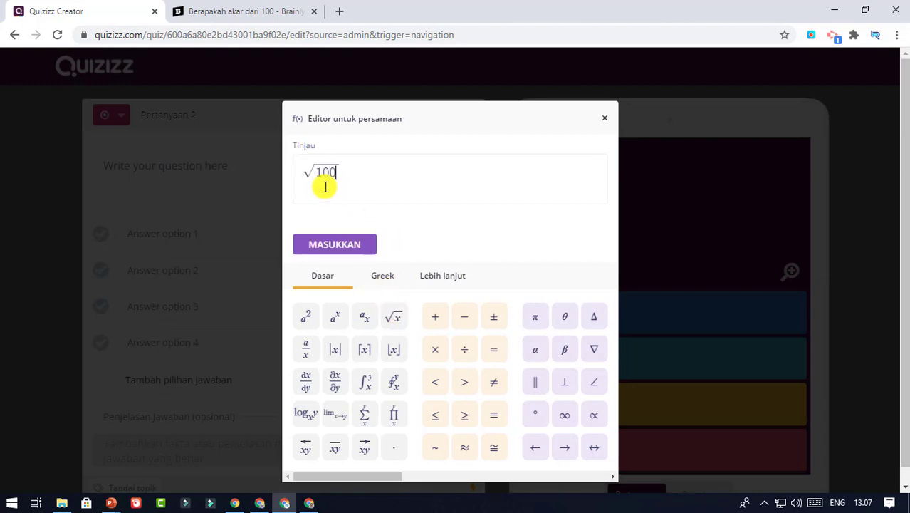
pyautogui.click(362, 247)
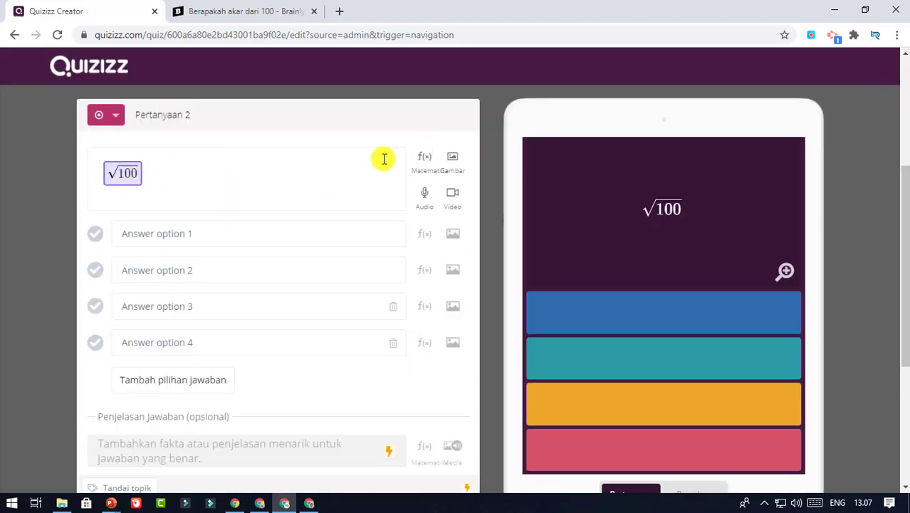
pyautogui.press('BackSpace')
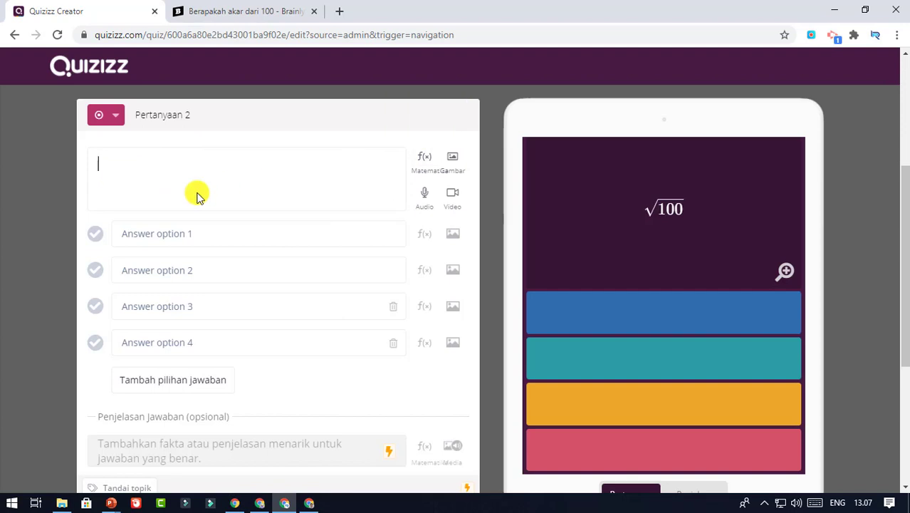
# Upload the Slide1 picture as Question 2's image
pyautogui.click(452, 161)
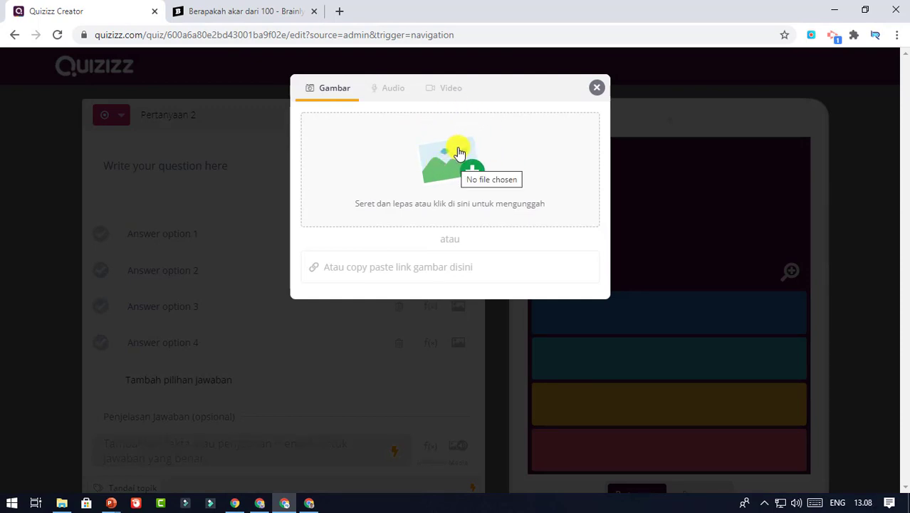
pyautogui.click(449, 173)
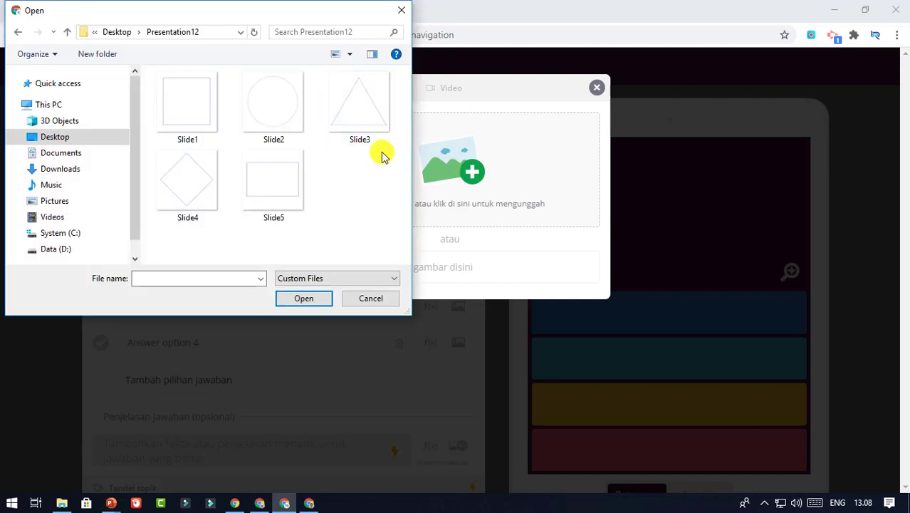
pyautogui.click(198, 122)
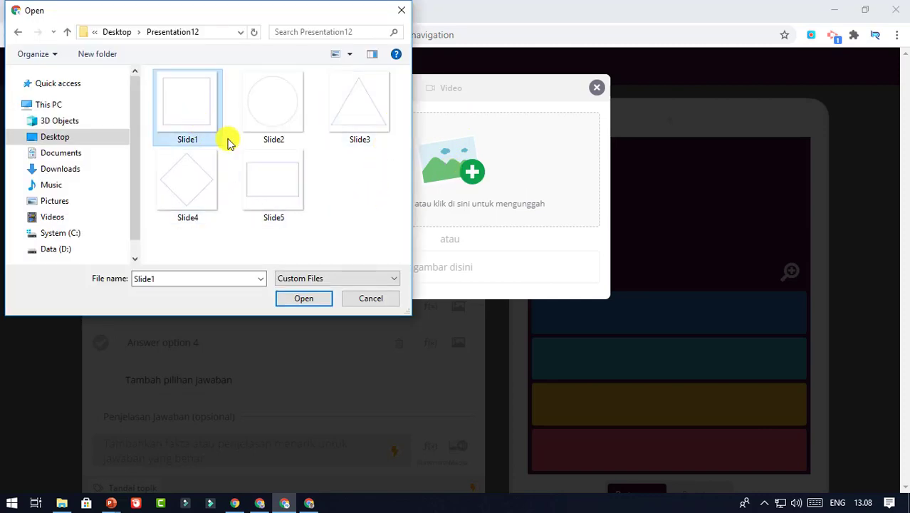
pyautogui.click(310, 300)
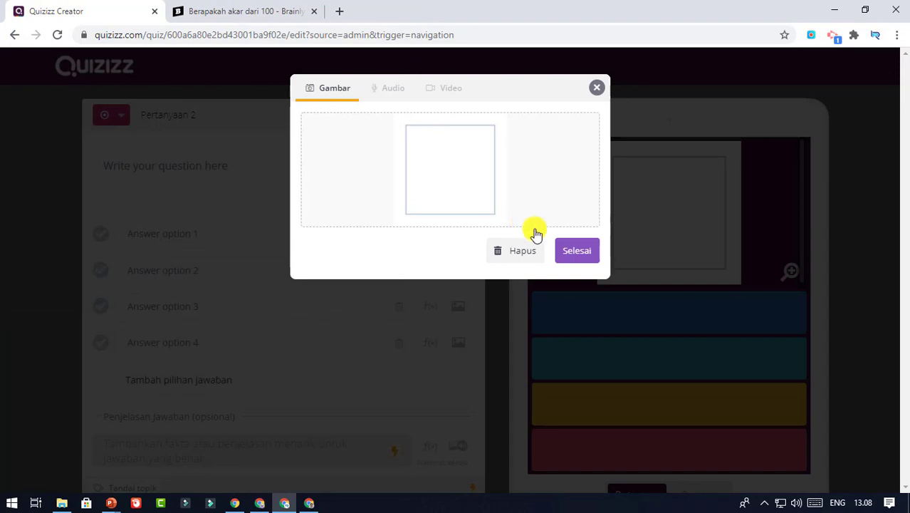
pyautogui.click(578, 249)
# Enter the text 'Gambar di atas adalah gambar ...' and answers Lingkaran, Segitiga, Persegi
pyautogui.write('Gambar')
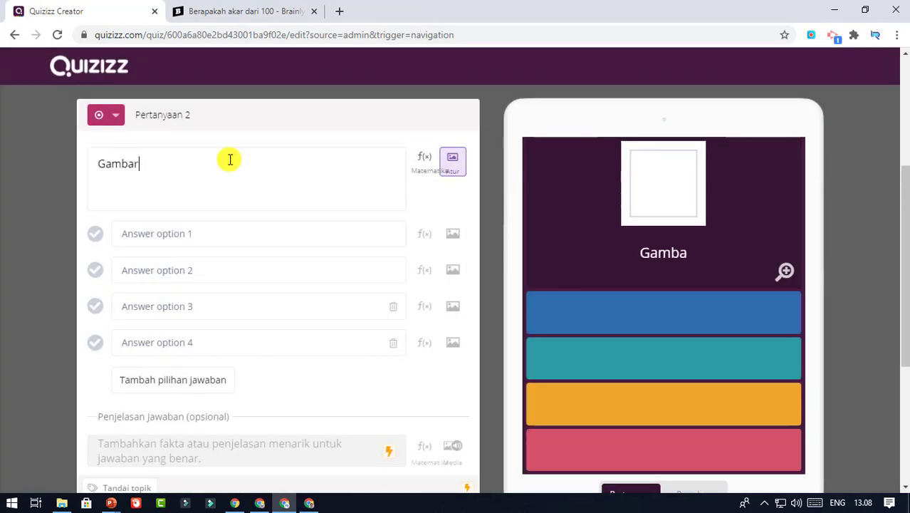
pyautogui.write(' di atas adalah gambar ...')
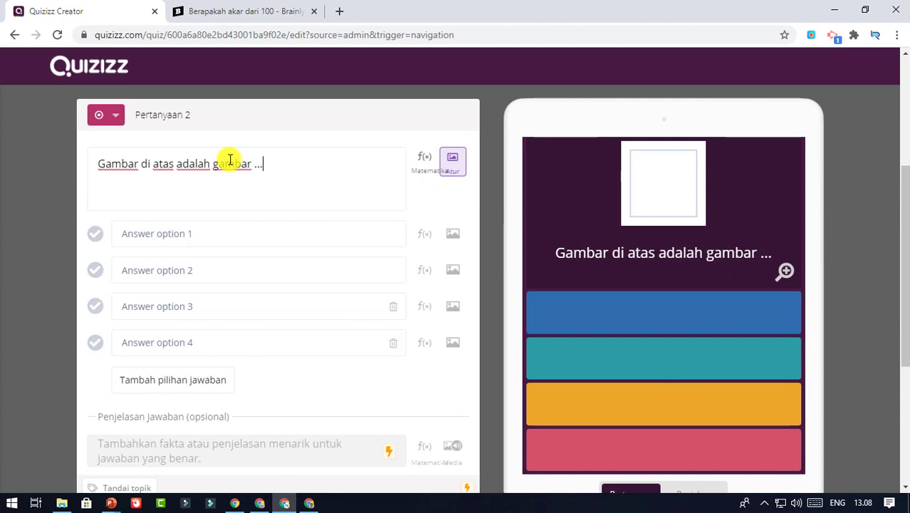
pyautogui.click(227, 233)
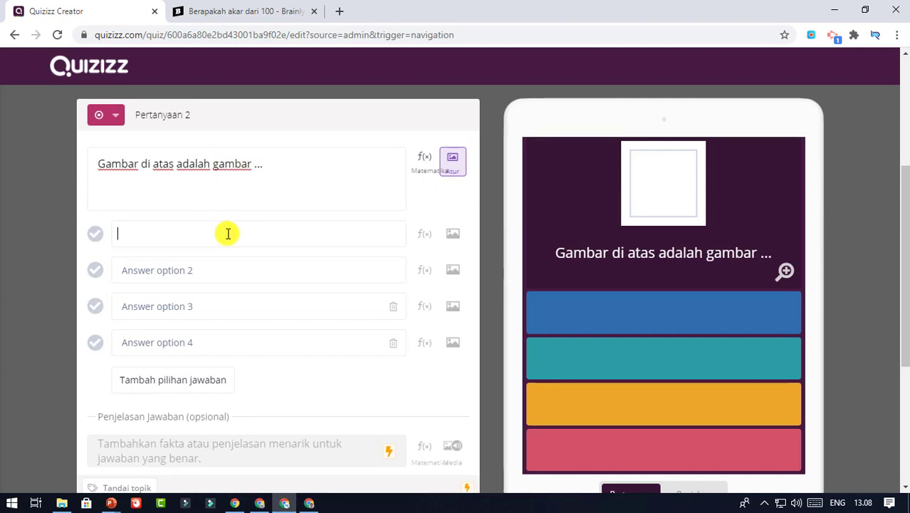
pyautogui.write('Lingkara')
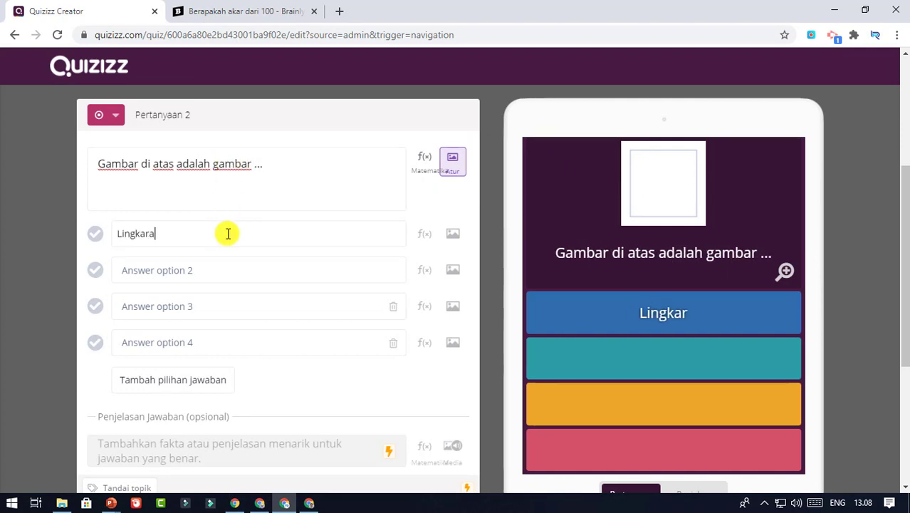
pyautogui.write('n')
pyautogui.click(221, 278)
pyautogui.write('Segitiga')
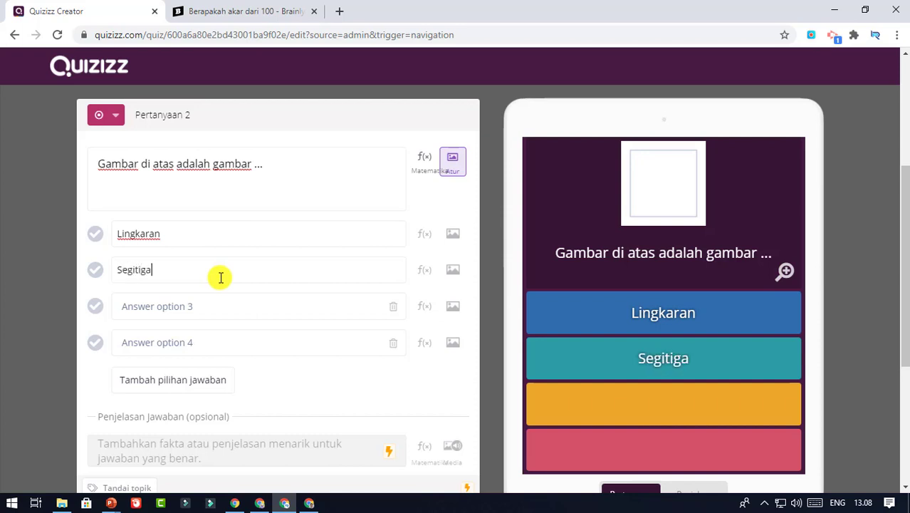
pyautogui.click(217, 311)
pyautogui.write('Persegi')
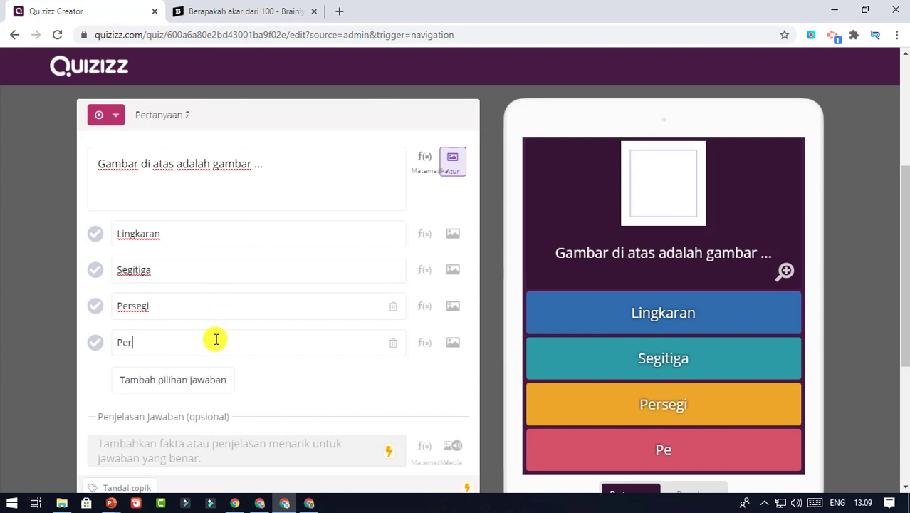
# Add Persegi Panjang as answer four, mark Persegi correct, set 20 Detik, and save
pyautogui.click(216, 339)
pyautogui.write('Persegi Panjang')
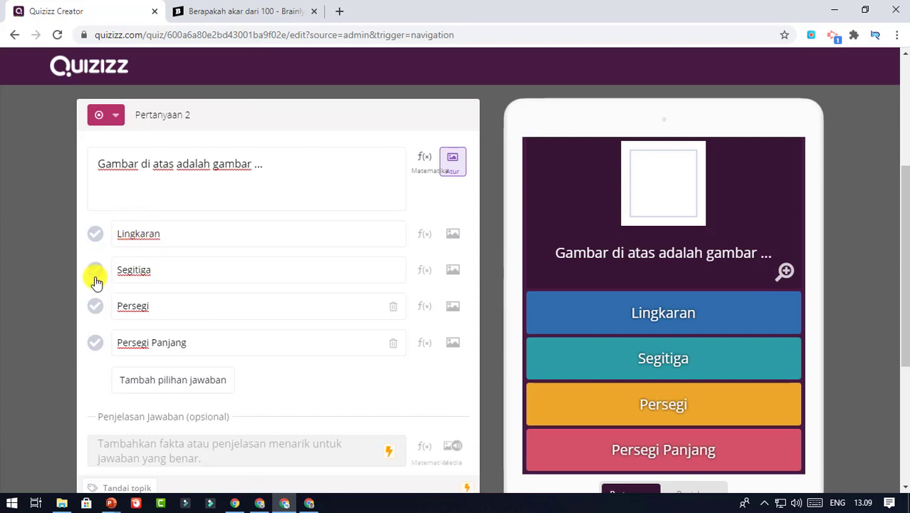
pyautogui.click(95, 307)
pyautogui.scroll(-2, 228, 267)
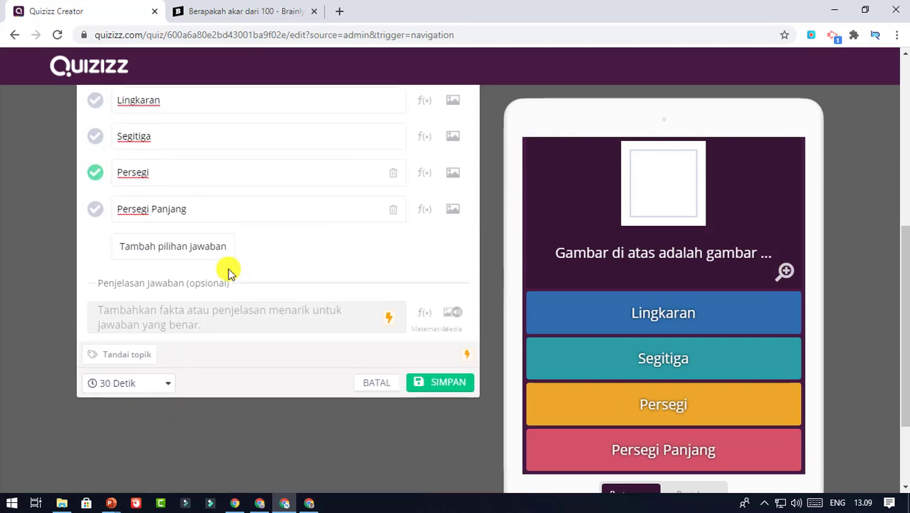
pyautogui.click(168, 385)
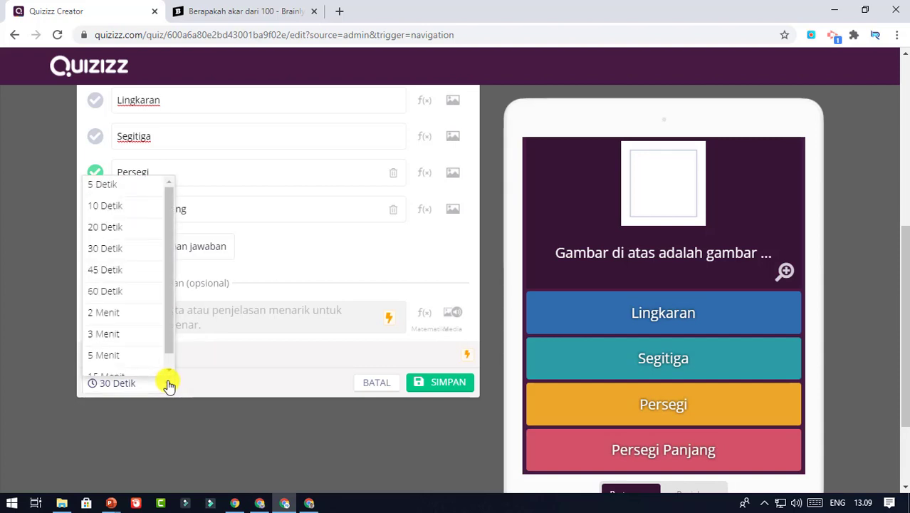
pyautogui.click(137, 228)
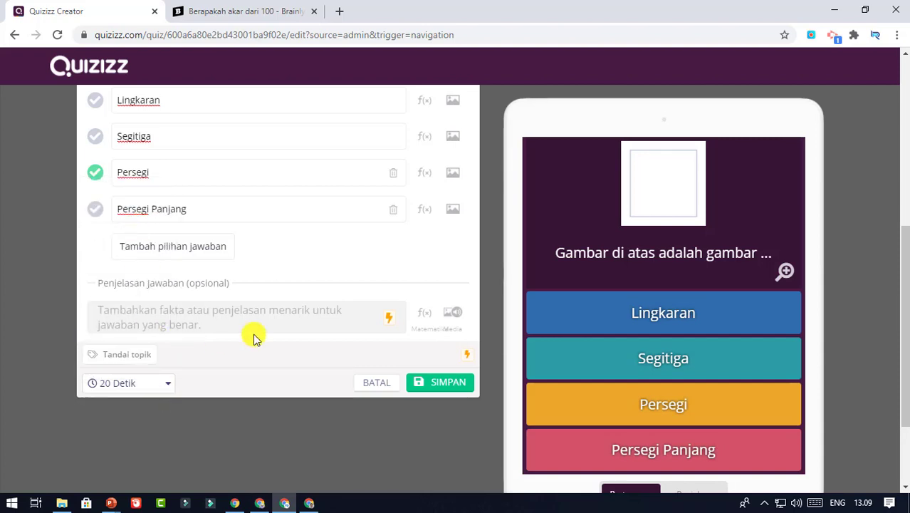
pyautogui.click(461, 387)
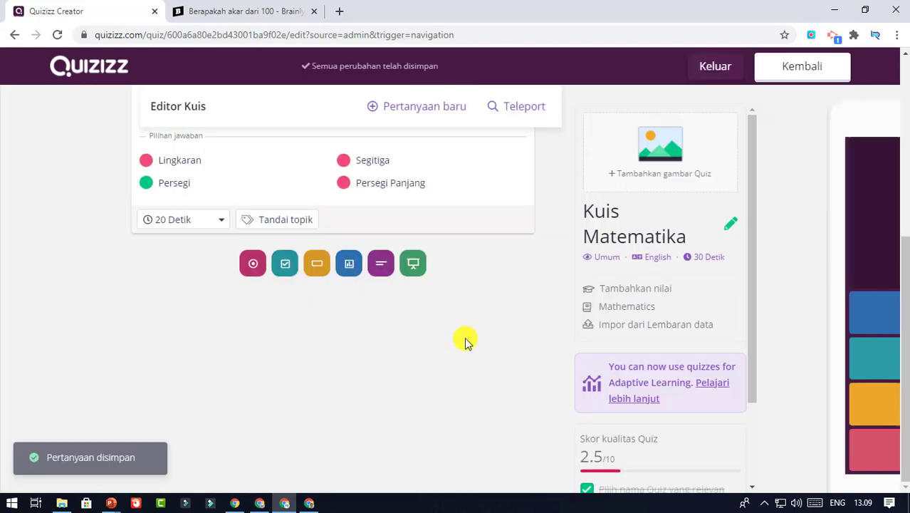
# Add multiple-choice Question 3 reading 'Manakah gambar di bawah ini yang disebut lingkaran ...'
pyautogui.scroll(1, 447, 289)
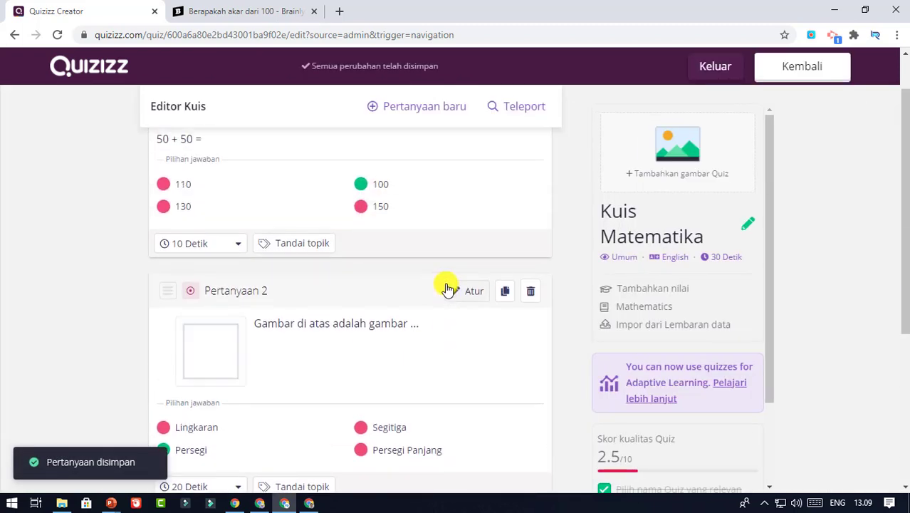
pyautogui.scroll(1, 447, 288)
pyautogui.scroll(-3, 447, 289)
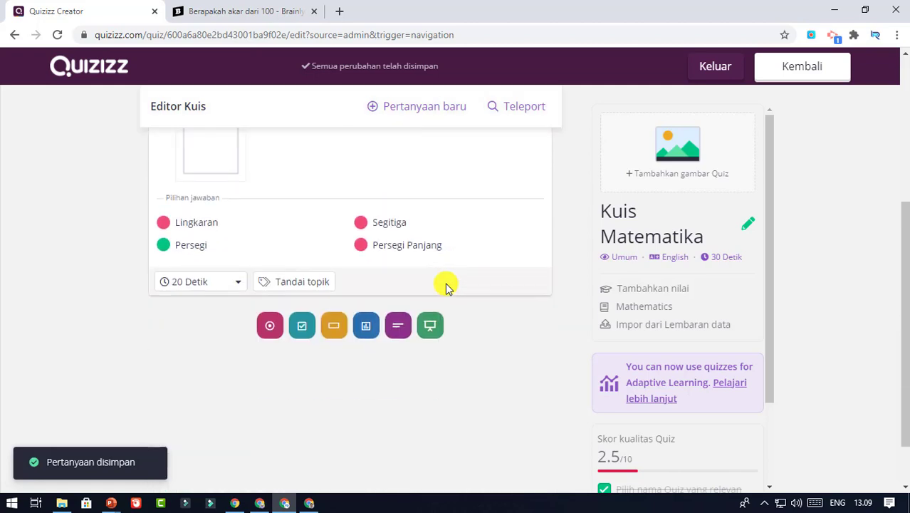
pyautogui.scroll(3, 358, 284)
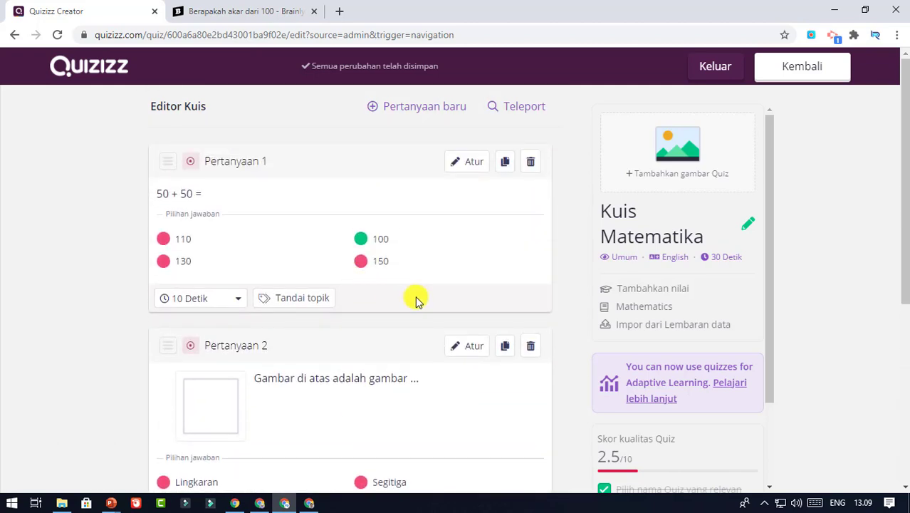
pyautogui.click(445, 108)
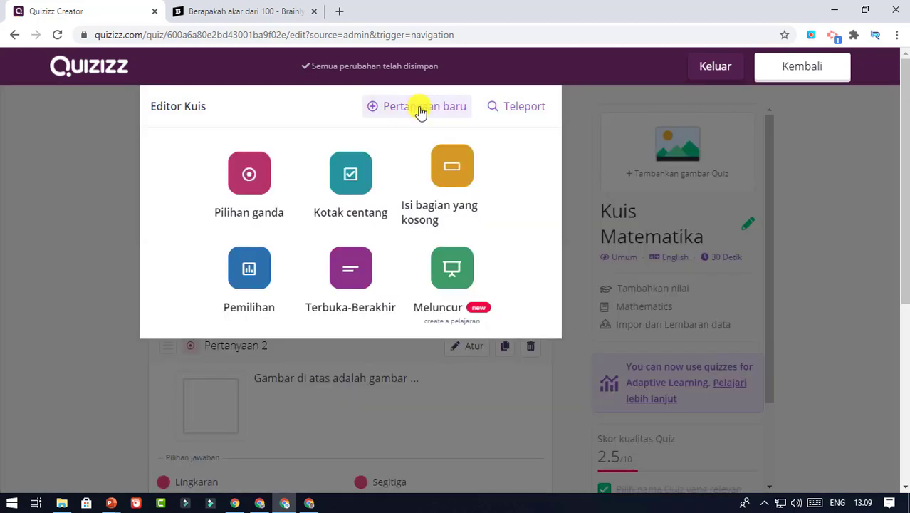
pyautogui.click(259, 193)
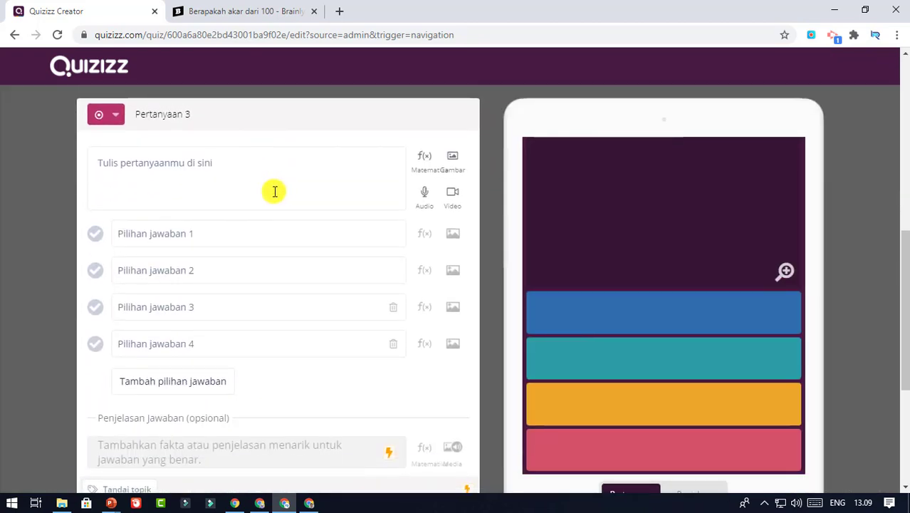
pyautogui.click(232, 166)
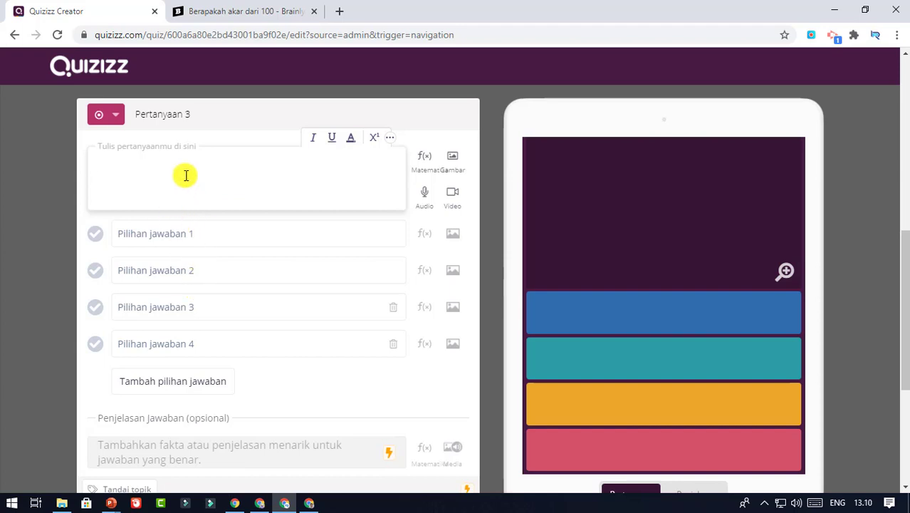
pyautogui.write('Ganb')
pyautogui.press('BackSpace')
pyautogui.press('BackSpace')
pyautogui.press('BackSpace')
pyautogui.press('BackSpace')
pyautogui.write('Manakah ')
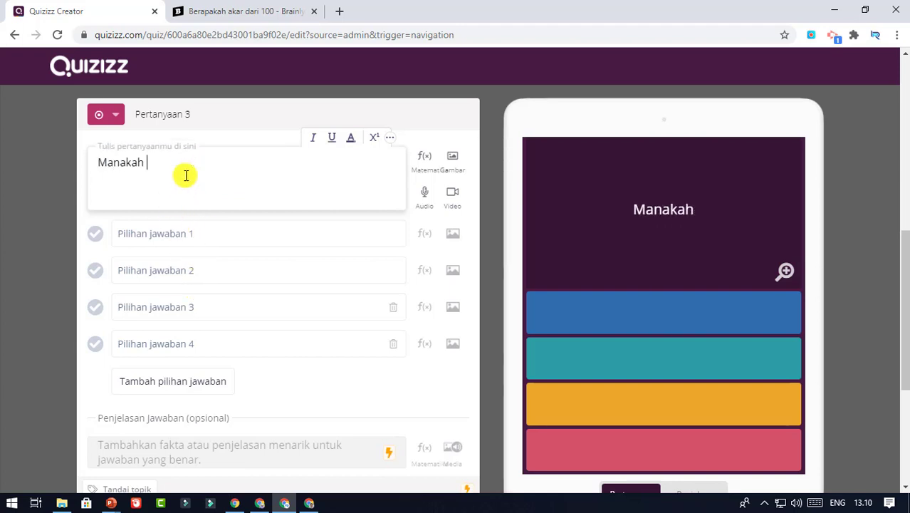
pyautogui.write('gambar di bawah ini yang')
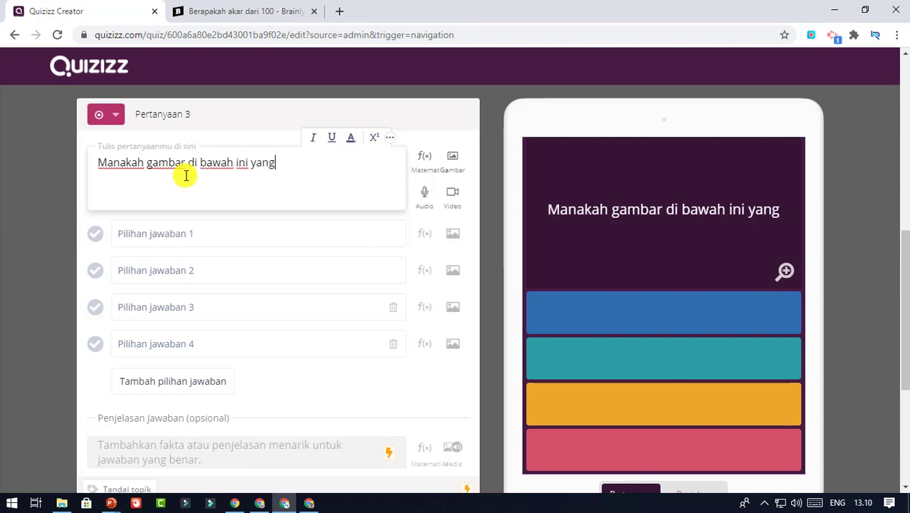
pyautogui.write(' disebut lingkar')
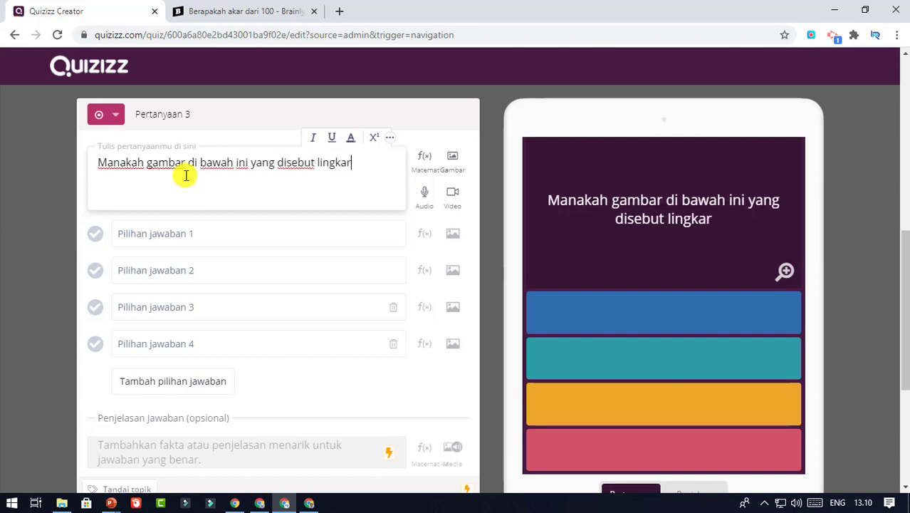
pyautogui.write('an ...')
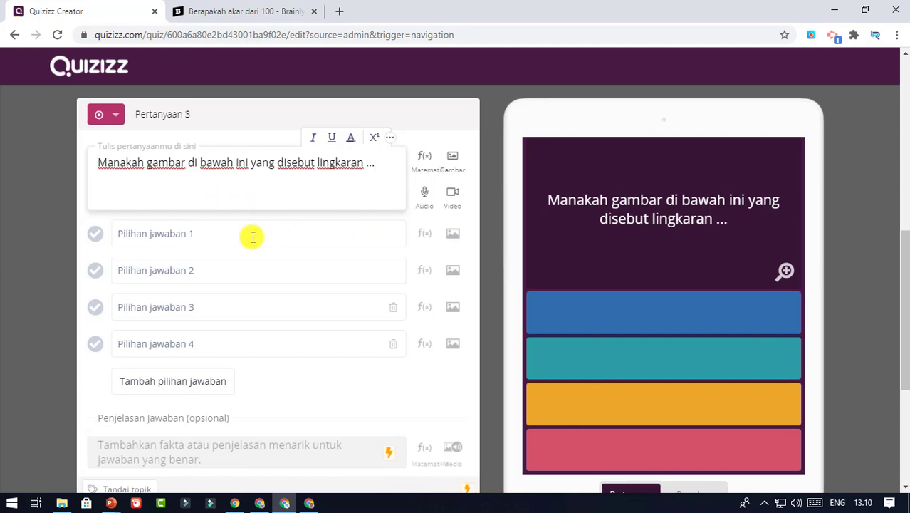
pyautogui.click(156, 232)
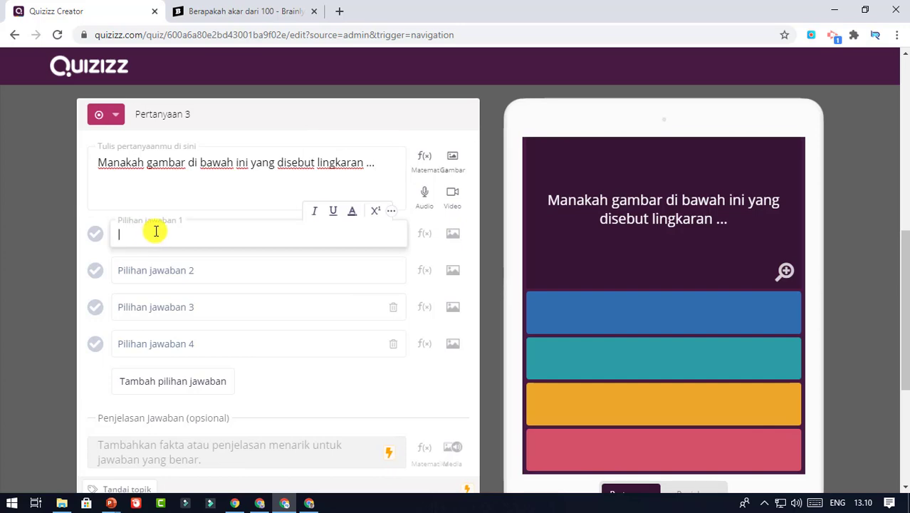
# Upload Slide5 (rectangle) and Slide3 (triangle) as the first two answer pictures
pyautogui.click(452, 237)
pyautogui.click(460, 155)
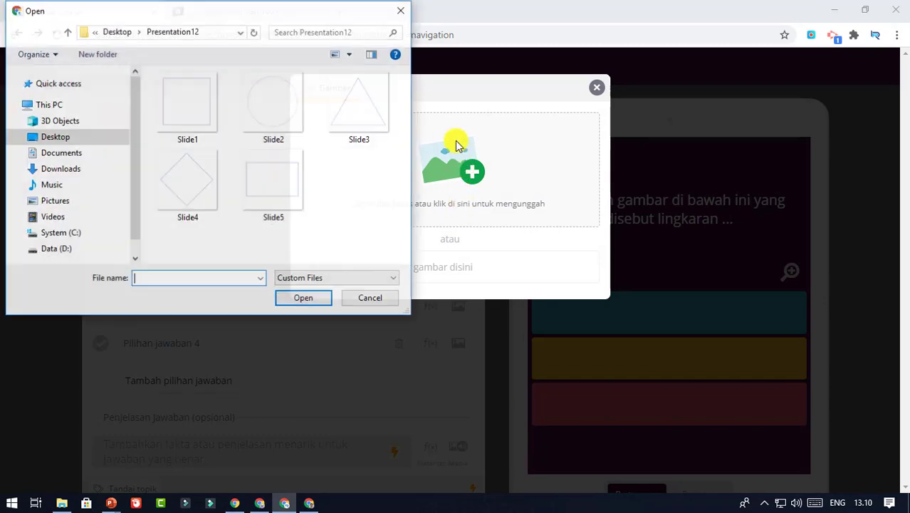
pyautogui.click(273, 182)
pyautogui.click(319, 298)
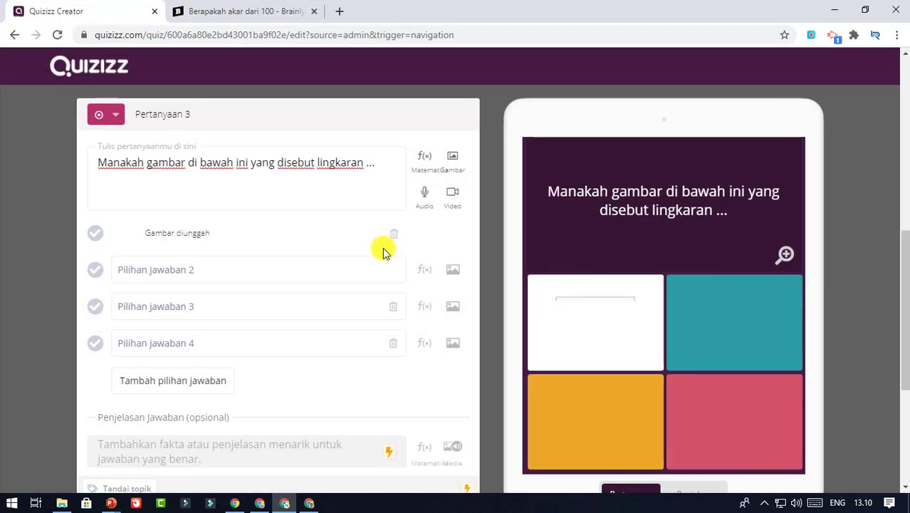
pyautogui.click(200, 270)
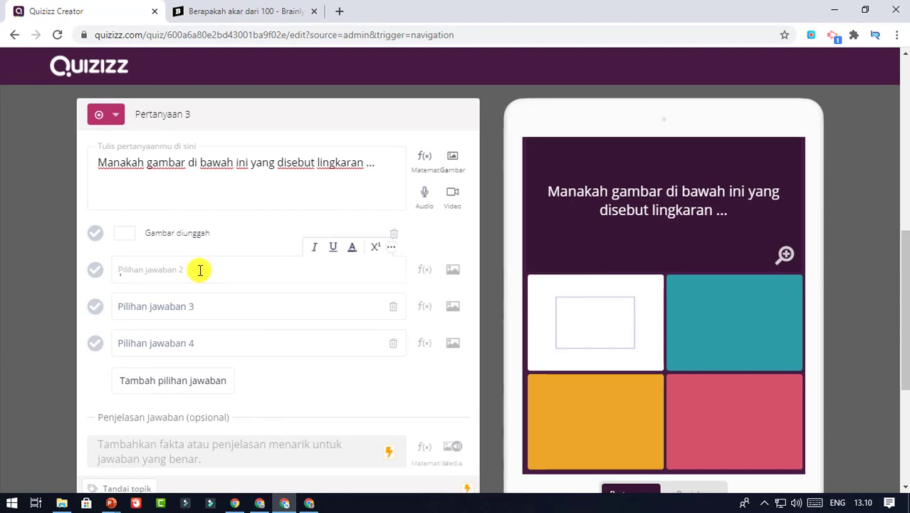
pyautogui.click(454, 273)
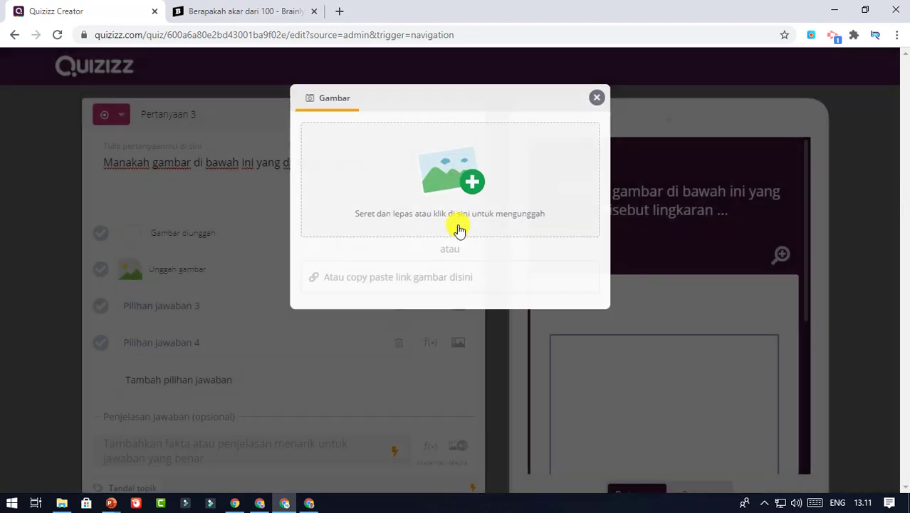
pyautogui.click(448, 162)
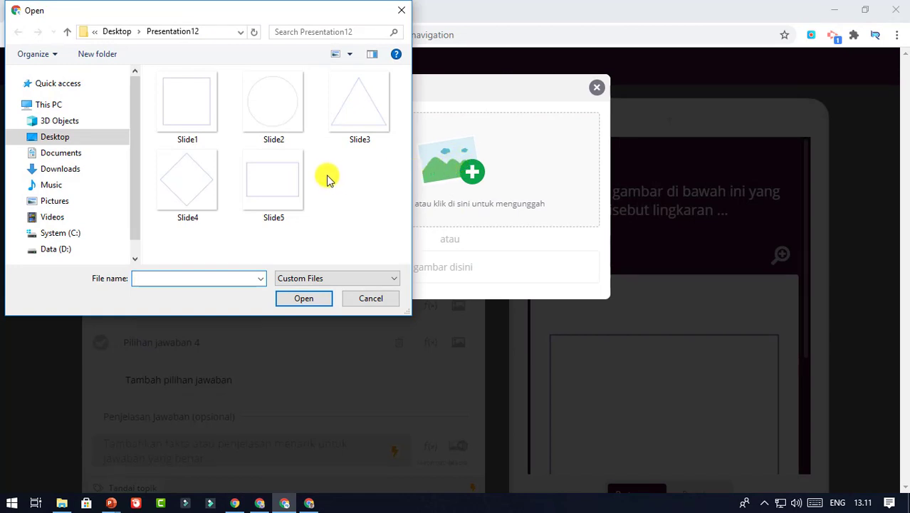
pyautogui.click(360, 107)
pyautogui.click(318, 297)
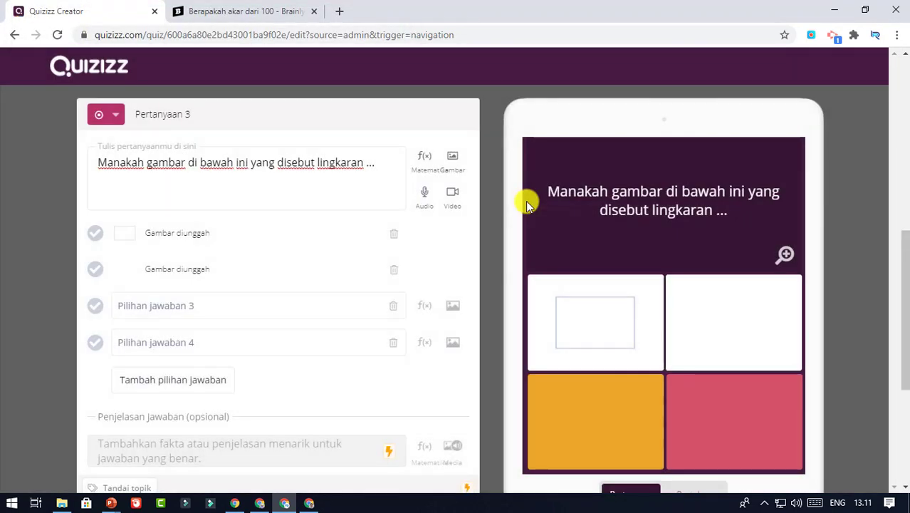
# Upload Slide2 (circle) and Slide5 (rectangle) as the third and fourth answer pictures
pyautogui.click(451, 307)
pyautogui.click(456, 194)
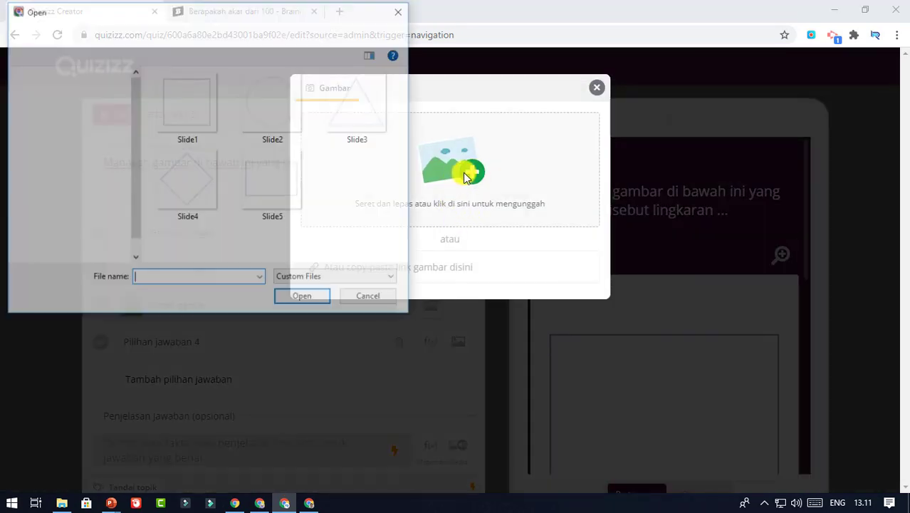
pyautogui.click(270, 116)
pyautogui.click(319, 297)
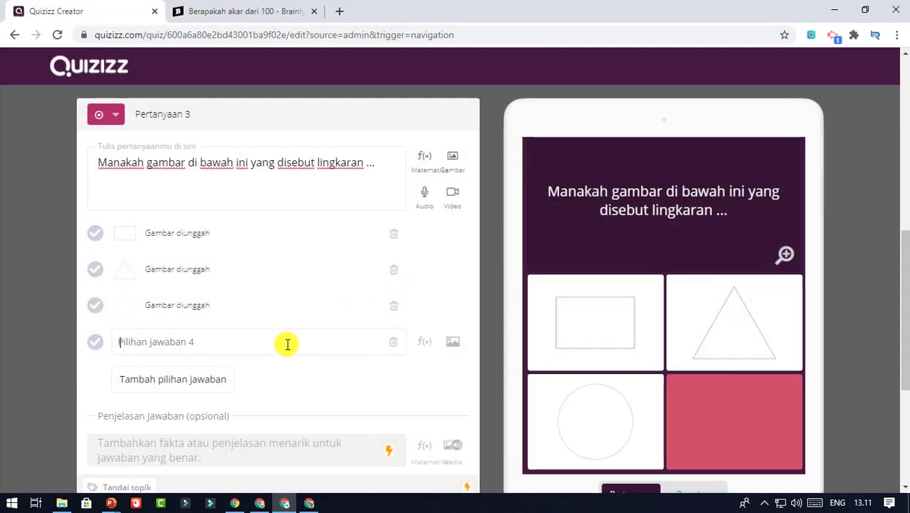
pyautogui.click(287, 344)
pyautogui.click(454, 342)
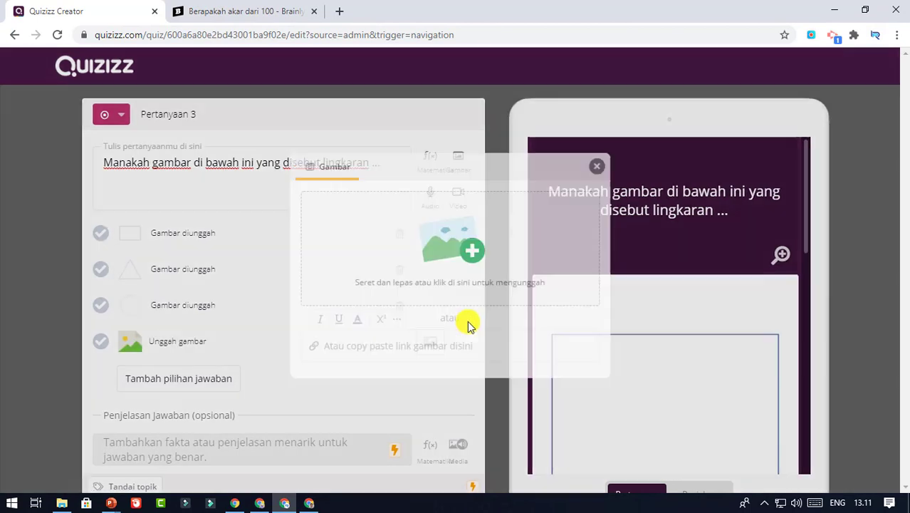
pyautogui.click(461, 166)
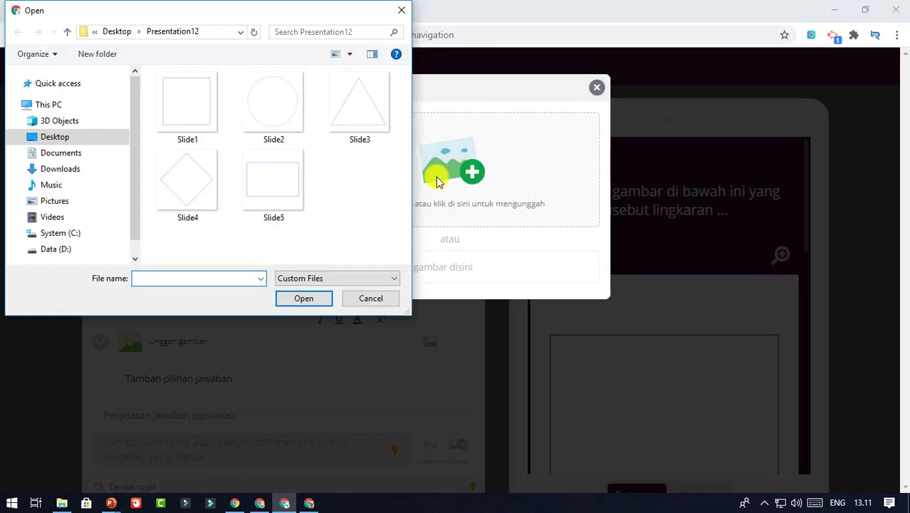
pyautogui.click(297, 189)
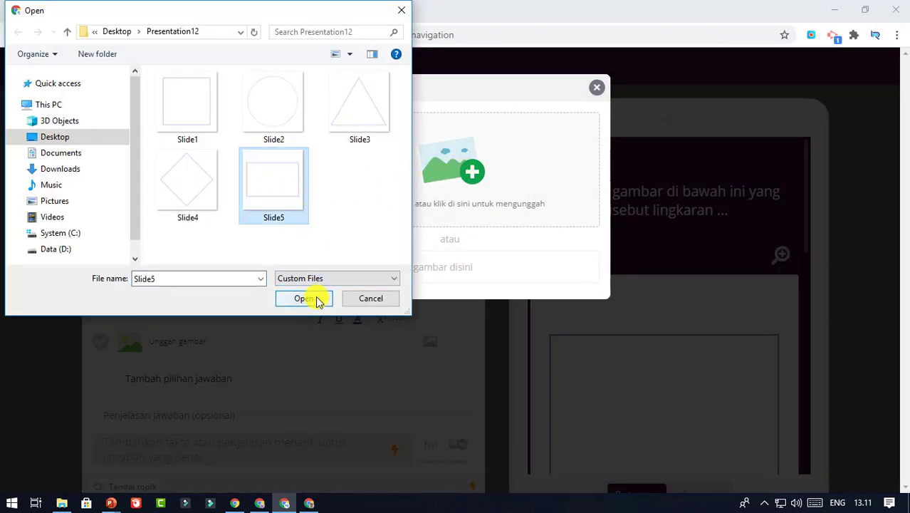
pyautogui.click(304, 298)
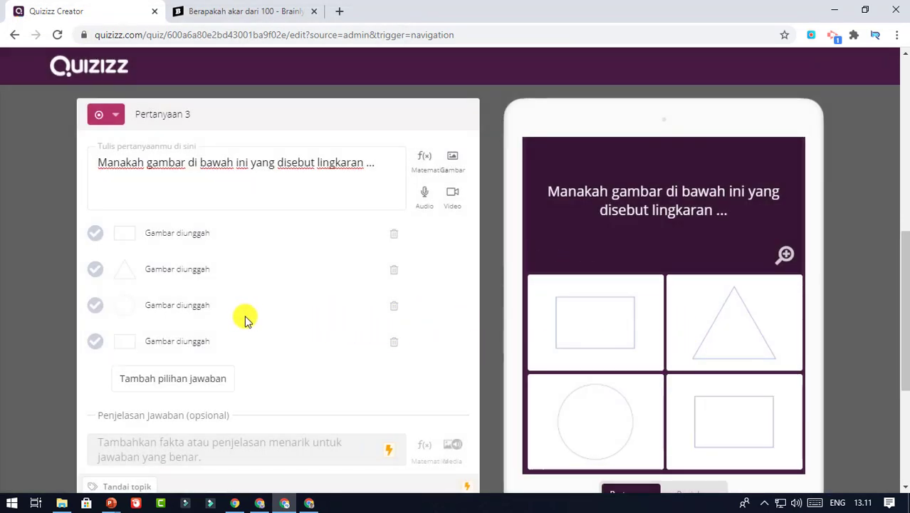
# Mark the circle correct, keep the 30 Detik timer, and save question 3
pyautogui.click(99, 308)
pyautogui.scroll(-1, 352, 299)
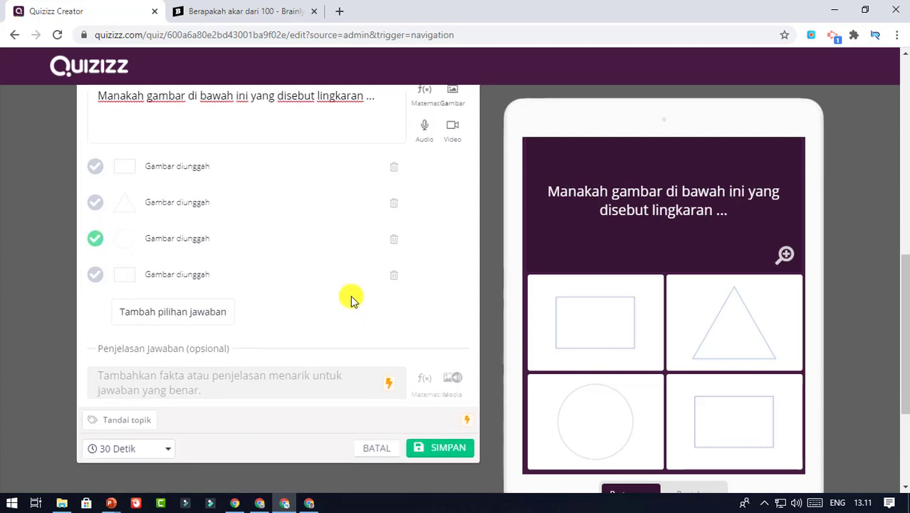
pyautogui.scroll(-1, 299, 324)
pyautogui.click(164, 381)
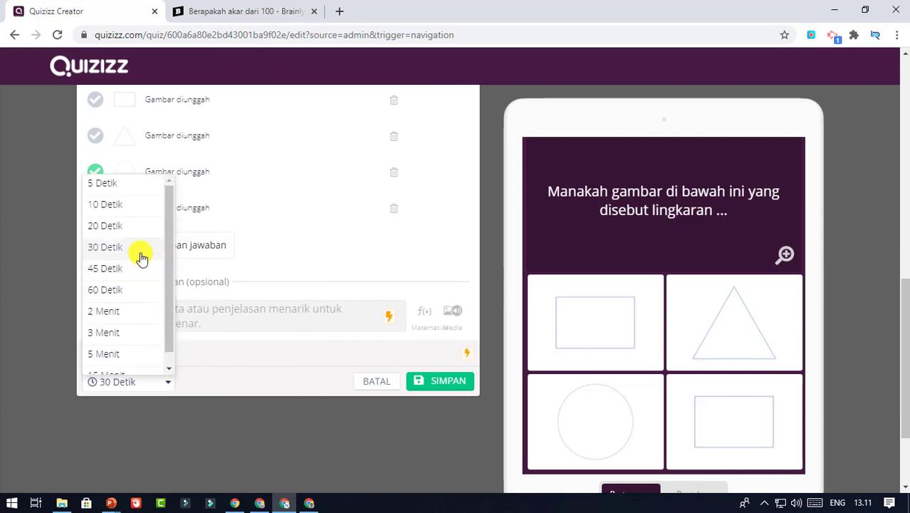
pyautogui.click(140, 257)
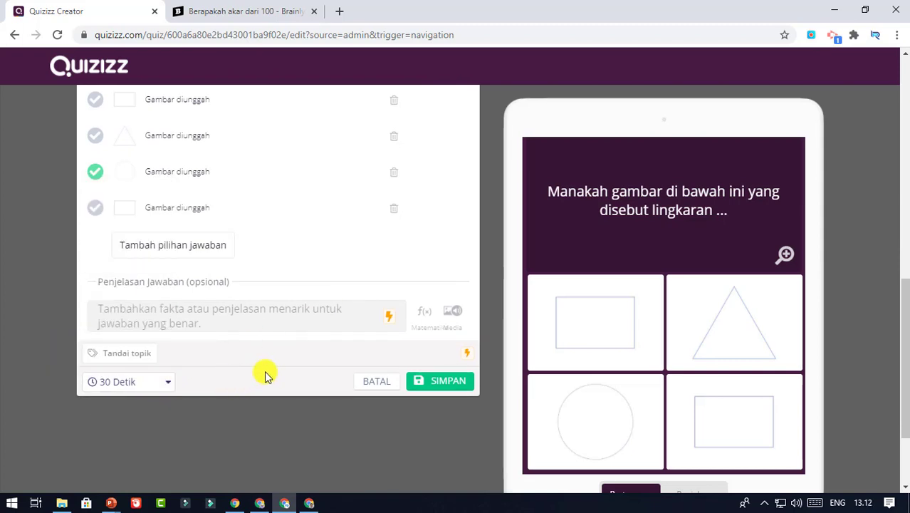
pyautogui.click(443, 383)
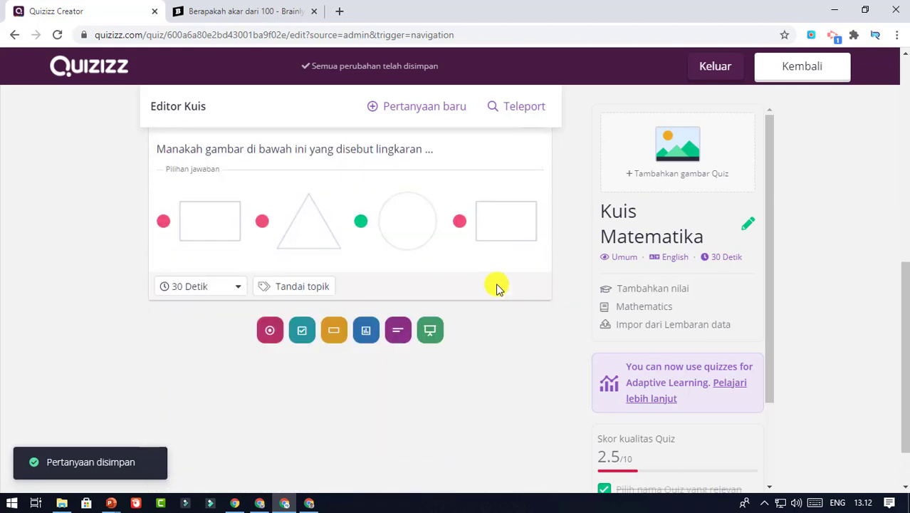
# Bring up the Pertanyaan baru question-type choices
pyautogui.scroll(8, 498, 288)
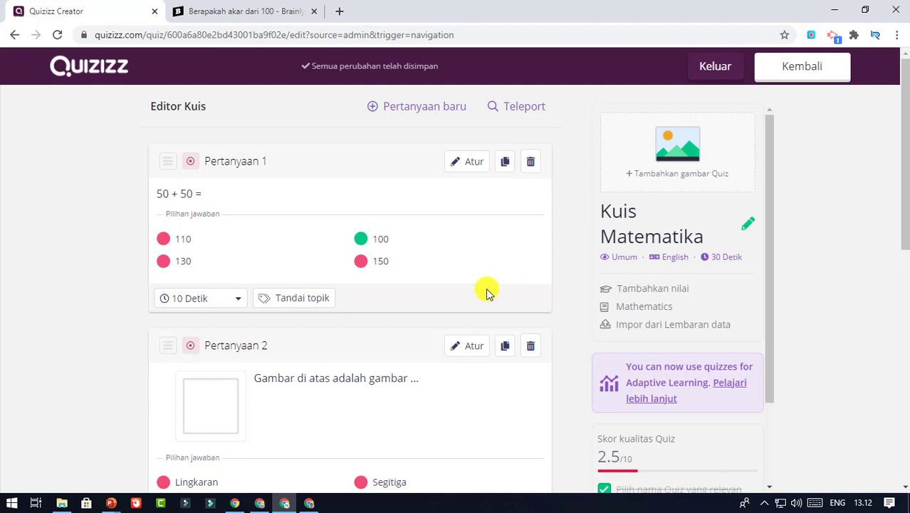
pyautogui.scroll(-2, 456, 314)
pyautogui.scroll(2, 420, 212)
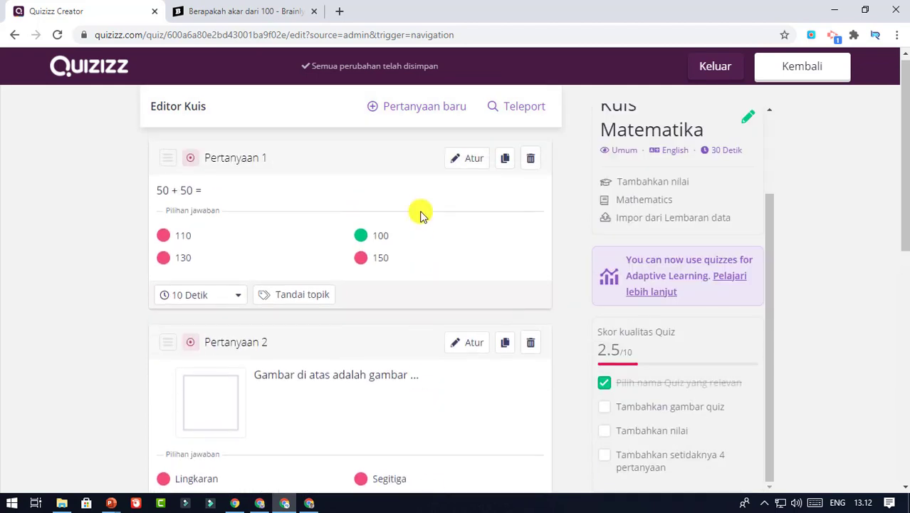
pyautogui.click(417, 114)
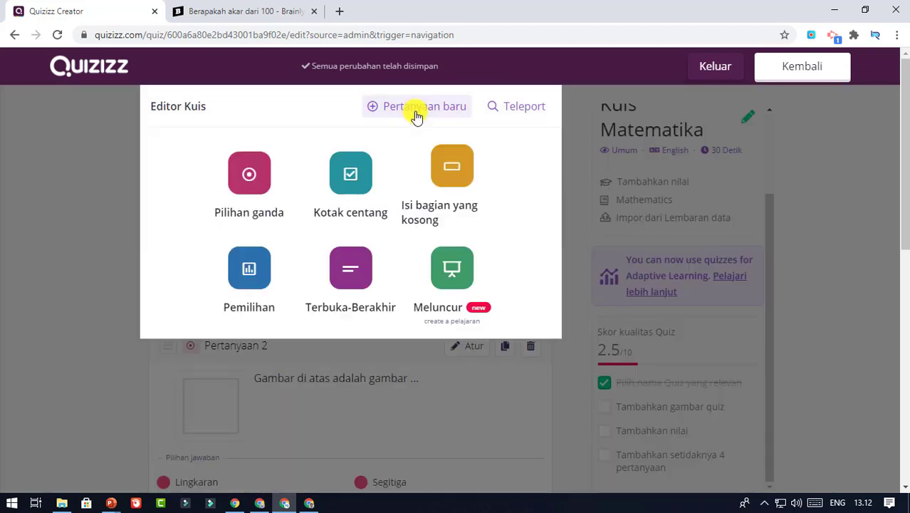
# Make question 4 multiple choice with the text 'Segitiga mempunyai ... titik sudut'
pyautogui.click(248, 183)
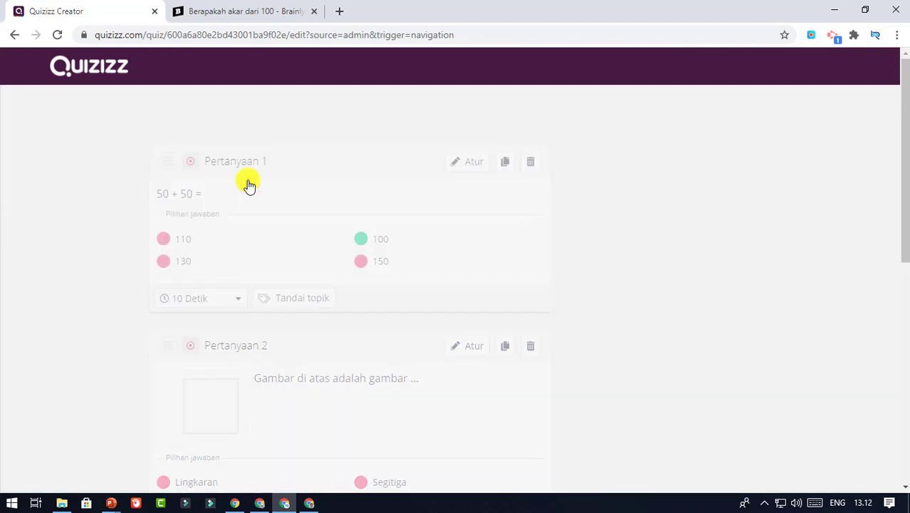
pyautogui.click(219, 176)
pyautogui.write('Segi')
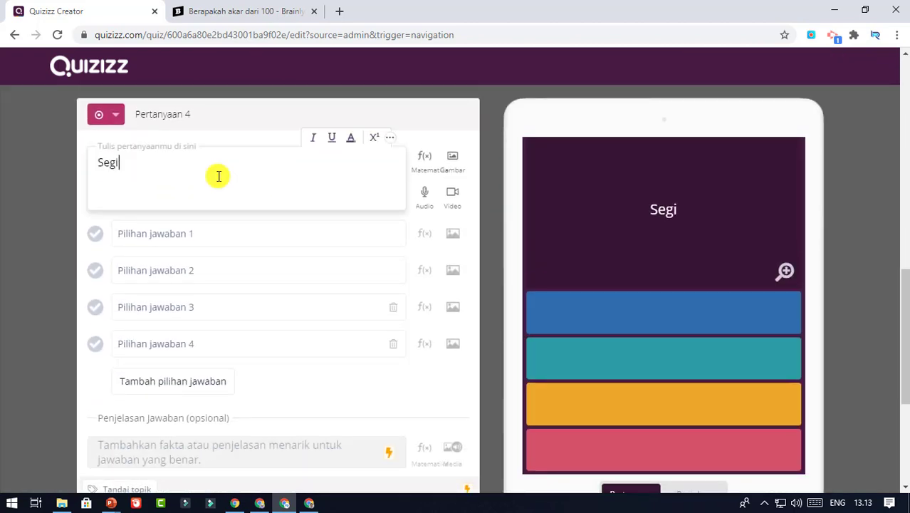
pyautogui.write('tiga mempunyai')
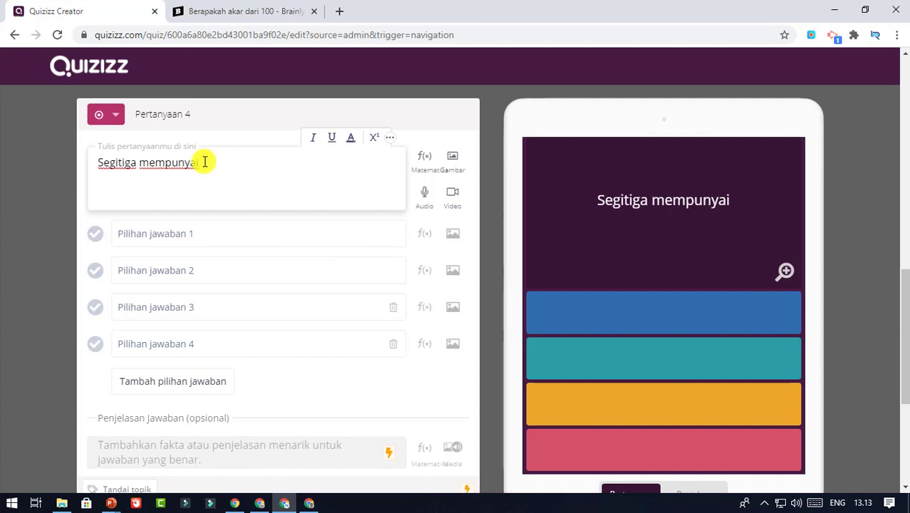
pyautogui.write(' ... ti')
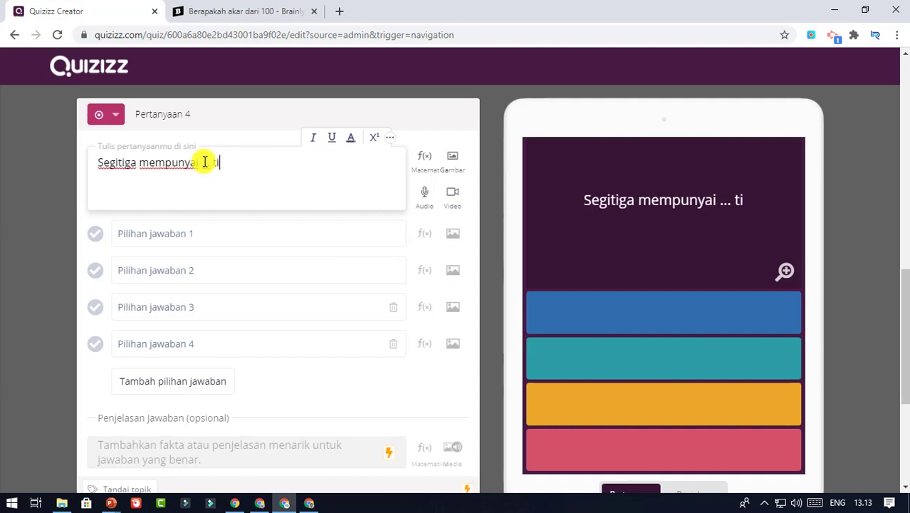
pyautogui.write('tik sudut')
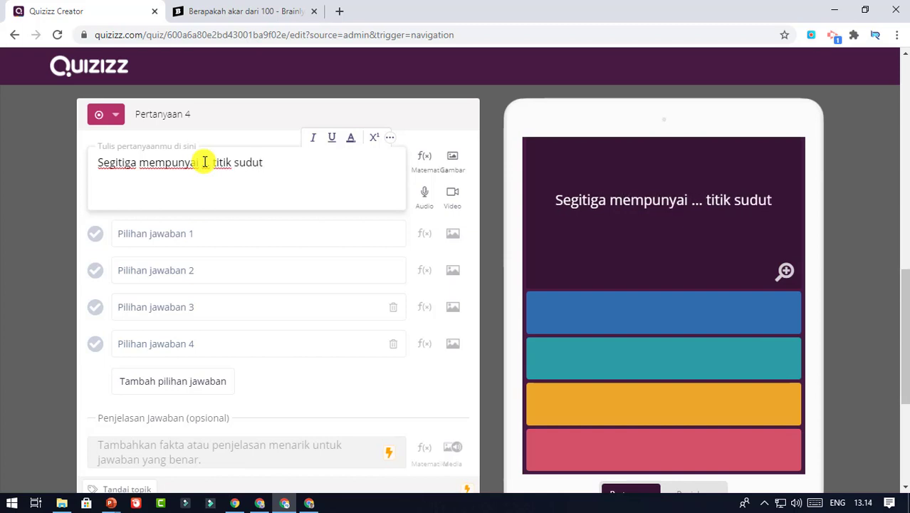
# Enter the answer choices 3, 4, 5 and 6
pyautogui.click(218, 233)
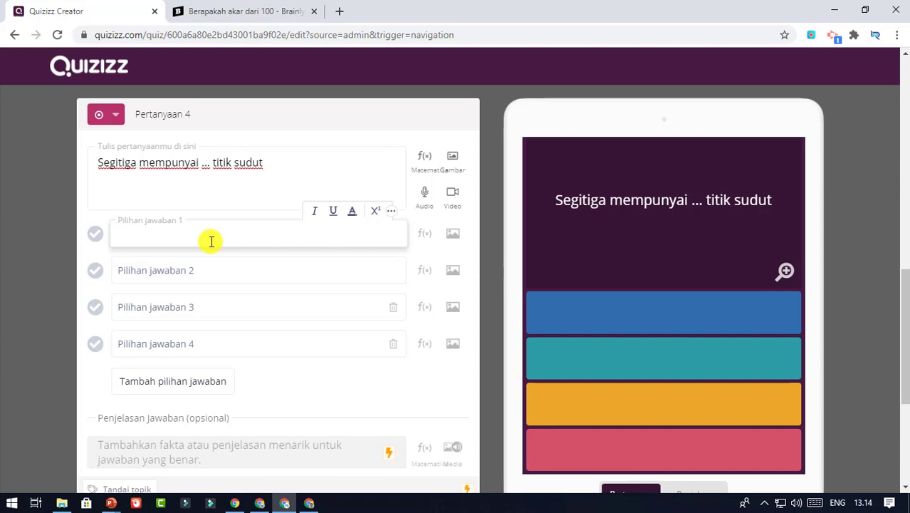
pyautogui.click(194, 269)
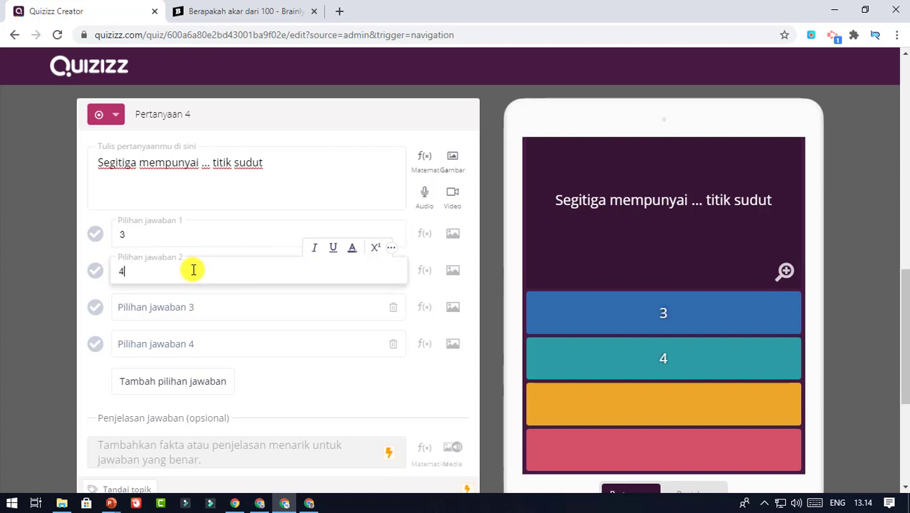
pyautogui.click(187, 310)
pyautogui.write('5')
pyautogui.click(193, 341)
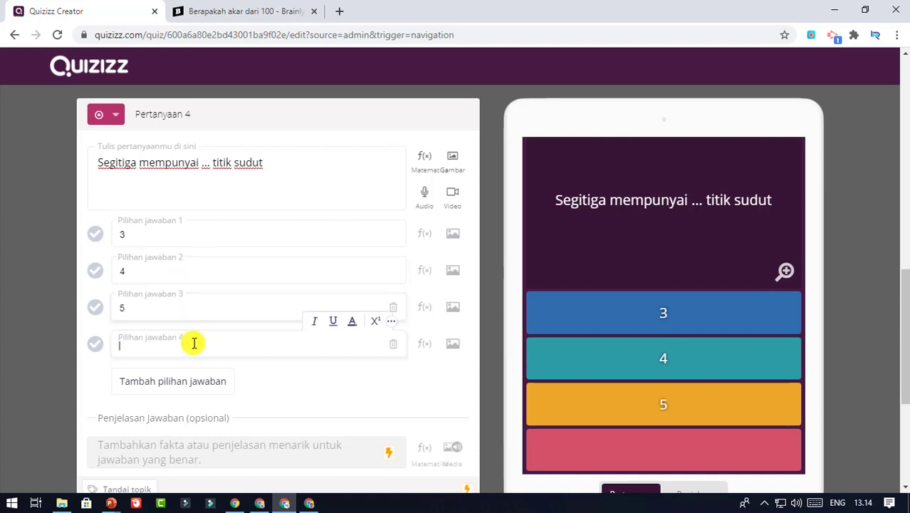
pyautogui.write('6')
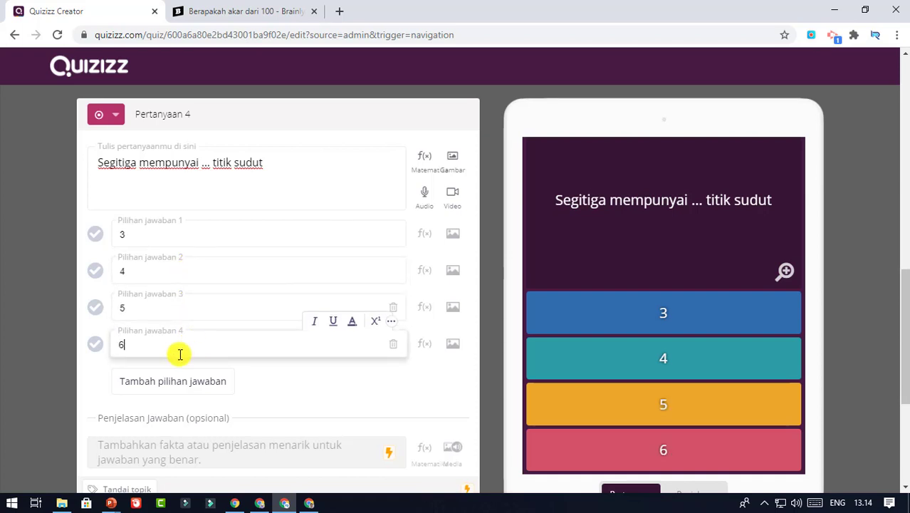
pyautogui.click(320, 372)
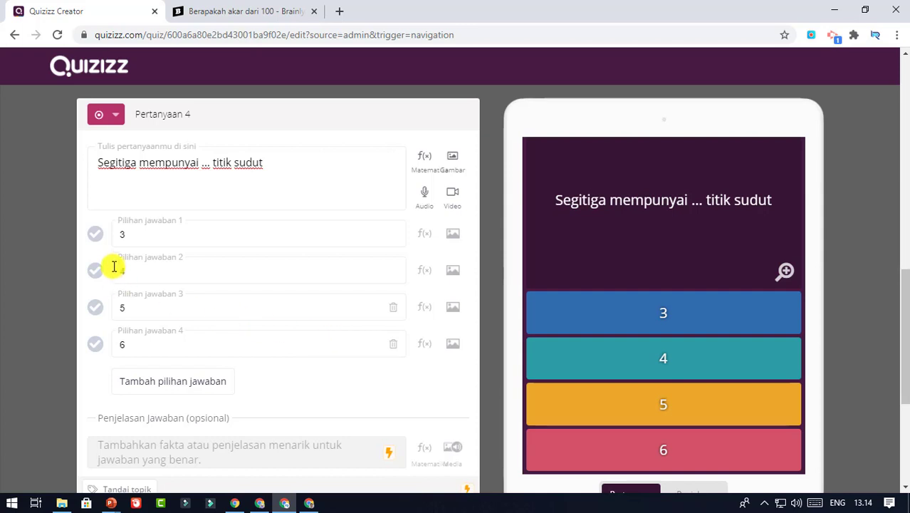
# Mark 3 as correct, set a 20 Detik time limit, and save the question
pyautogui.click(95, 234)
pyautogui.scroll(-3, 219, 270)
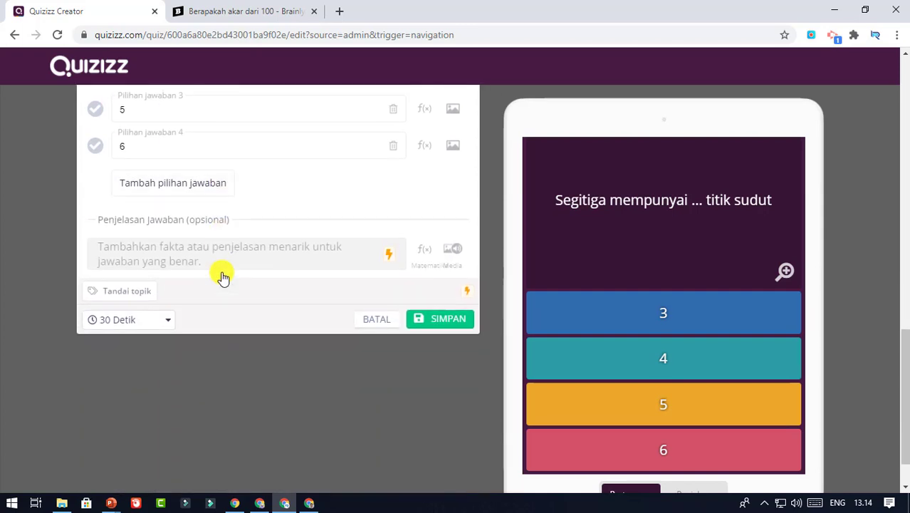
pyautogui.click(160, 319)
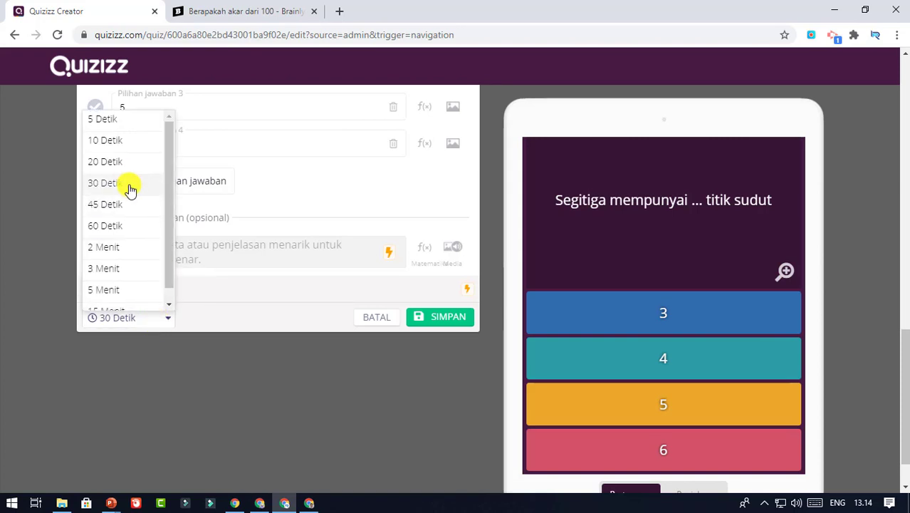
pyautogui.click(122, 163)
pyautogui.scroll(3, 256, 228)
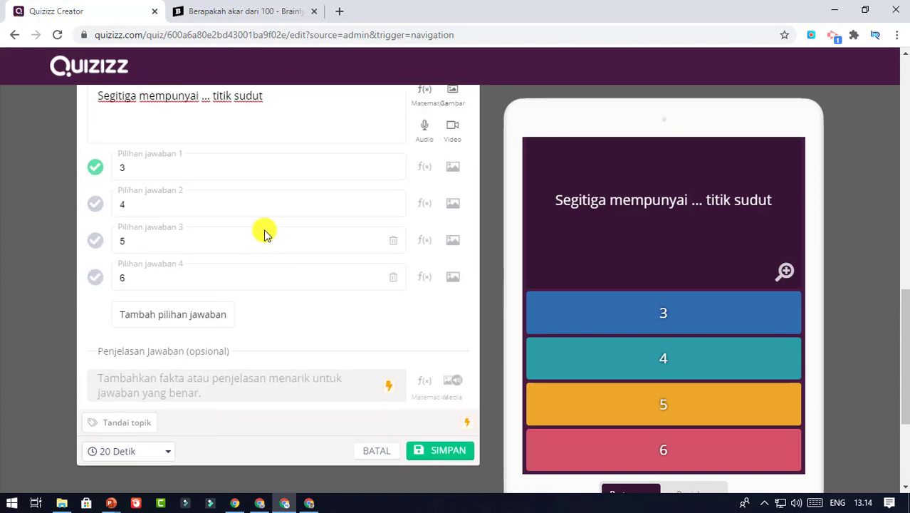
pyautogui.scroll(2, 264, 235)
pyautogui.scroll(-3, 490, 441)
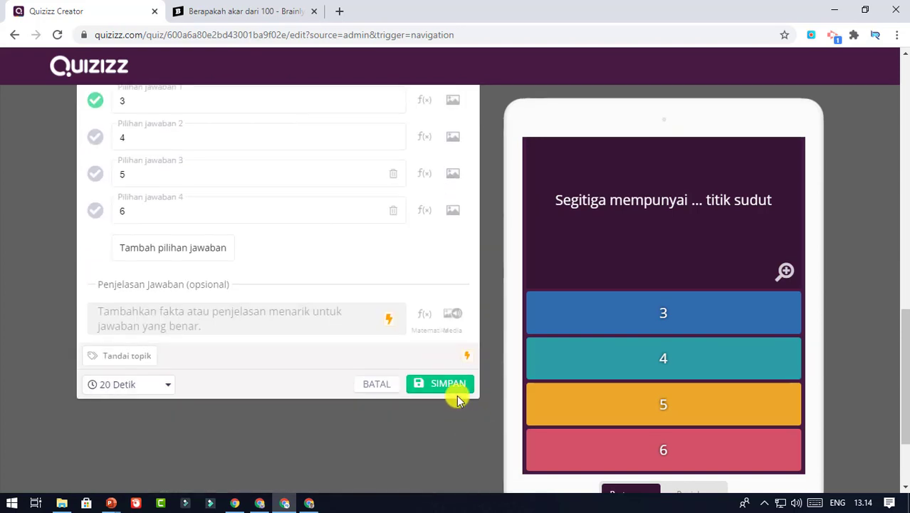
pyautogui.click(457, 388)
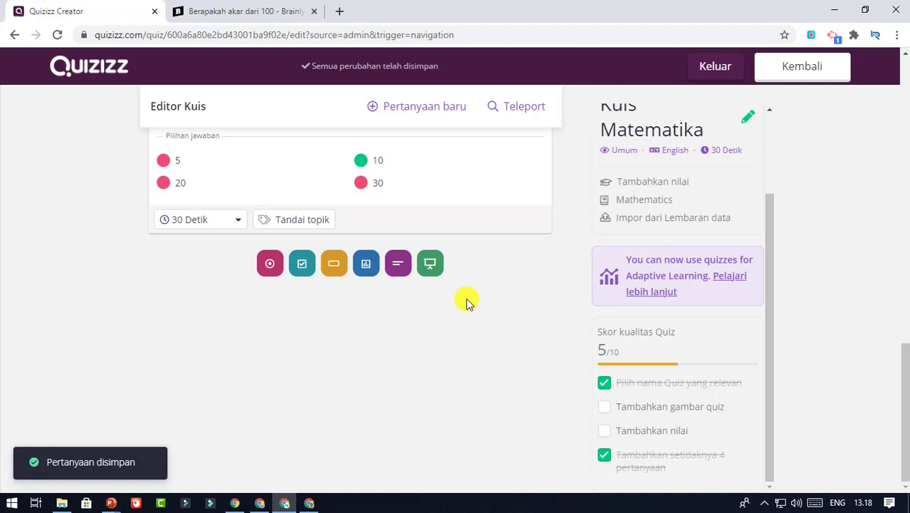
# Open the Rincian kuis dialog from the 'Tambahkan gambar Quiz' cover image box
pyautogui.scroll(2, 467, 299)
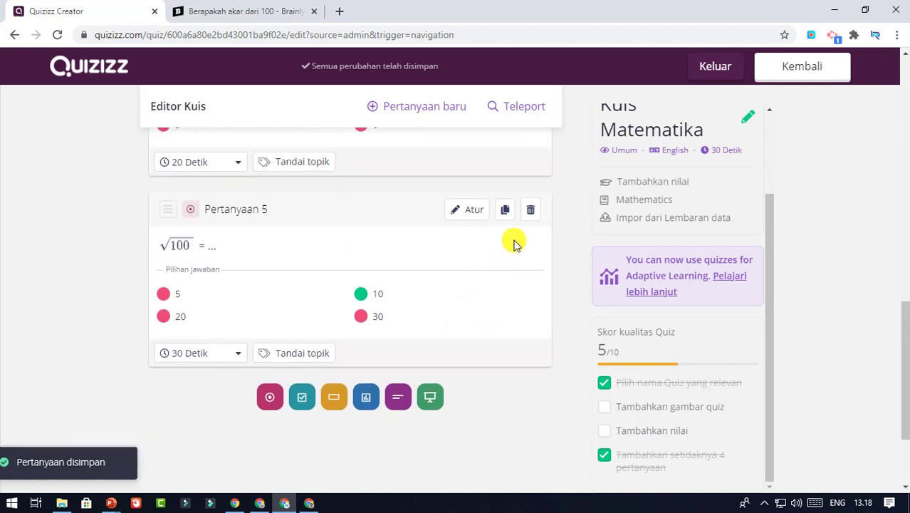
pyautogui.scroll(4, 591, 323)
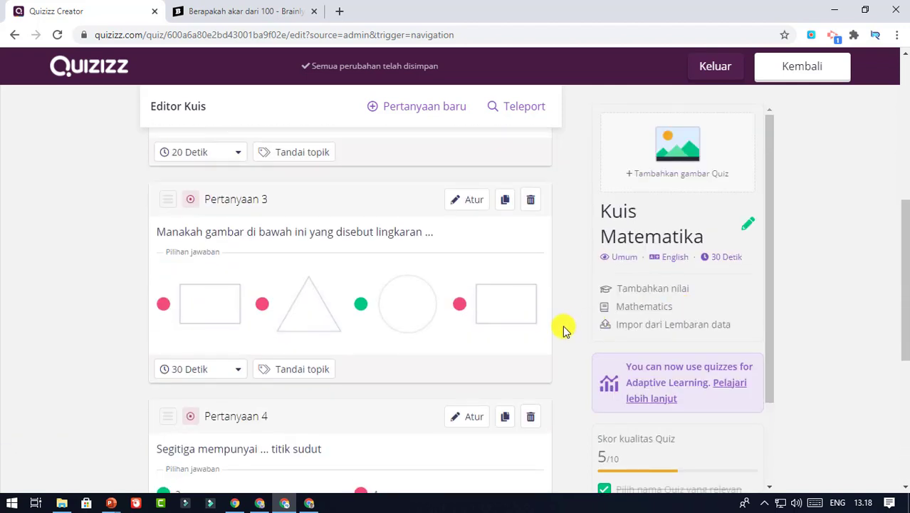
pyautogui.scroll(-4, 564, 326)
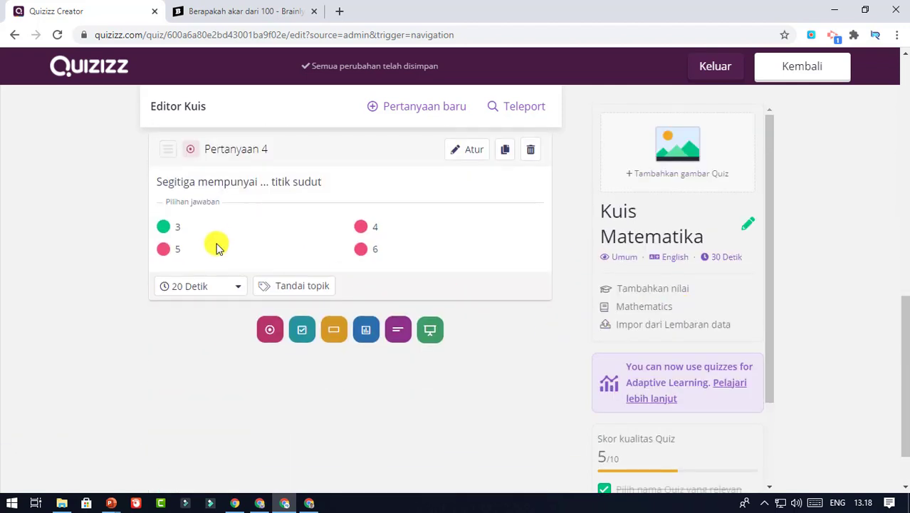
pyautogui.scroll(1, 217, 245)
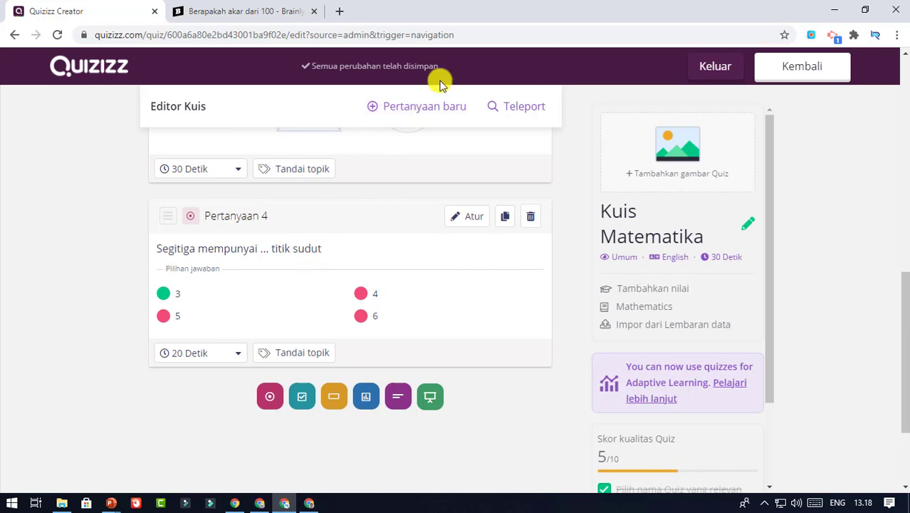
pyautogui.click(668, 151)
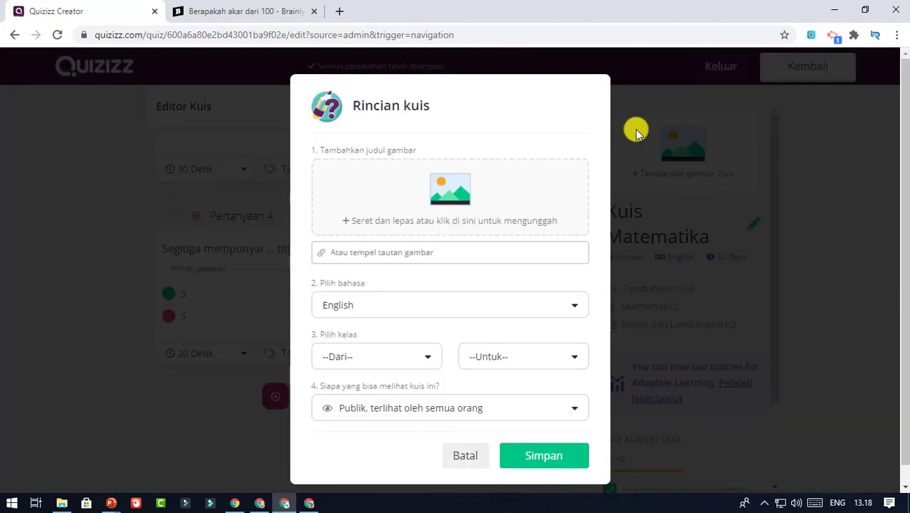
# Set the quiz language to Indonesian
pyautogui.click(555, 307)
pyautogui.scroll(-8, 449, 349)
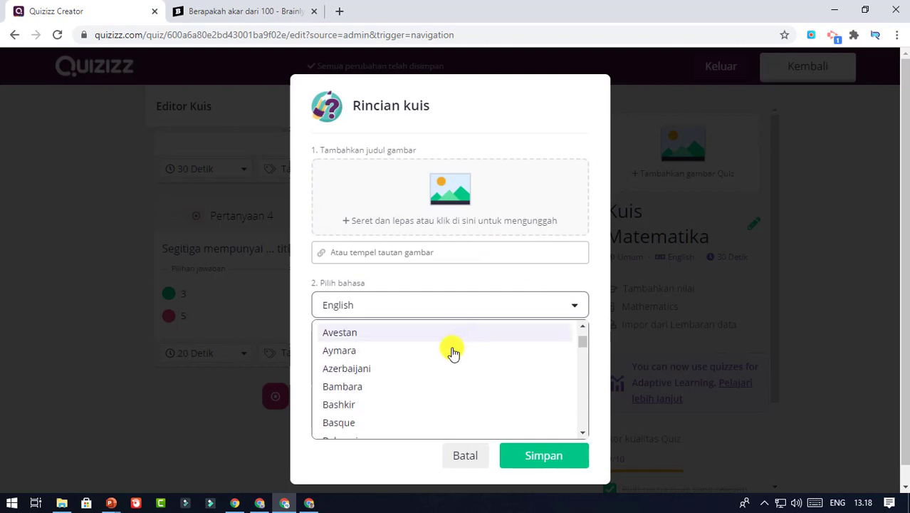
pyautogui.scroll(-8, 391, 382)
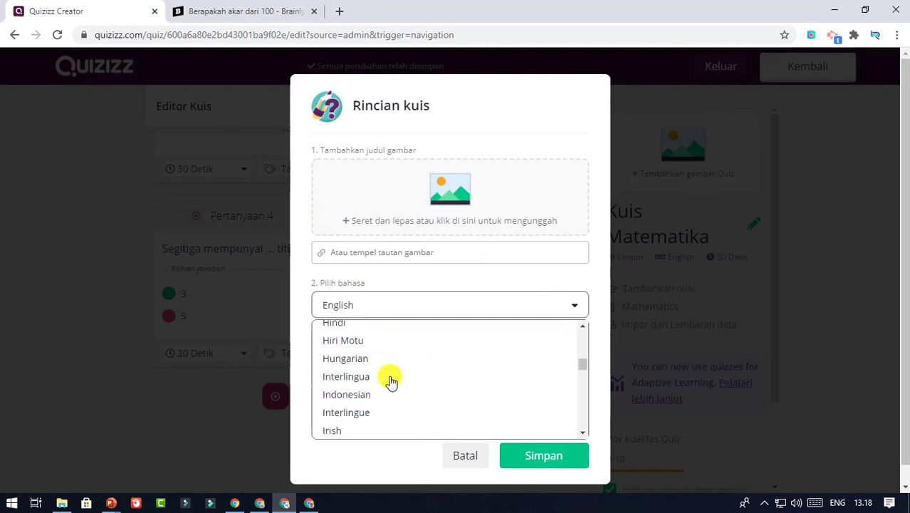
pyautogui.scroll(2, 391, 381)
pyautogui.click(388, 383)
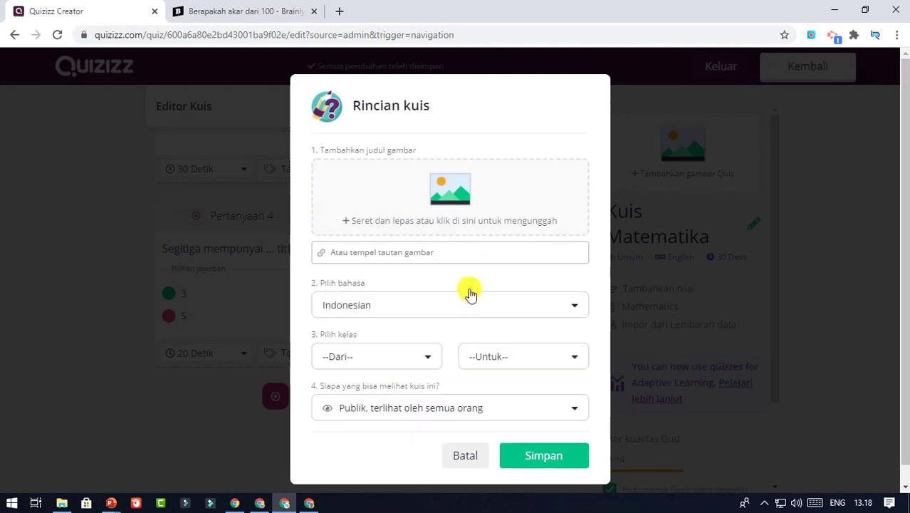
# Upload pexels-pixabay-2097 from Downloads as the quiz cover image
pyautogui.click(456, 199)
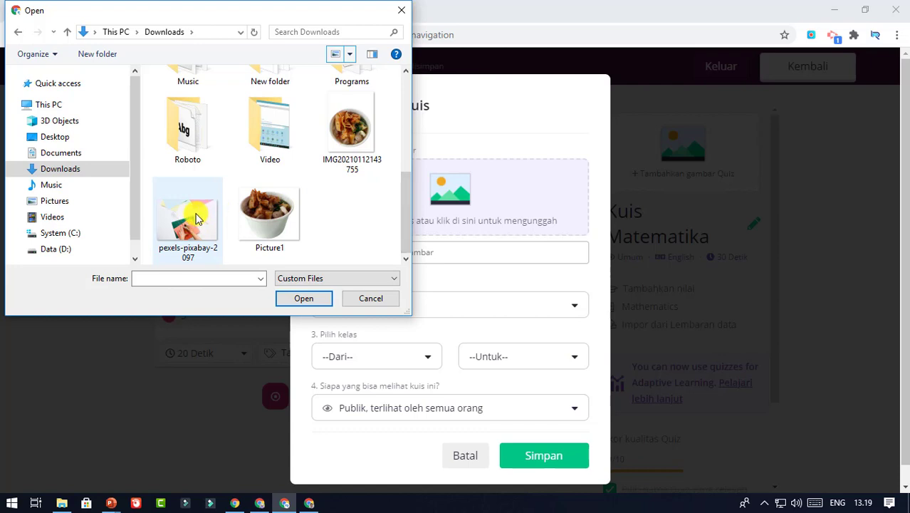
pyautogui.click(169, 225)
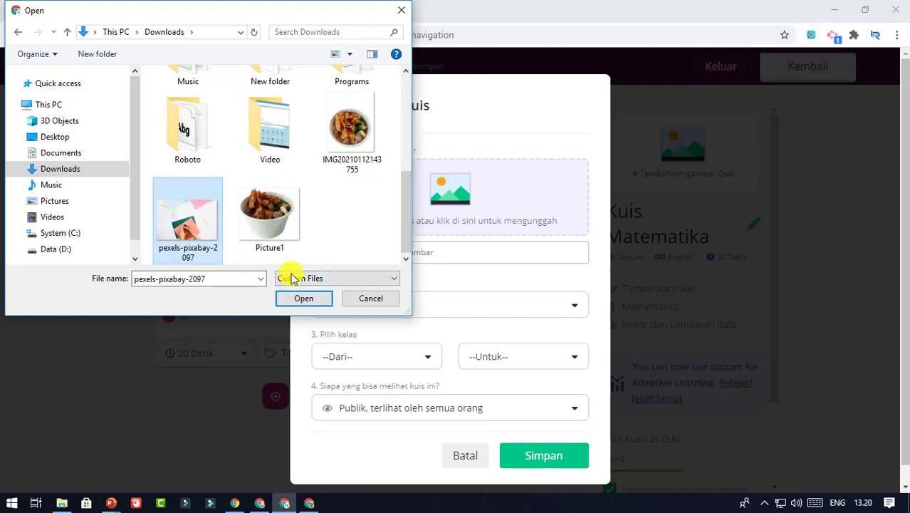
pyautogui.click(303, 301)
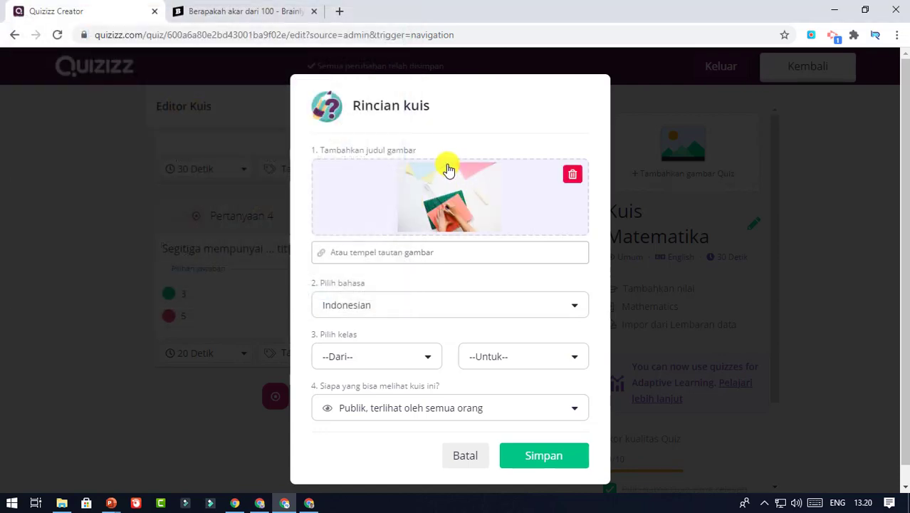
# Set the quiz grade range to 8th
pyautogui.scroll(-1, 442, 321)
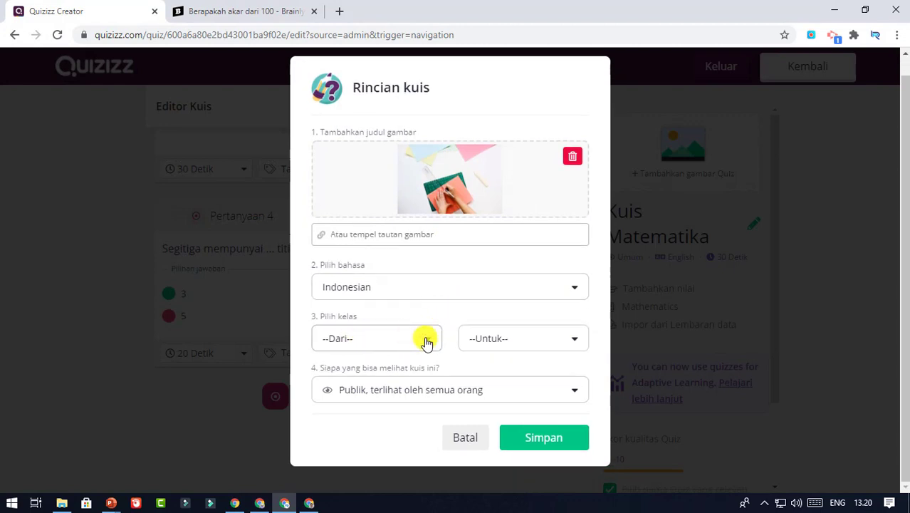
pyautogui.click(428, 343)
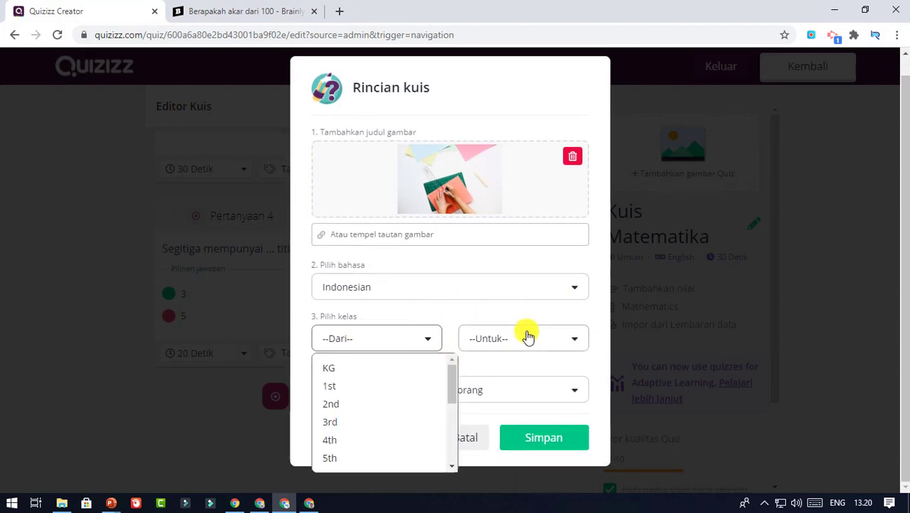
pyautogui.click(550, 343)
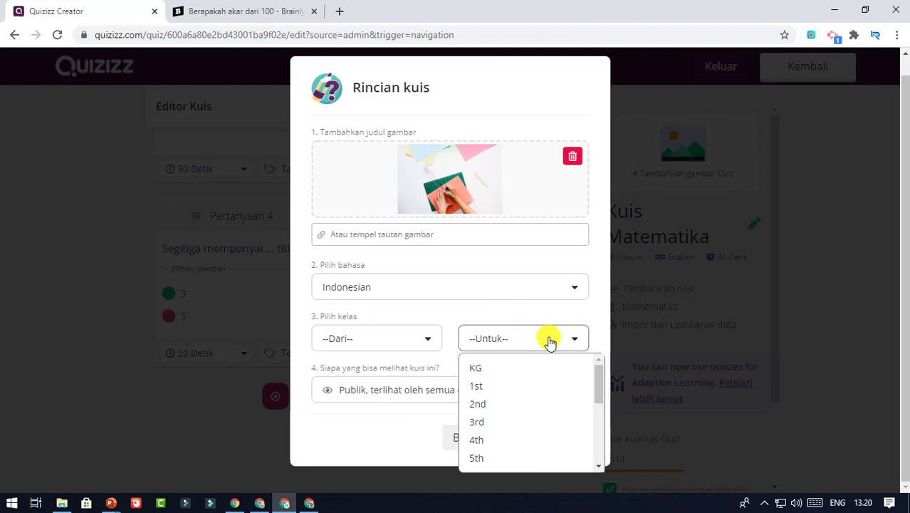
pyautogui.click(423, 339)
pyautogui.scroll(-2, 377, 373)
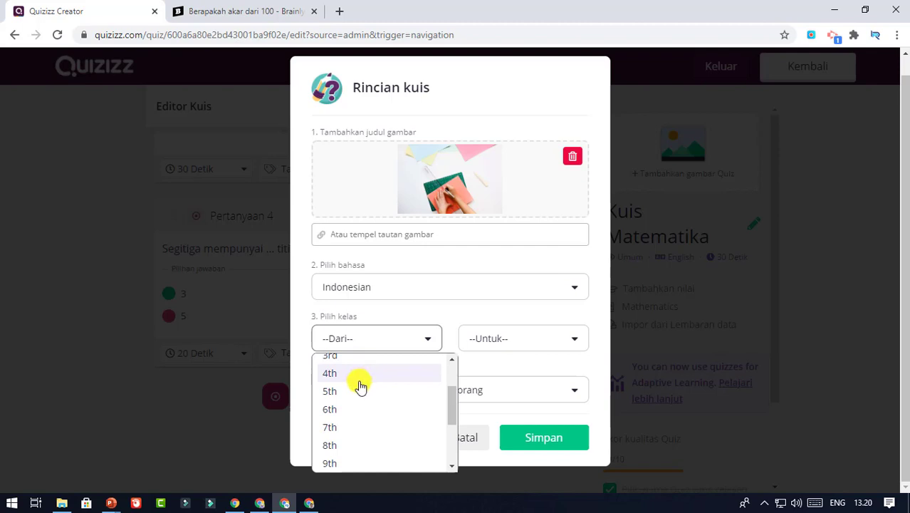
pyautogui.click(343, 446)
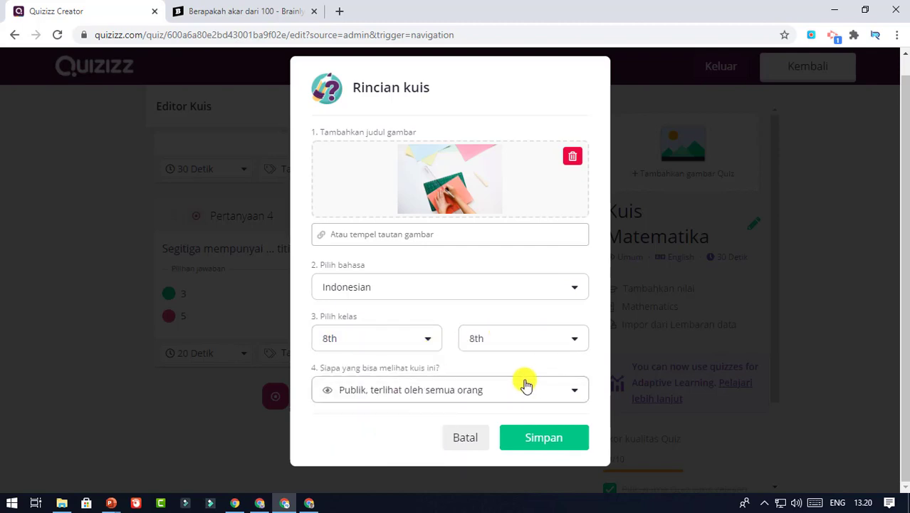
# Keep the quiz visibility Publik and save the quiz details
pyautogui.click(561, 391)
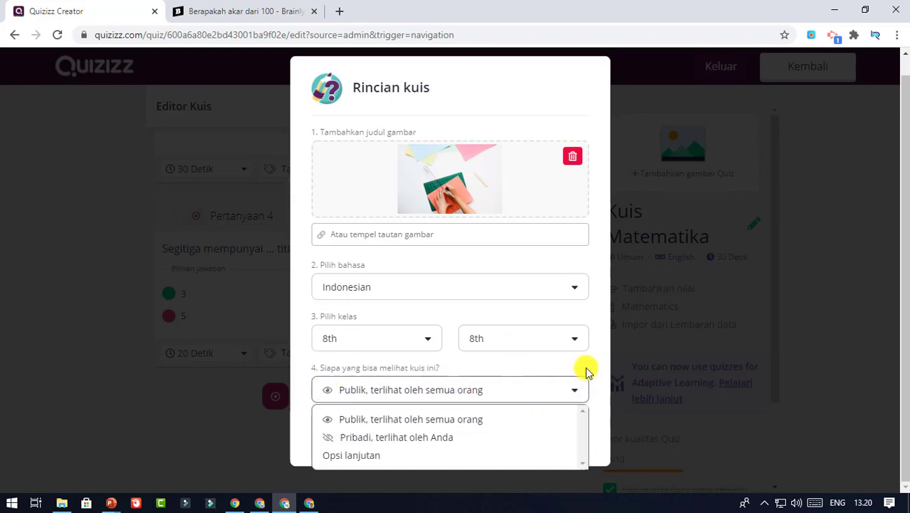
pyautogui.click(581, 389)
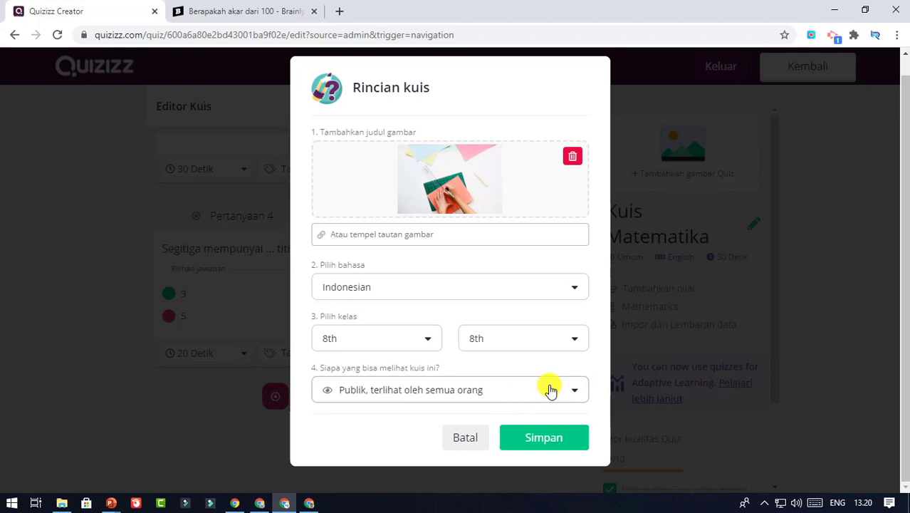
pyautogui.click(550, 442)
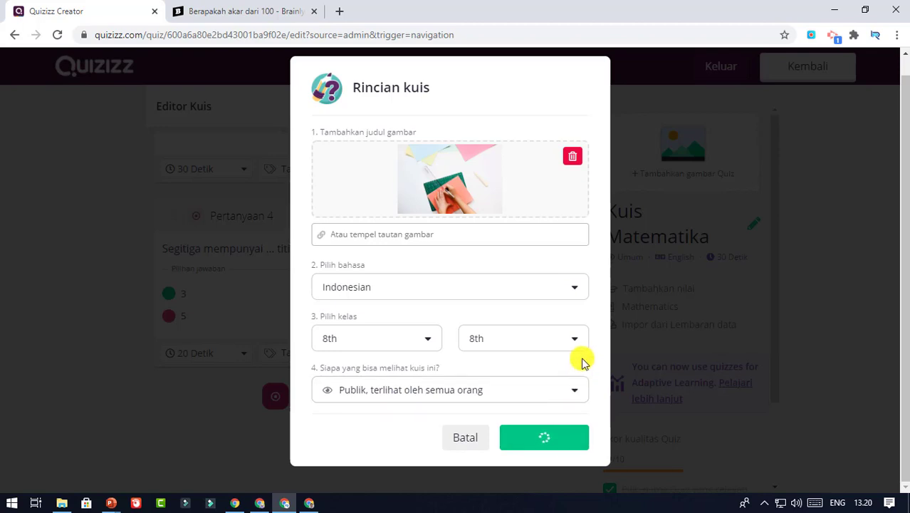
pyautogui.scroll(-3, 553, 393)
pyautogui.scroll(10, 558, 394)
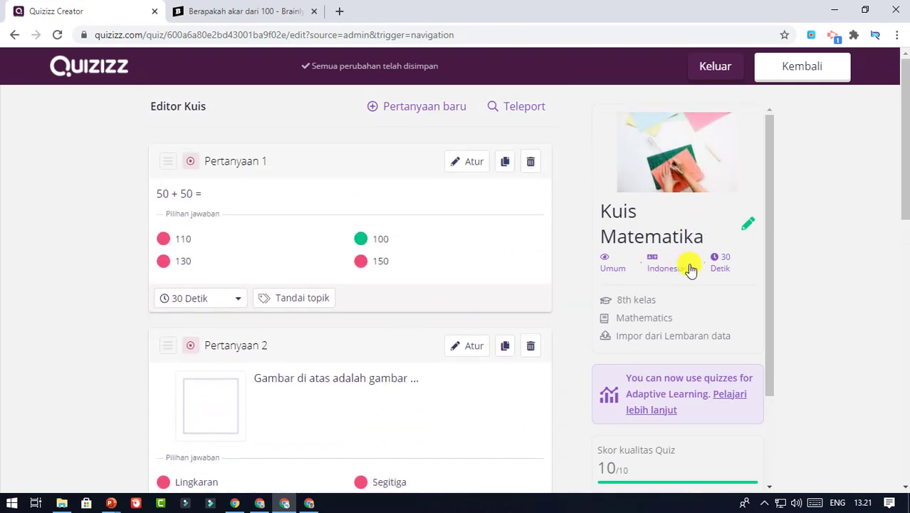
# Reopen the quiz details, set both start and end grades to 1st, and save
pyautogui.click(650, 301)
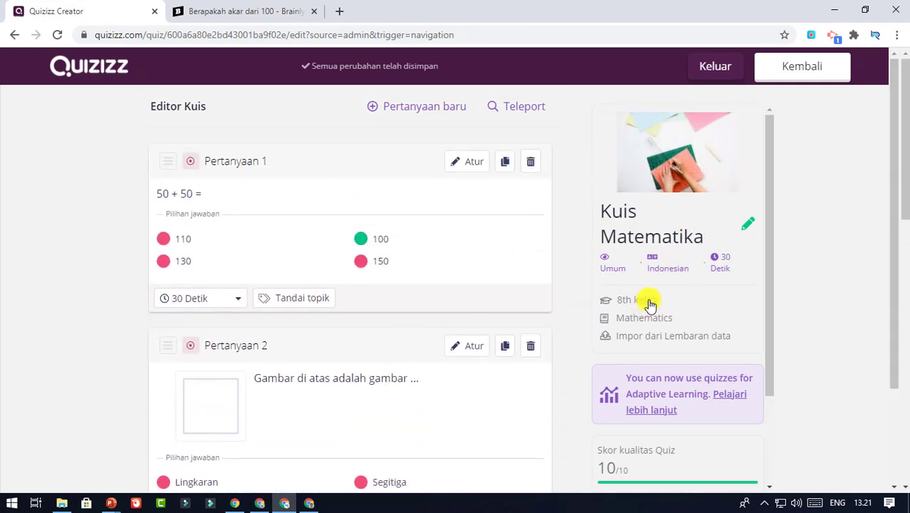
pyautogui.click(417, 358)
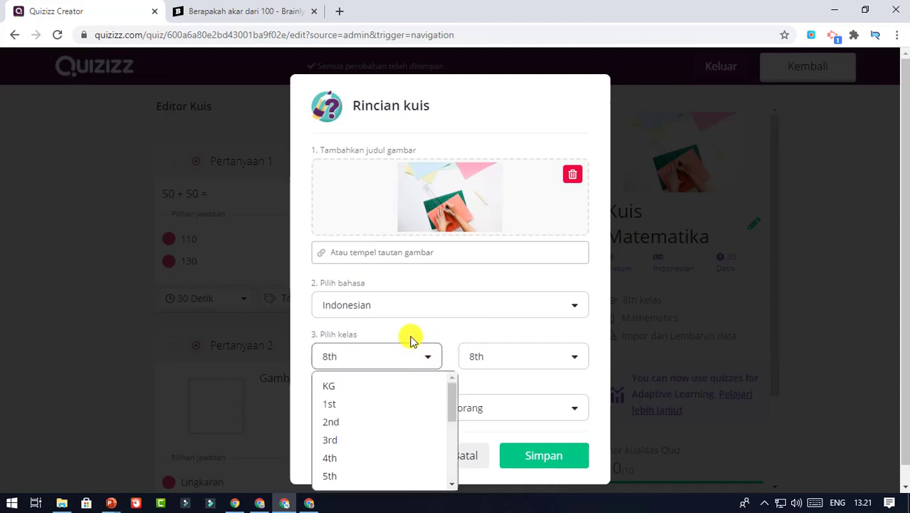
pyautogui.click(344, 404)
pyautogui.click(519, 361)
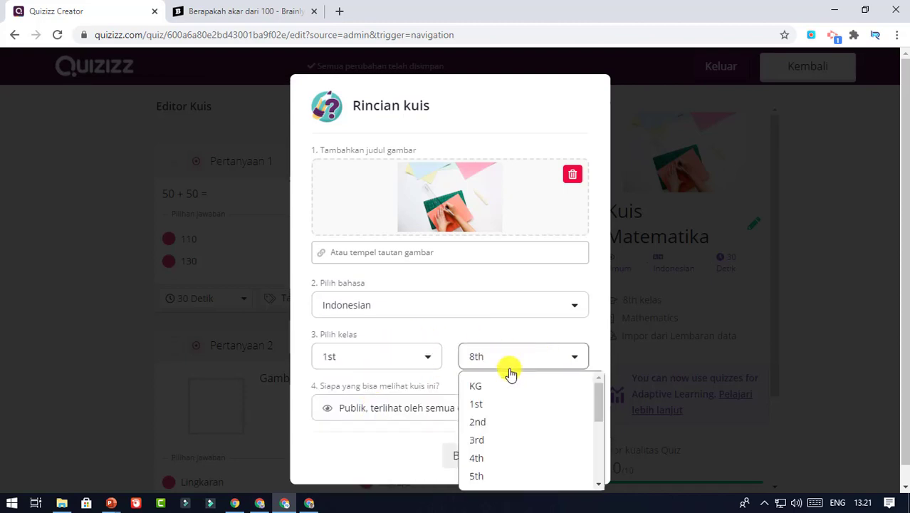
pyautogui.click(494, 403)
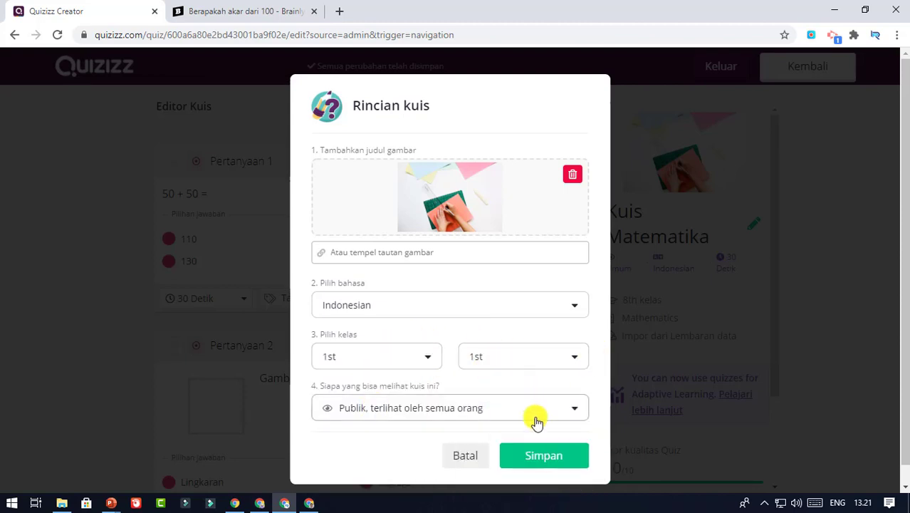
pyautogui.click(408, 363)
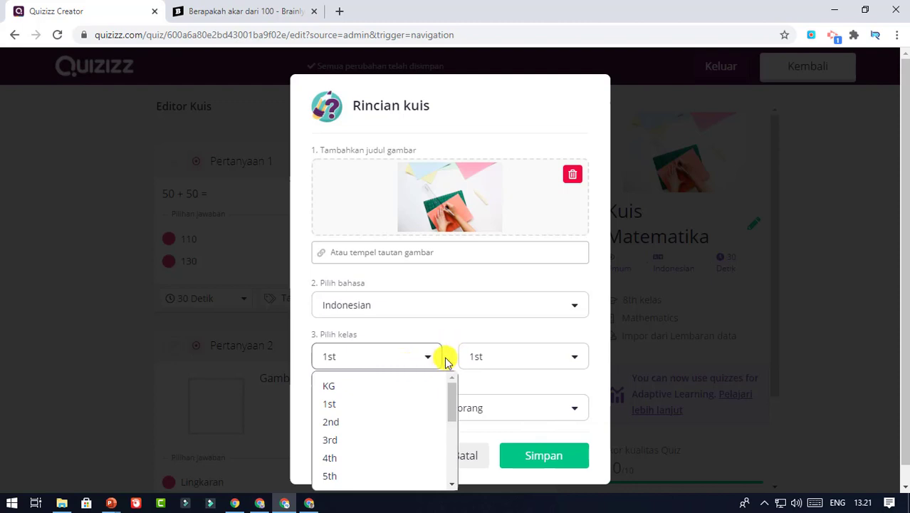
pyautogui.click(446, 336)
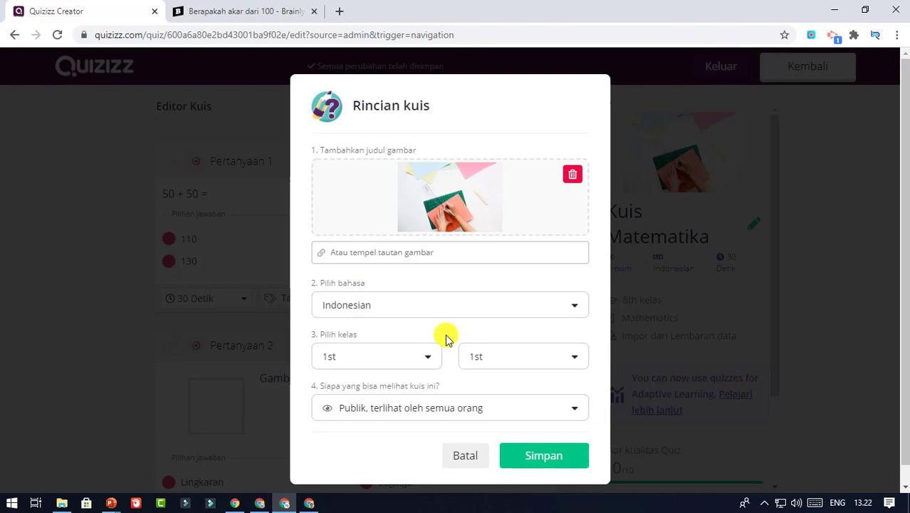
pyautogui.click(575, 473)
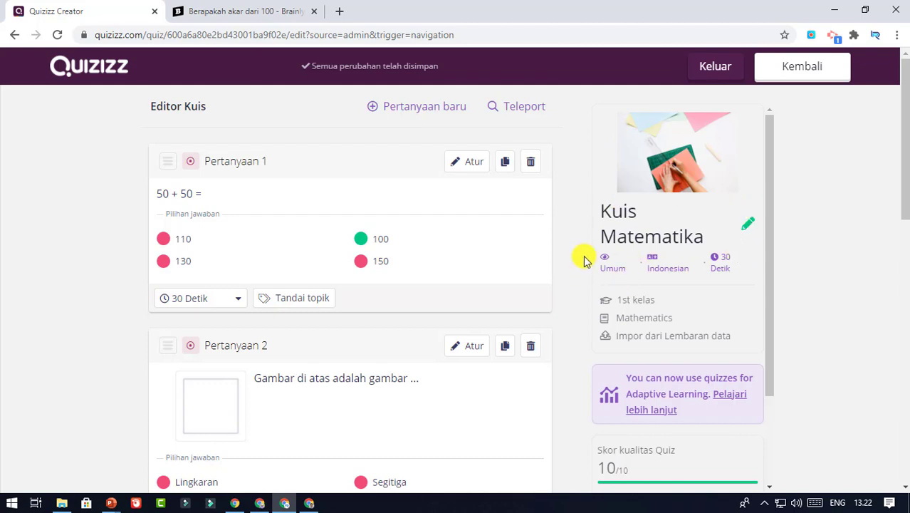
pyautogui.scroll(-2, 584, 260)
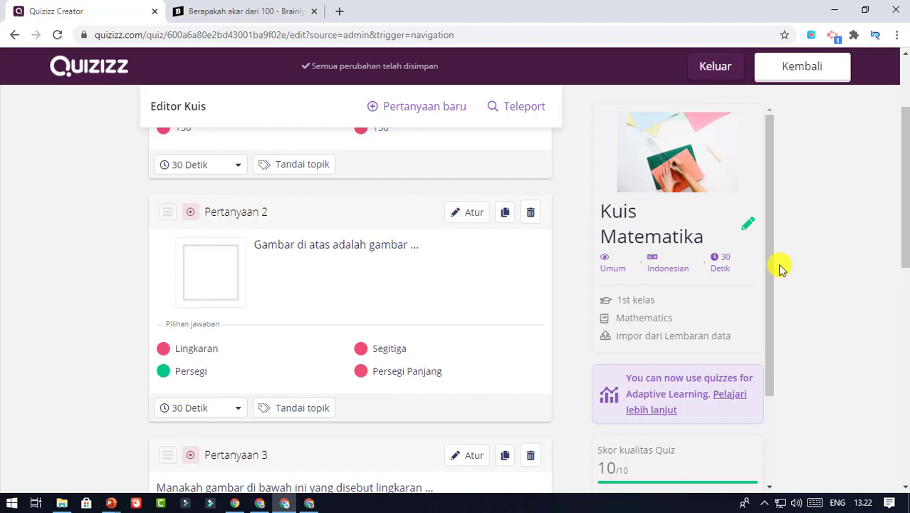
pyautogui.scroll(2, 499, 203)
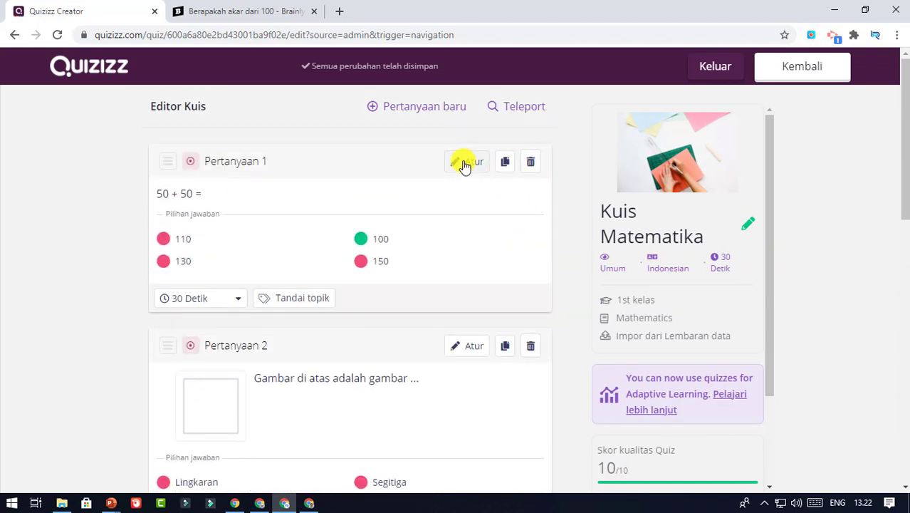
pyautogui.click(467, 163)
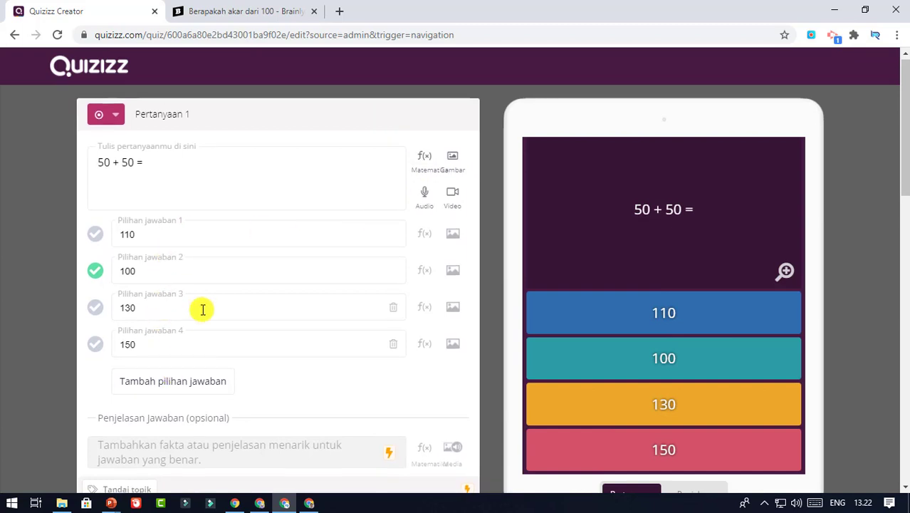
pyautogui.scroll(-6, 297, 253)
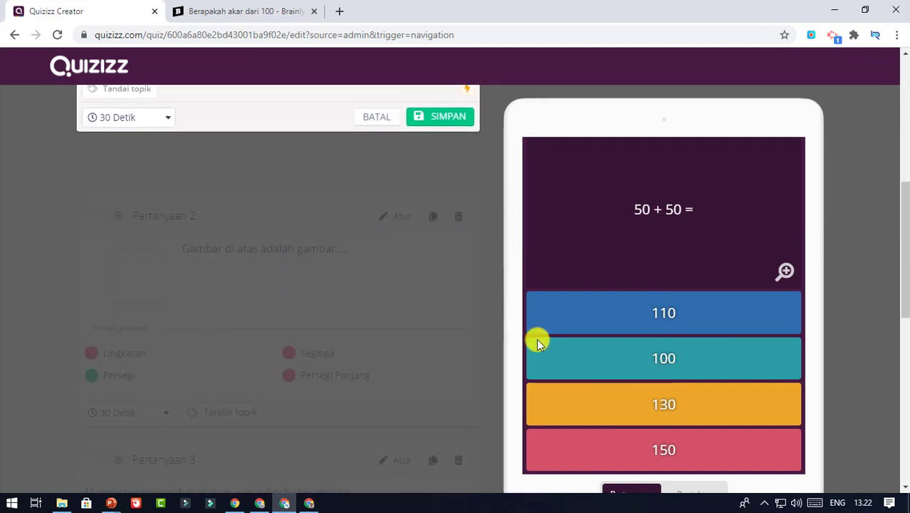
pyautogui.scroll(4, 512, 325)
pyautogui.click(390, 383)
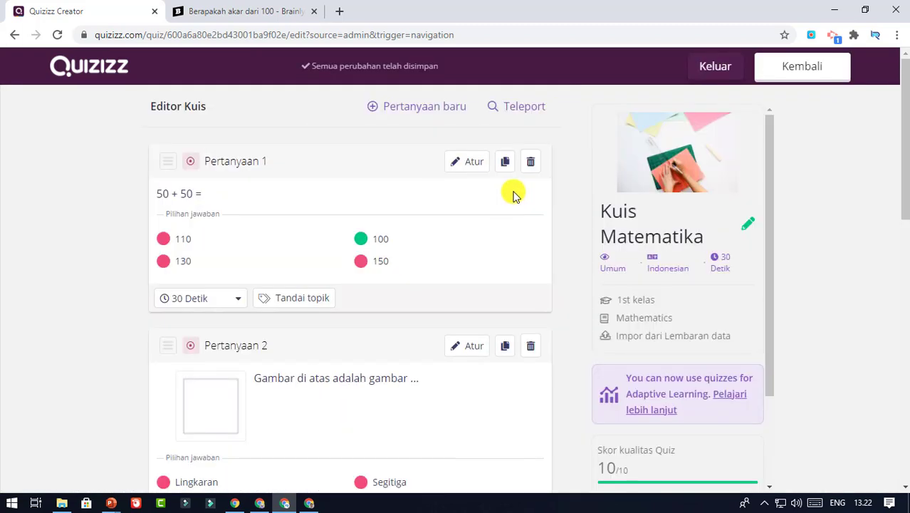
pyautogui.scroll(-10, 522, 189)
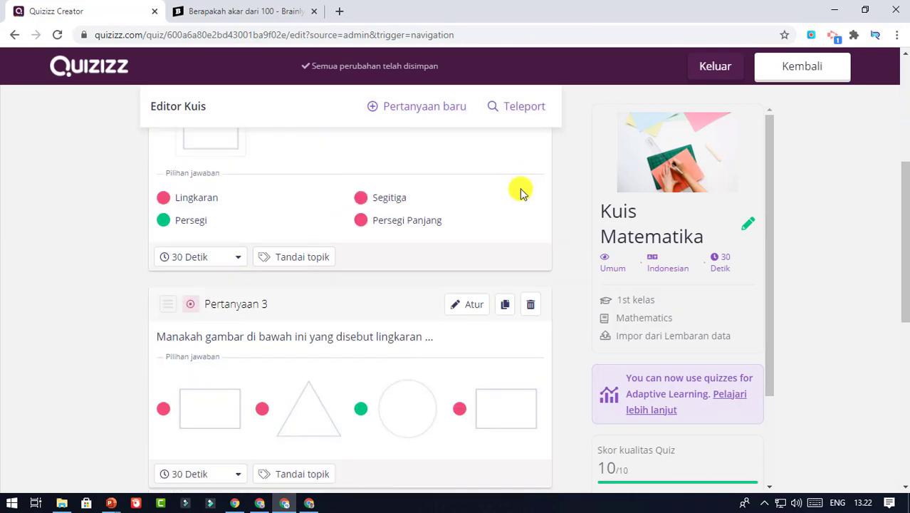
pyautogui.scroll(-3, 715, 319)
pyautogui.scroll(3, 784, 326)
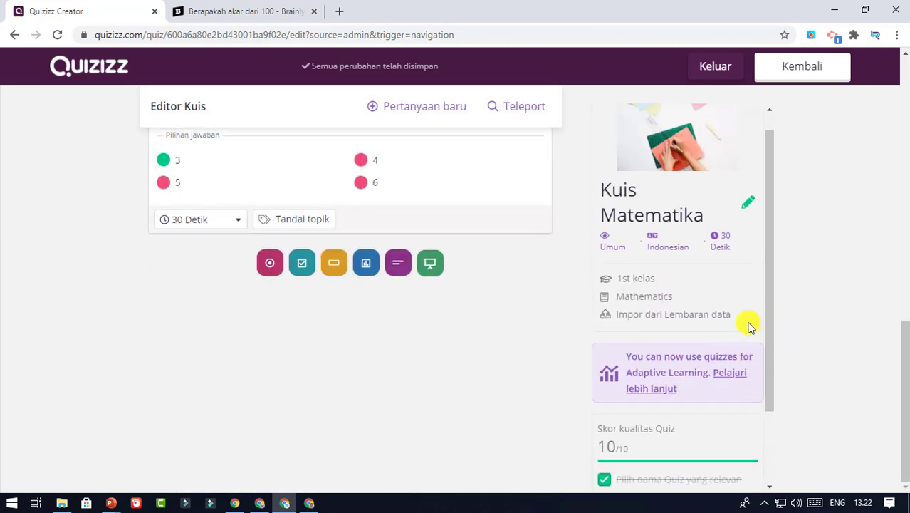
pyautogui.scroll(10, 437, 248)
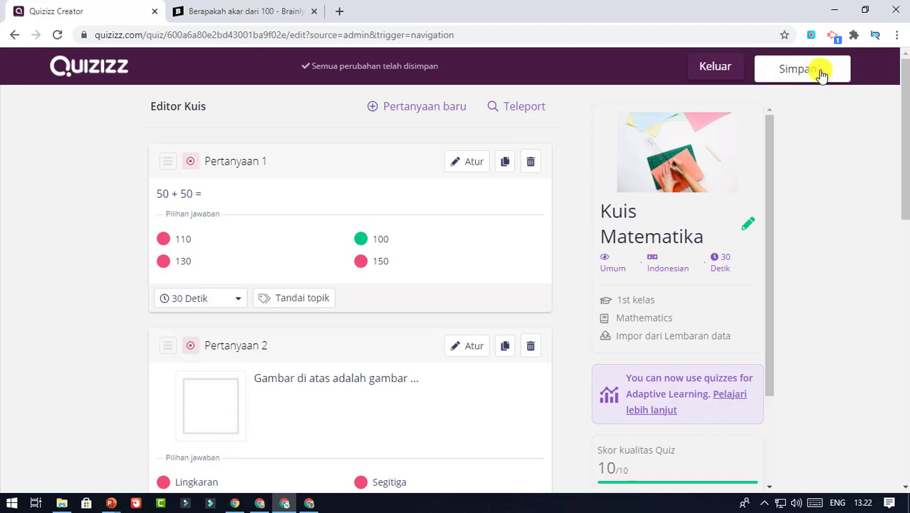
# Save Kuis Matematika, then start a live quiz setup in Klasik mode
pyautogui.click(822, 71)
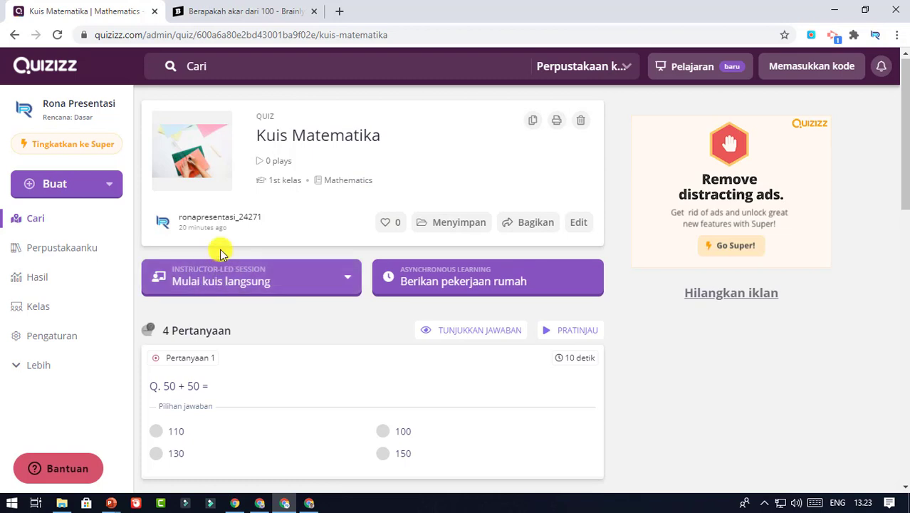
pyautogui.click(268, 282)
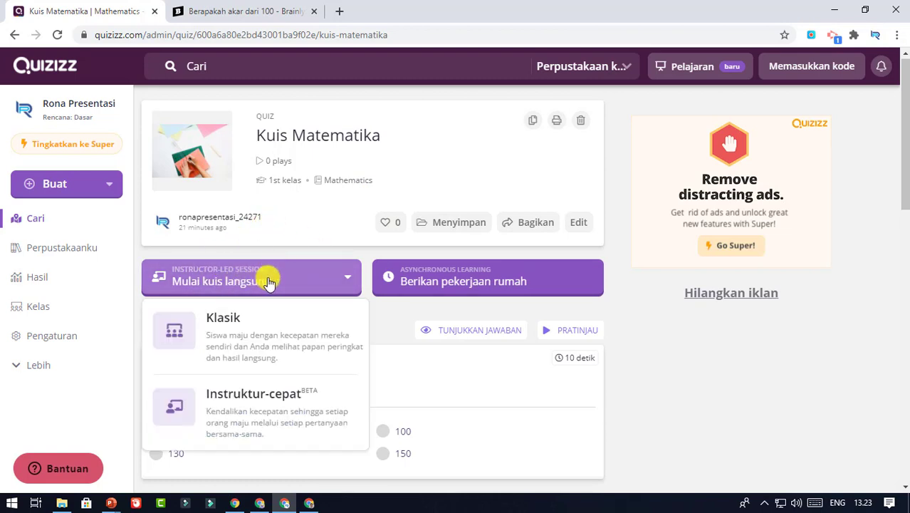
pyautogui.click(254, 345)
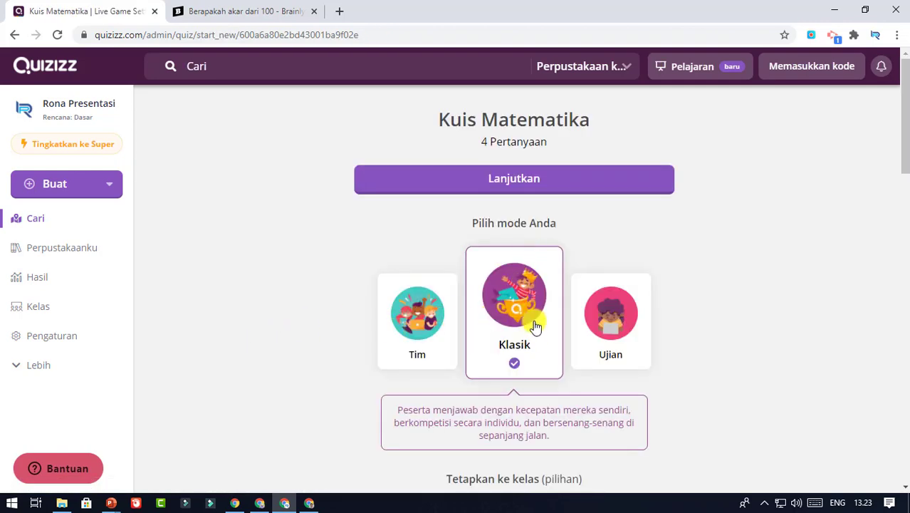
# Set Upaya peserta to 1 attempt and continue to the live game lobby
pyautogui.scroll(-4, 518, 285)
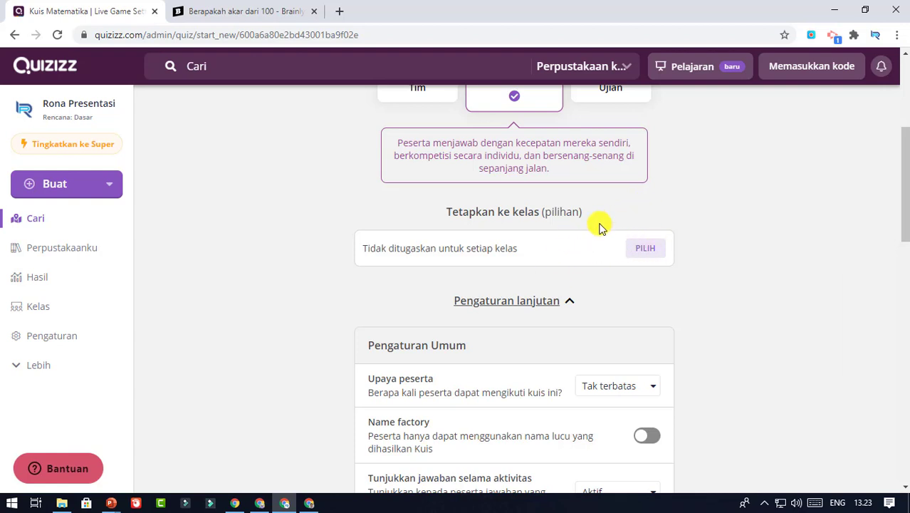
pyautogui.scroll(-1, 595, 296)
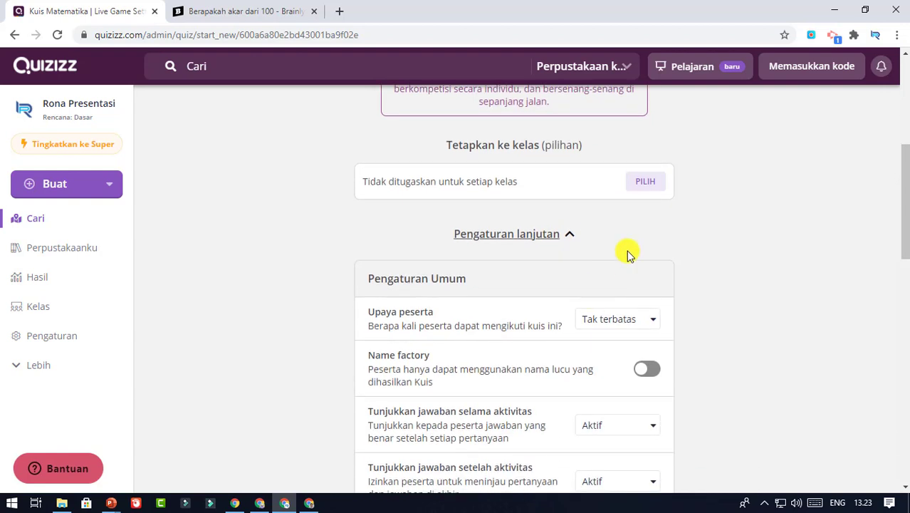
pyautogui.click(647, 322)
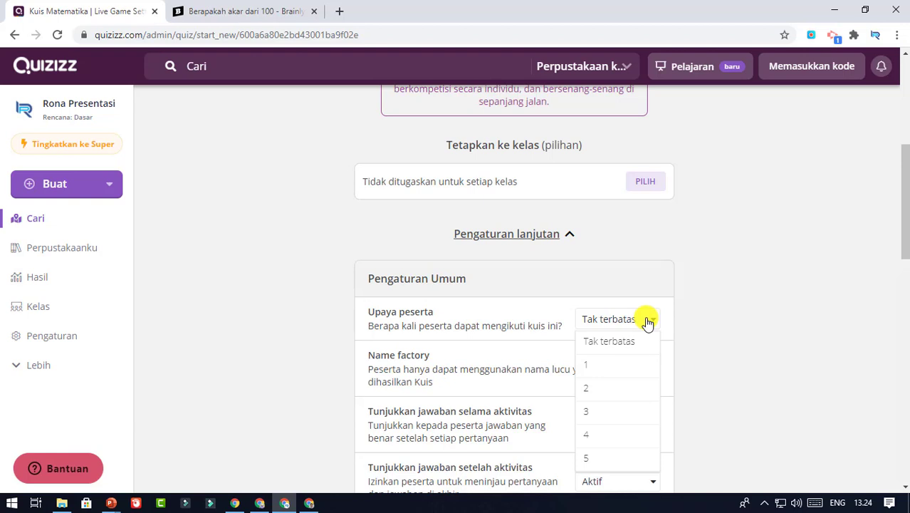
pyautogui.click(597, 368)
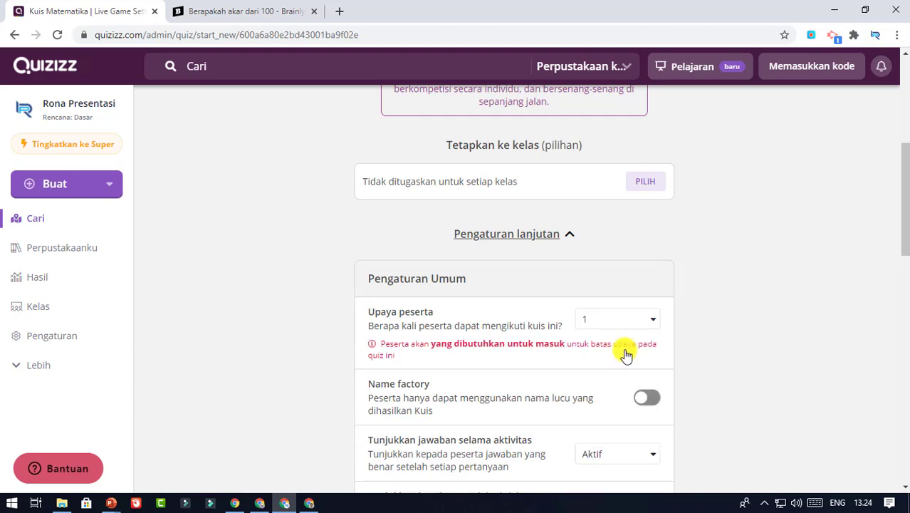
pyautogui.scroll(-2, 719, 316)
pyautogui.scroll(-3, 713, 299)
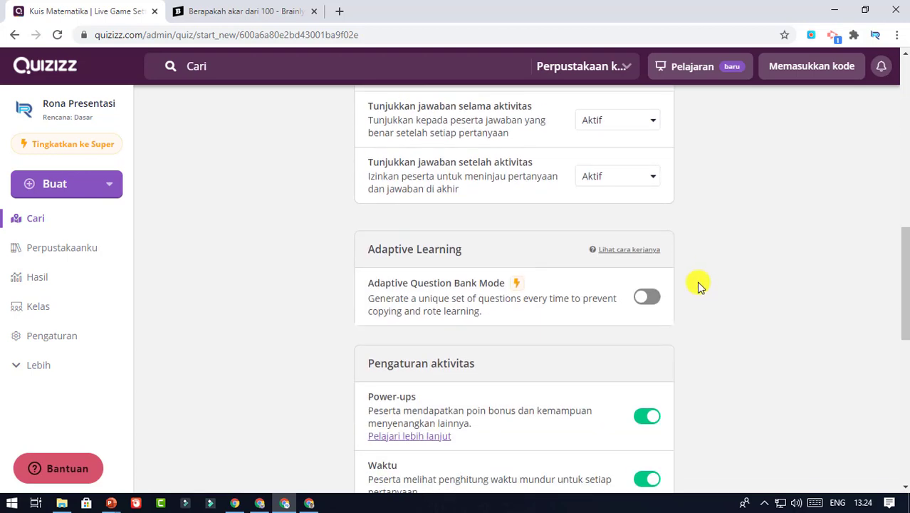
pyautogui.scroll(-8, 698, 285)
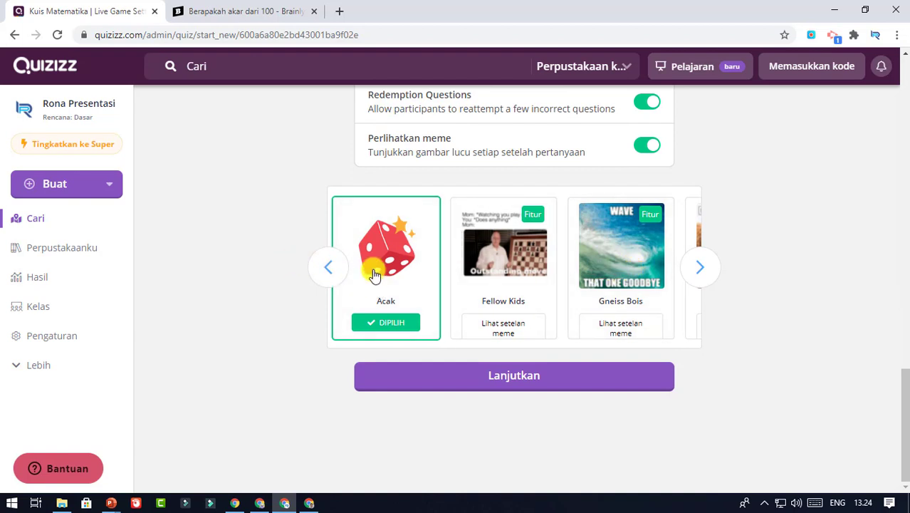
pyautogui.scroll(2, 545, 285)
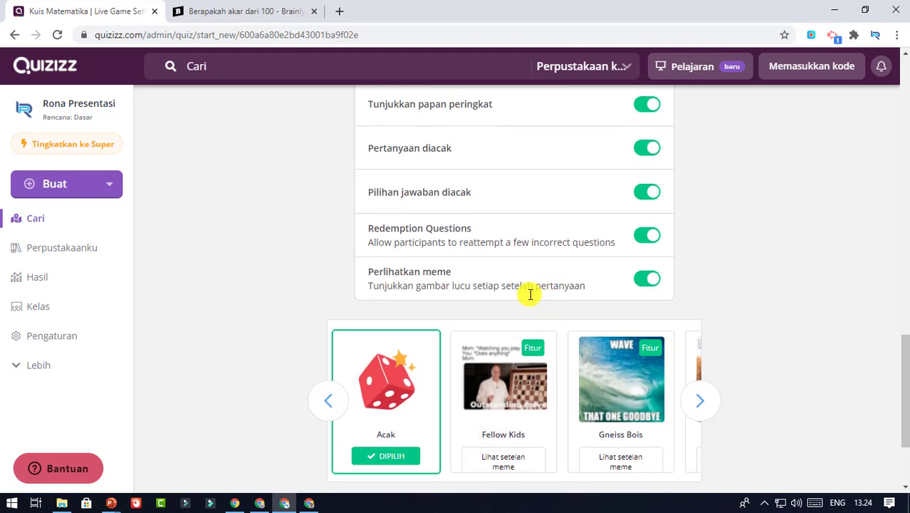
pyautogui.scroll(-2, 532, 292)
pyautogui.click(527, 377)
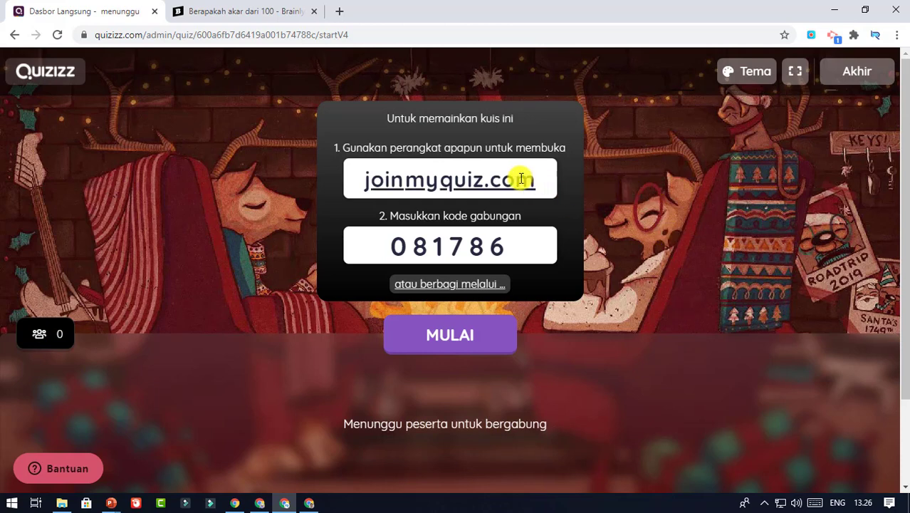
# Copy the joinmyquiz.com join link from the lobby
pyautogui.moveTo(521, 179); pyautogui.dragTo(374, 181)
pyautogui.rightClick(377, 183)
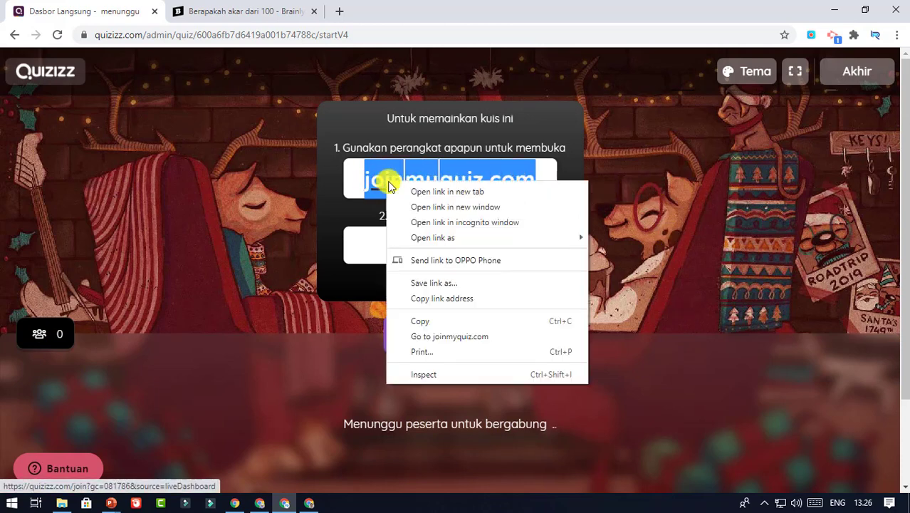
pyautogui.click(434, 322)
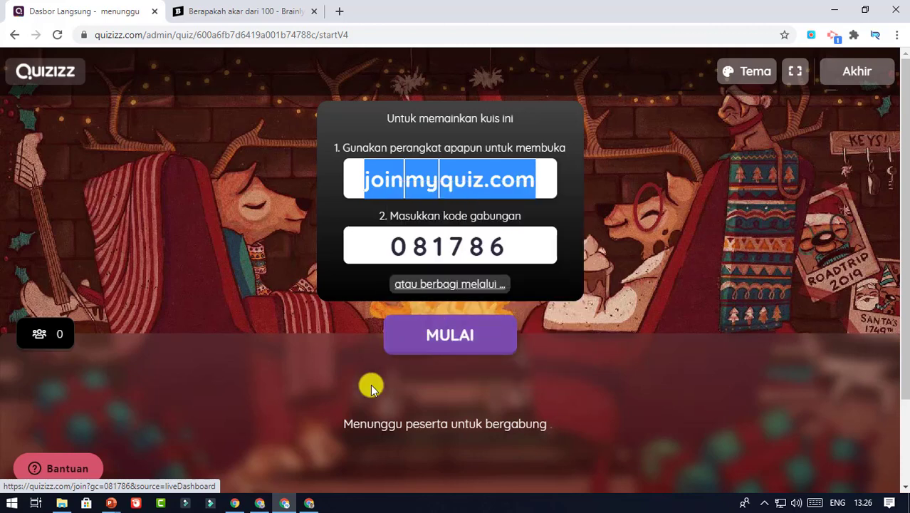
# In a new browser window, open joinmyquiz.com and join with code 081786
pyautogui.click(260, 503)
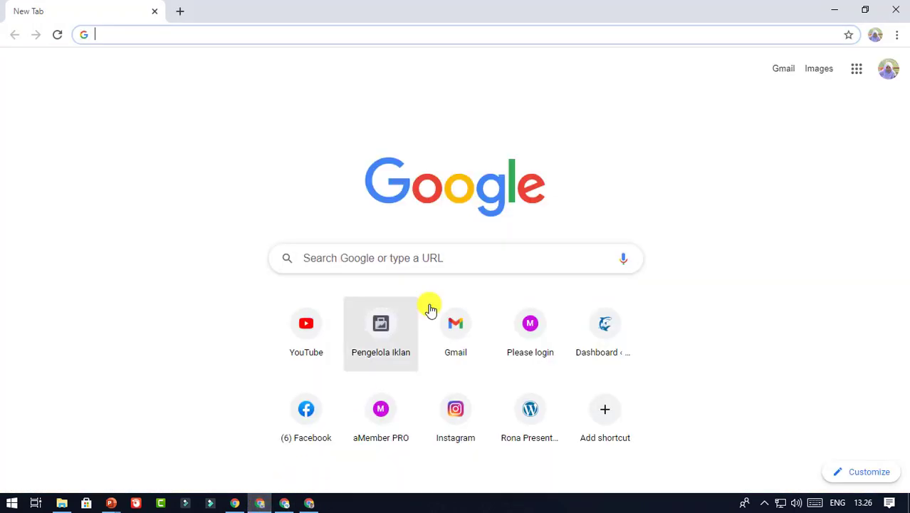
pyautogui.rightClick(287, 35)
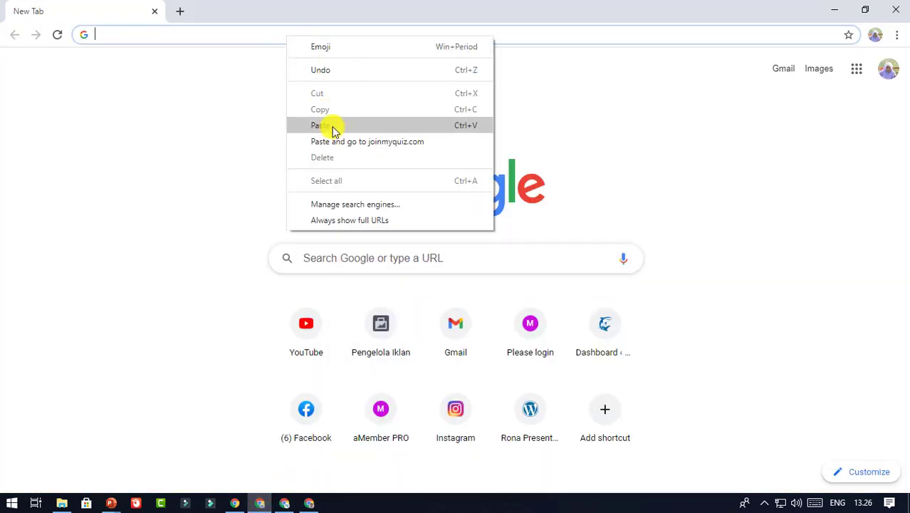
pyautogui.click(331, 125)
pyautogui.press('Return')
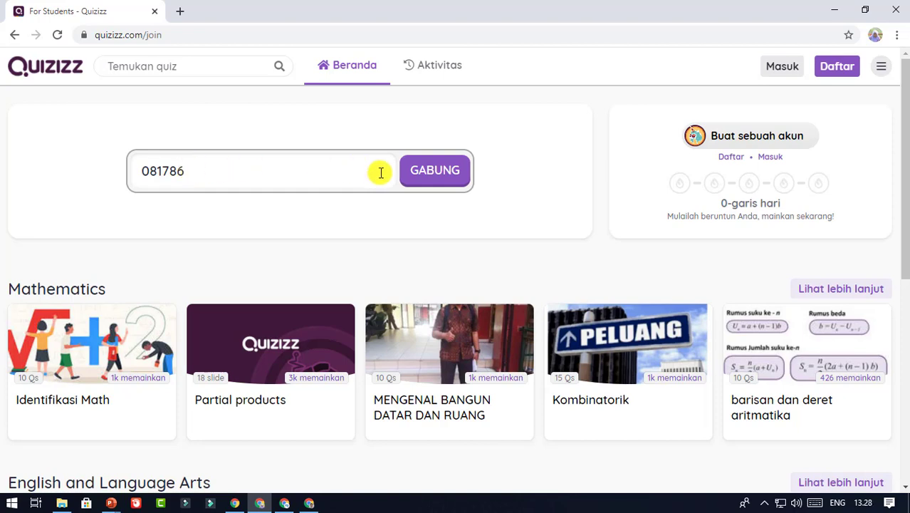
pyautogui.click(431, 181)
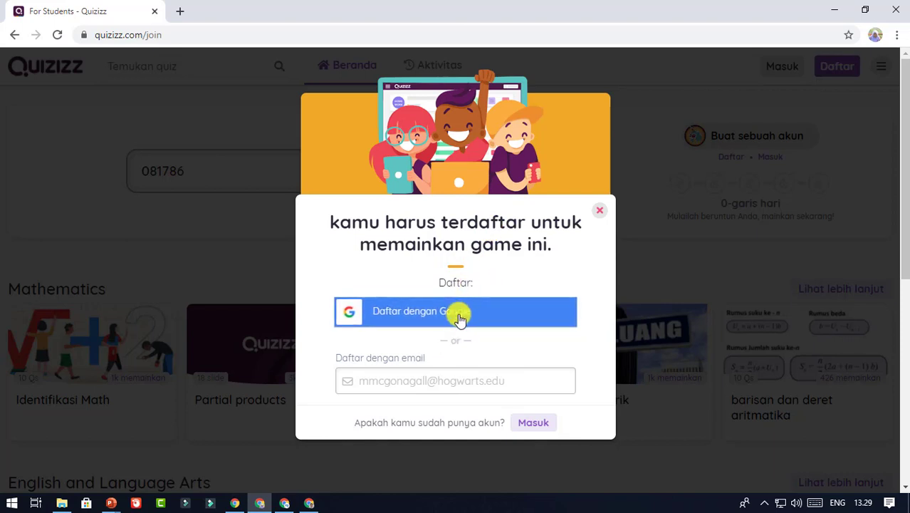
# Sign up via 'Daftar dengan Google', choosing the student's Google account
pyautogui.click(460, 318)
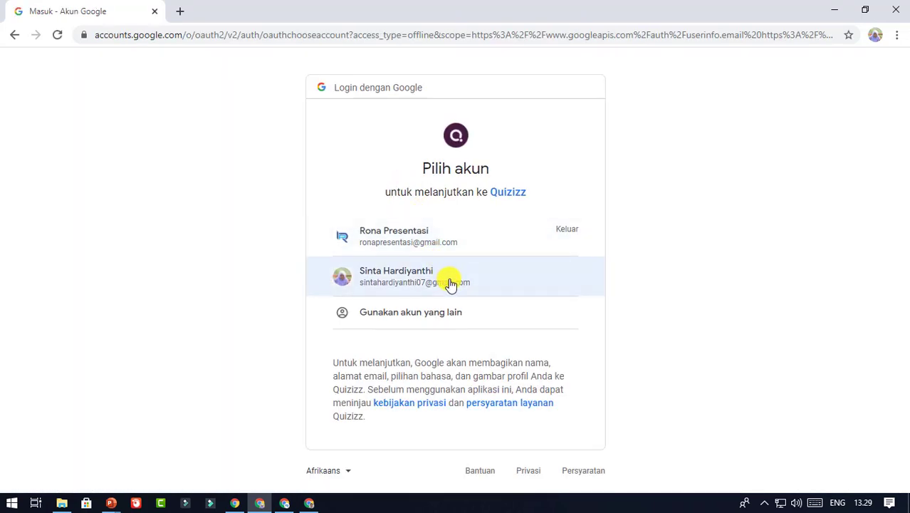
pyautogui.click(452, 282)
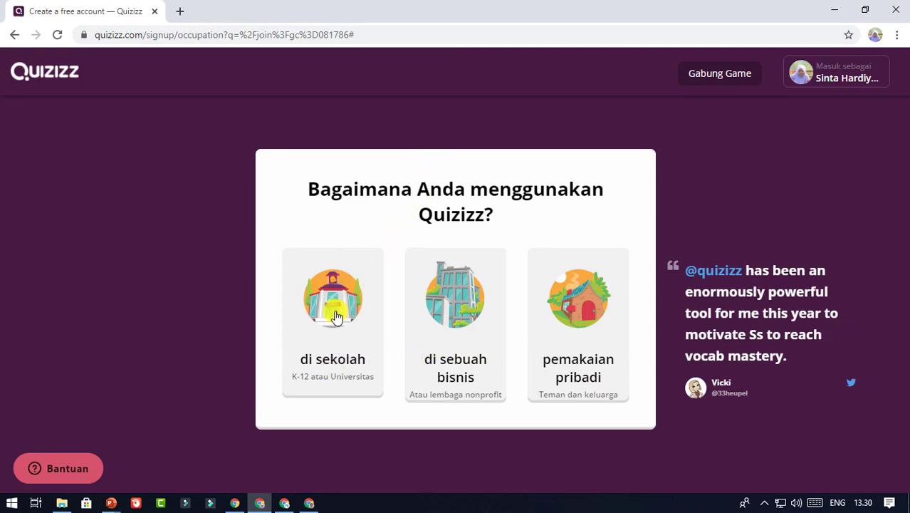
pyautogui.click(337, 317)
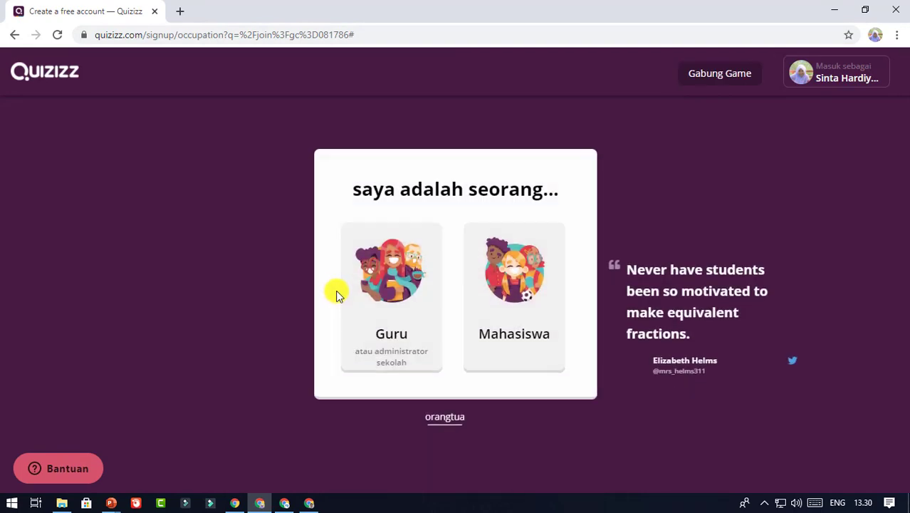
pyautogui.click(518, 307)
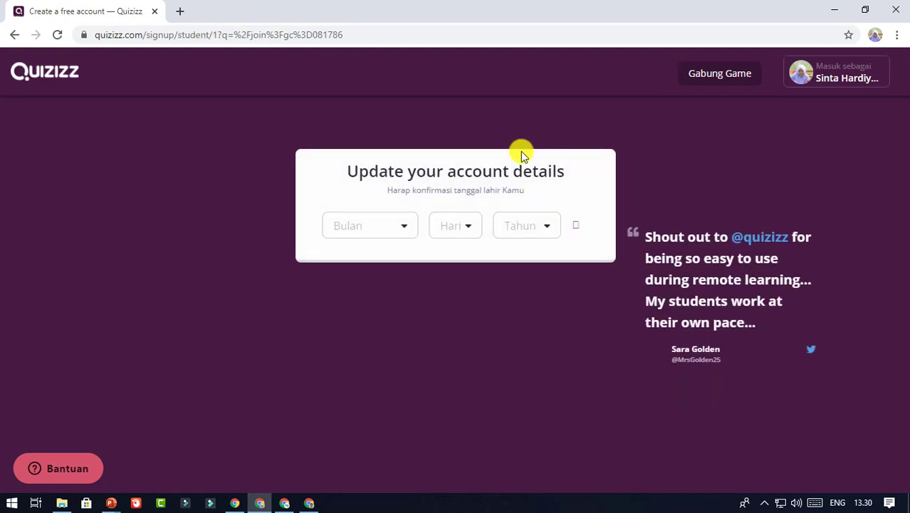
pyautogui.click(404, 228)
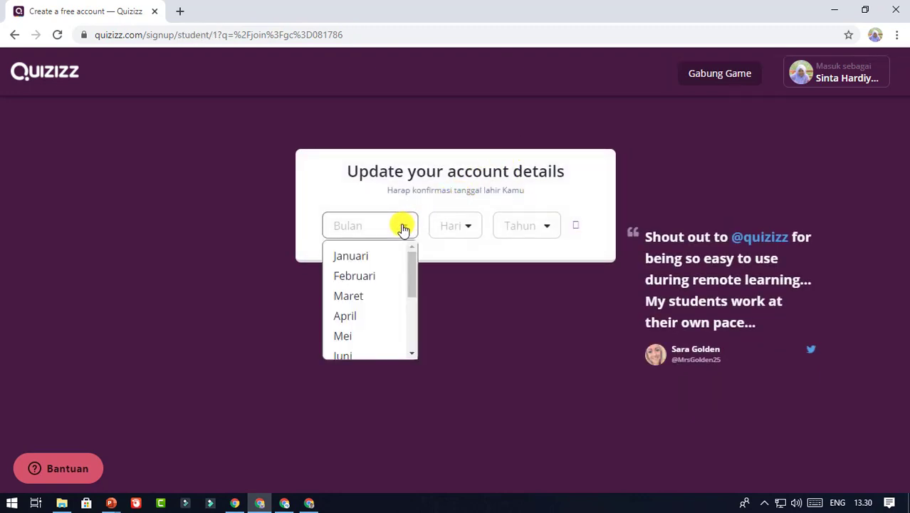
pyautogui.click(374, 317)
pyautogui.click(470, 229)
pyautogui.scroll(-3, 456, 318)
pyautogui.click(455, 319)
pyautogui.click(547, 228)
pyautogui.scroll(-8, 552, 261)
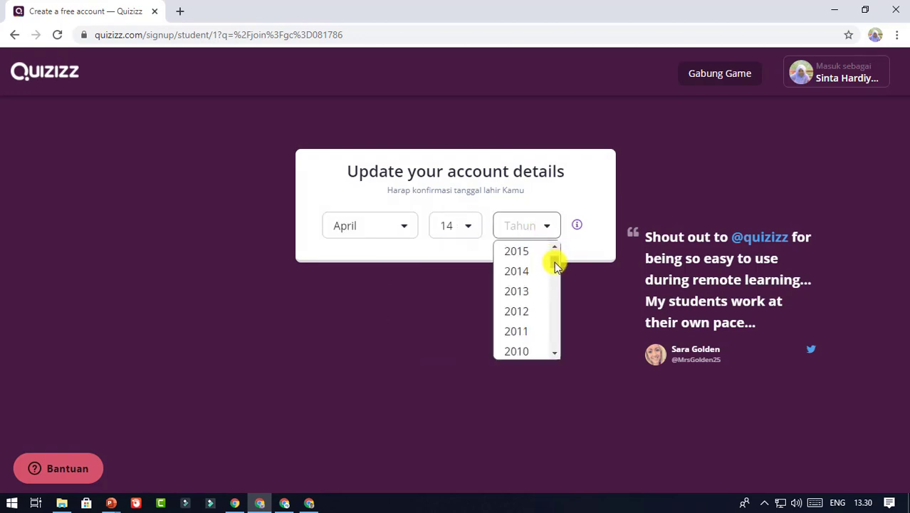
pyautogui.click(527, 308)
pyautogui.click(528, 266)
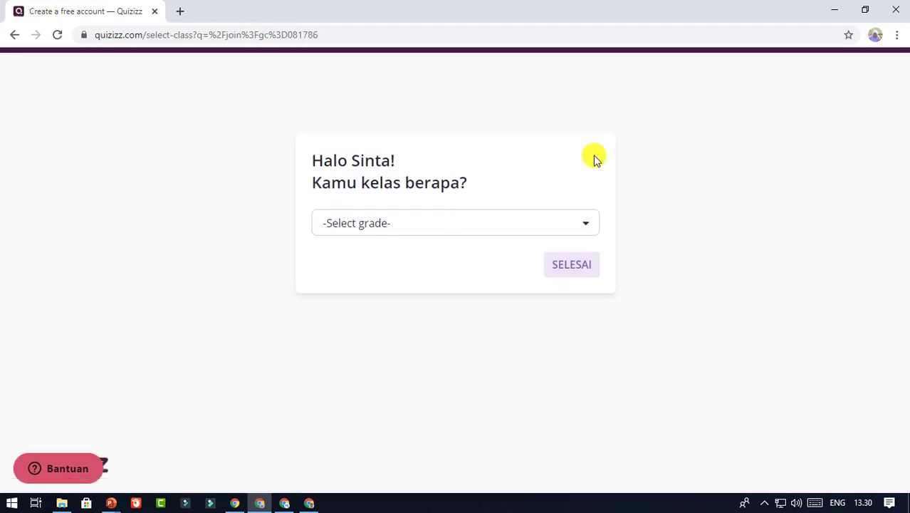
# Select 1st grade and finish the sign-up
pyautogui.click(586, 223)
pyautogui.scroll(-5, 424, 275)
pyautogui.scroll(5, 424, 274)
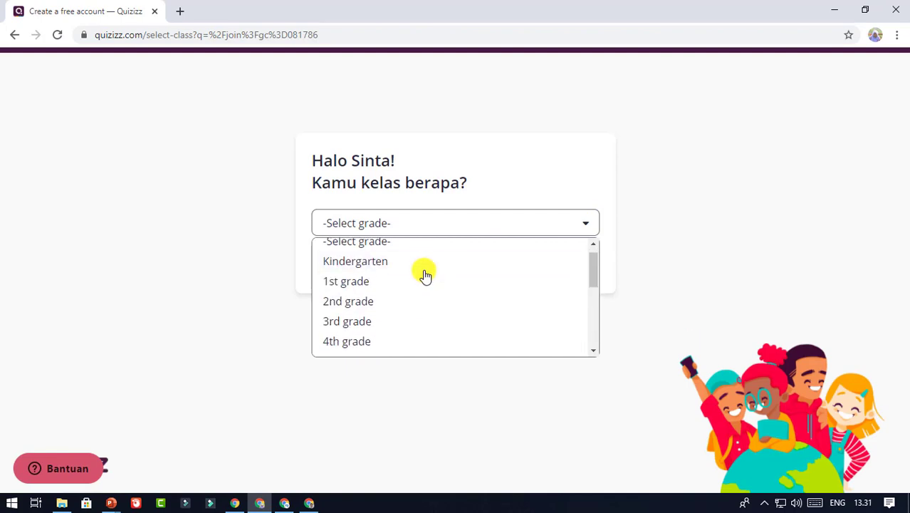
pyautogui.click(421, 281)
pyautogui.click(568, 269)
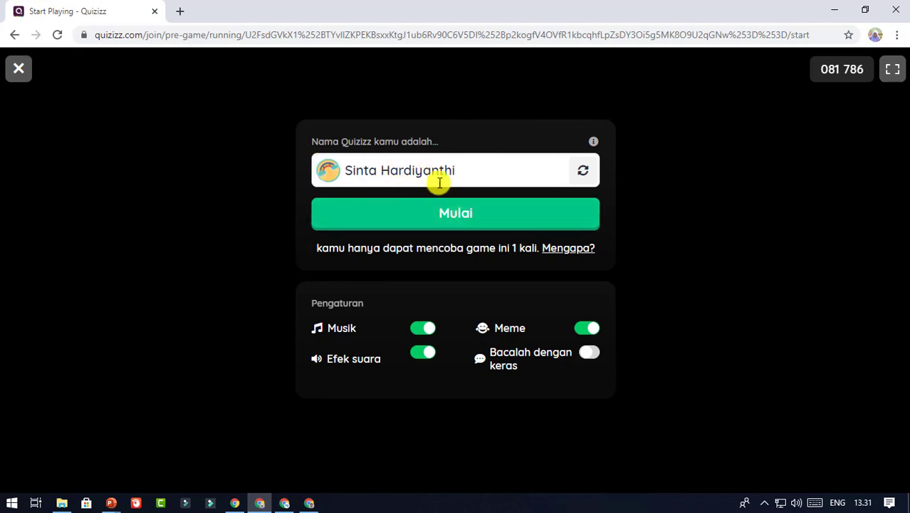
# Join as the first student, close the host's sharing dialog to confirm one participant, then switch to the second student's window
pyautogui.click(476, 211)
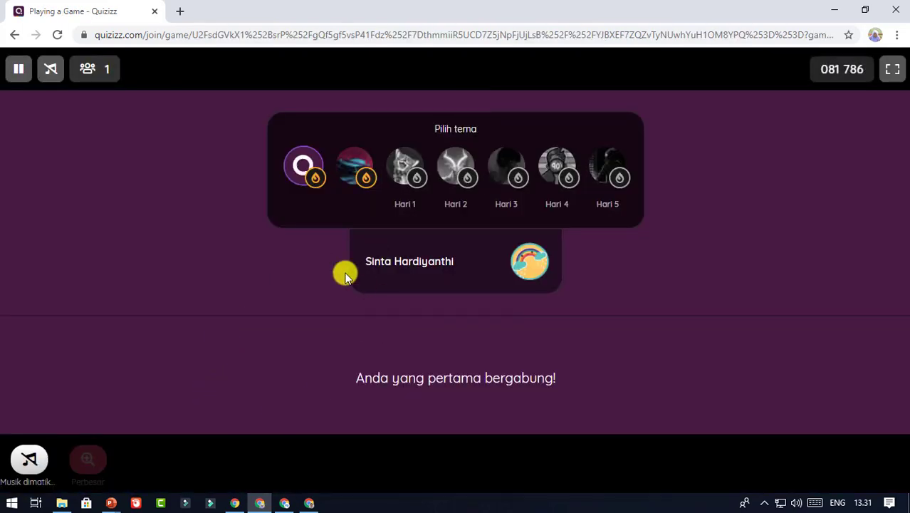
pyautogui.click(285, 503)
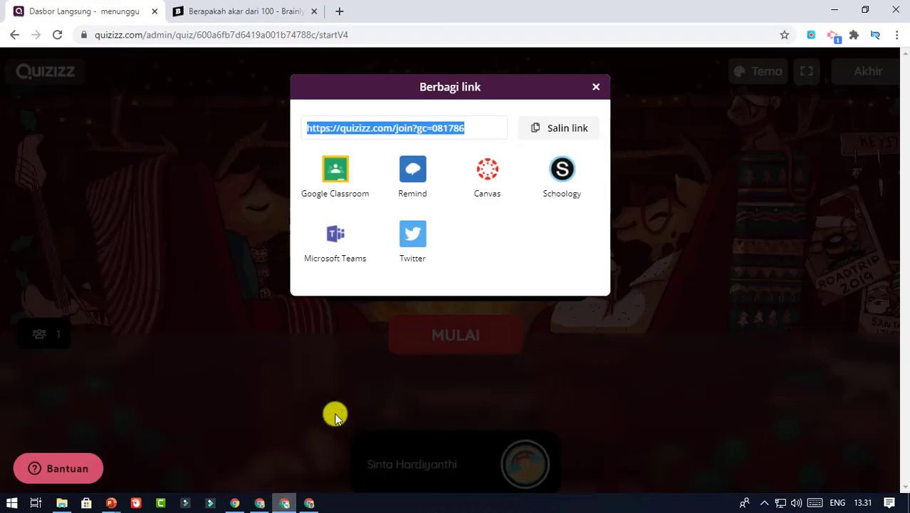
pyautogui.click(319, 375)
pyautogui.moveTo(399, 459)
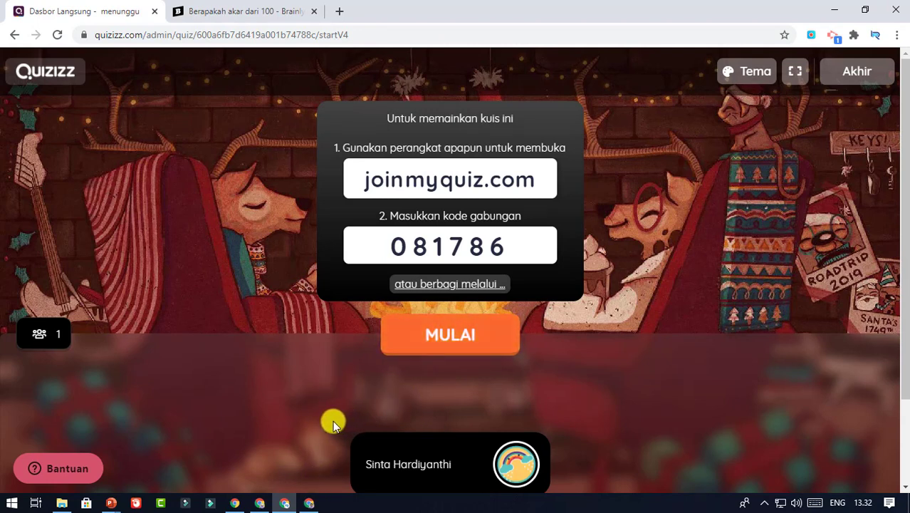
pyautogui.click(311, 502)
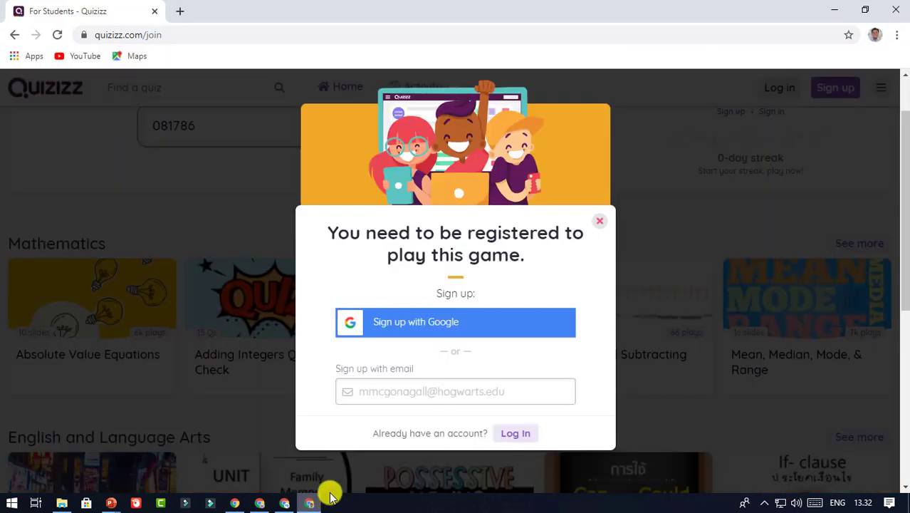
# Sign up the second student with Google, choosing their account in the account chooser
pyautogui.click(471, 323)
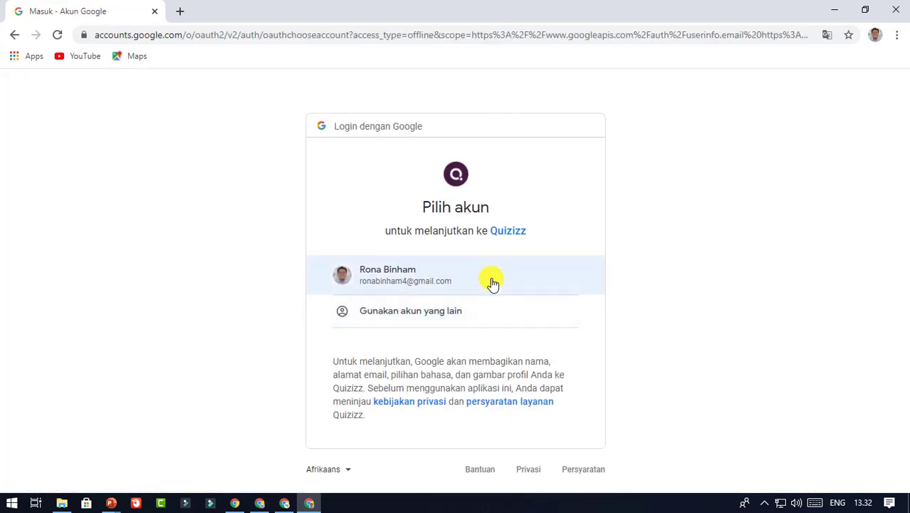
pyautogui.click(493, 284)
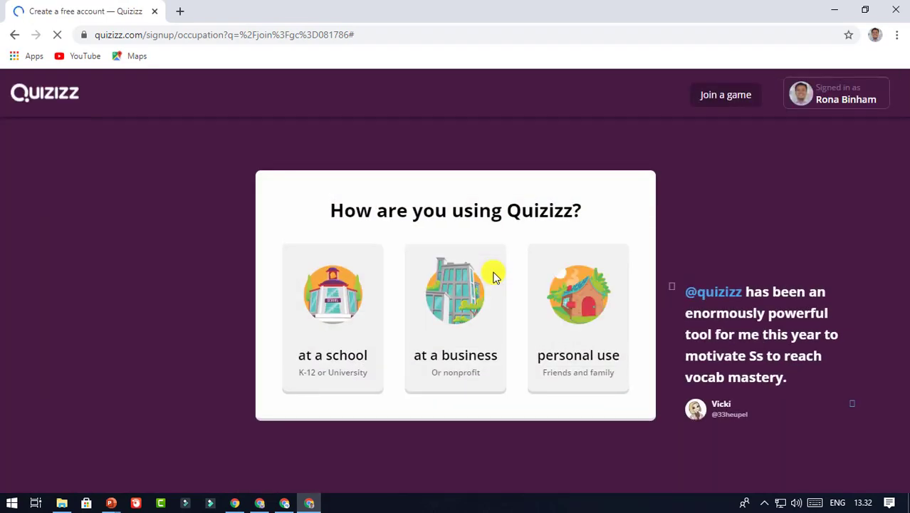
# Register as a student at a school with birth date 16 June 1985
pyautogui.click(344, 330)
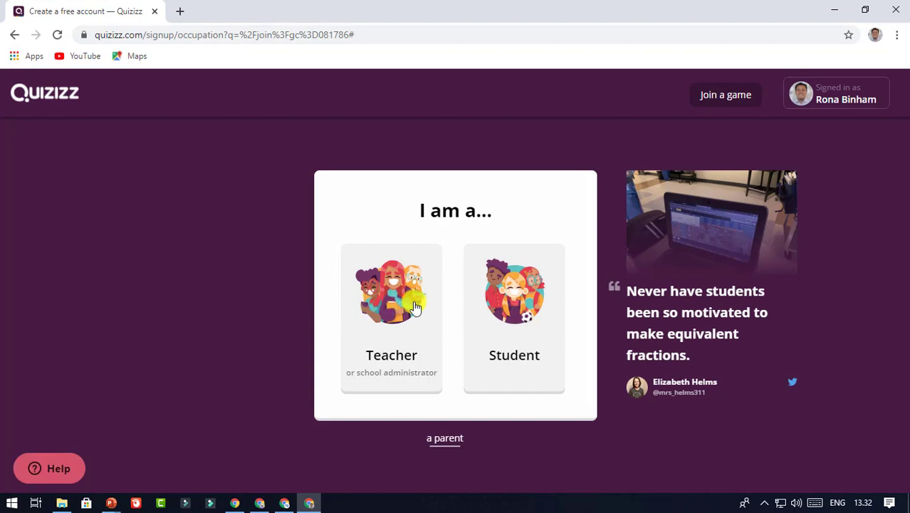
pyautogui.click(503, 308)
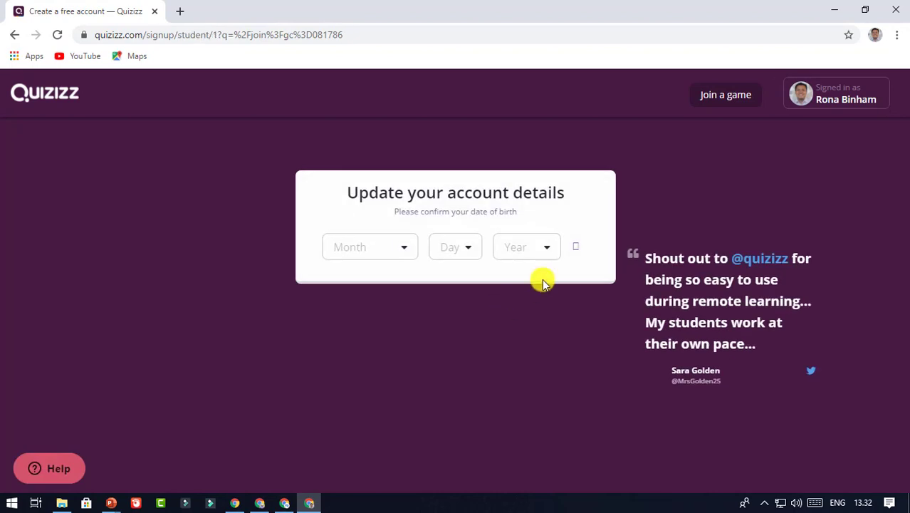
pyautogui.click(403, 256)
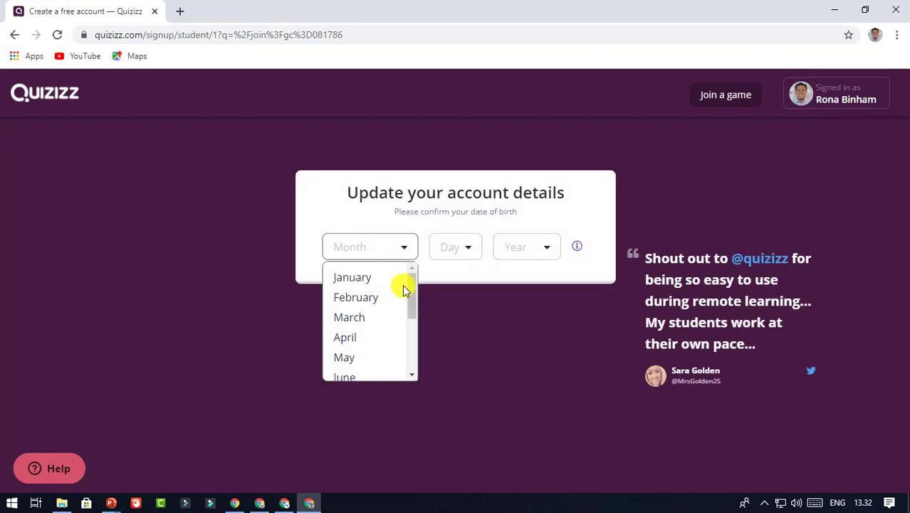
pyautogui.moveTo(414, 305); pyautogui.dragTo(413, 319)
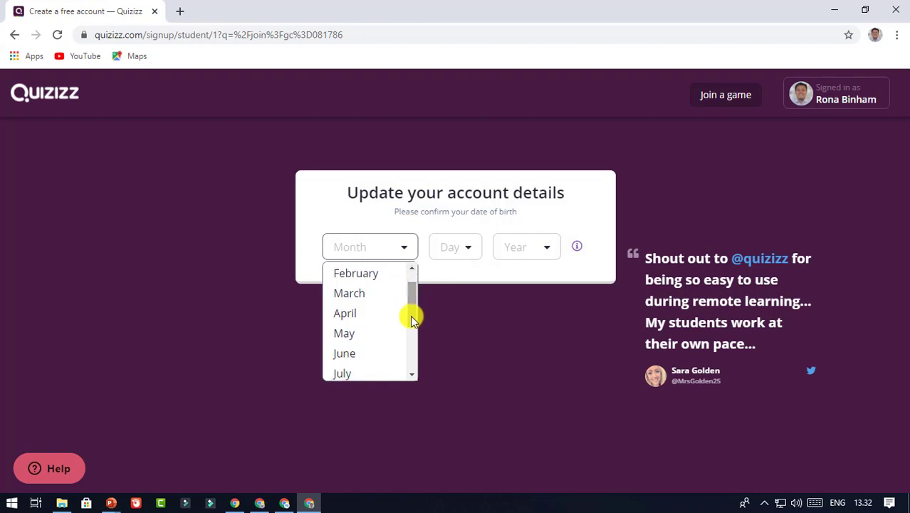
pyautogui.click(380, 353)
pyautogui.click(468, 250)
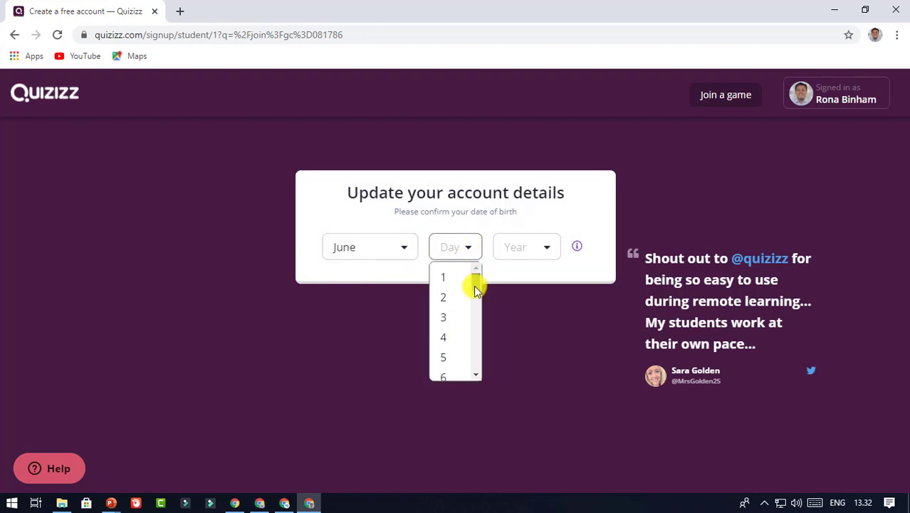
pyautogui.moveTo(473, 284); pyautogui.dragTo(478, 324)
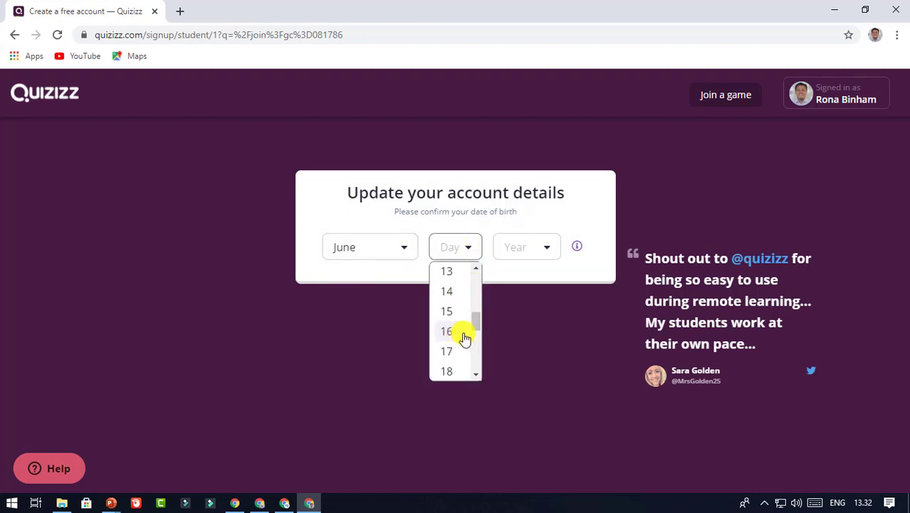
pyautogui.click(466, 335)
pyautogui.click(546, 258)
pyautogui.moveTo(555, 284); pyautogui.dragTo(555, 302)
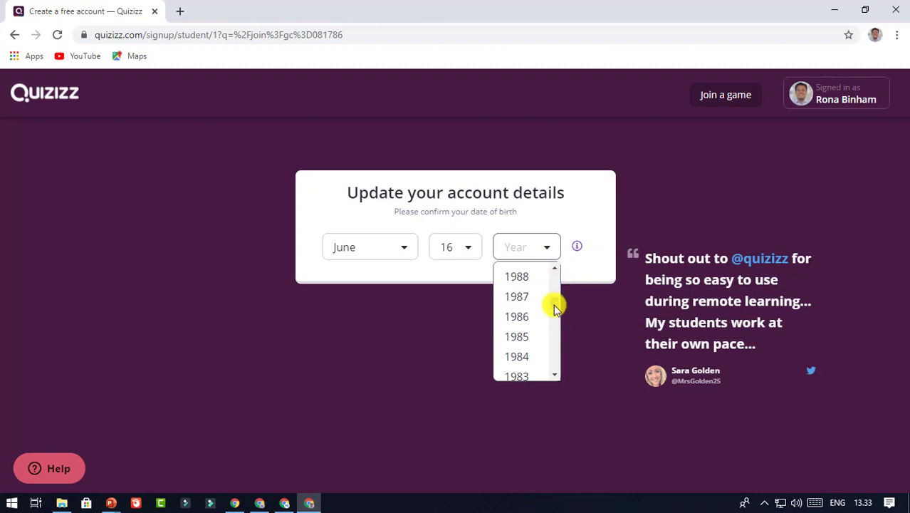
pyautogui.scroll(1, 557, 305)
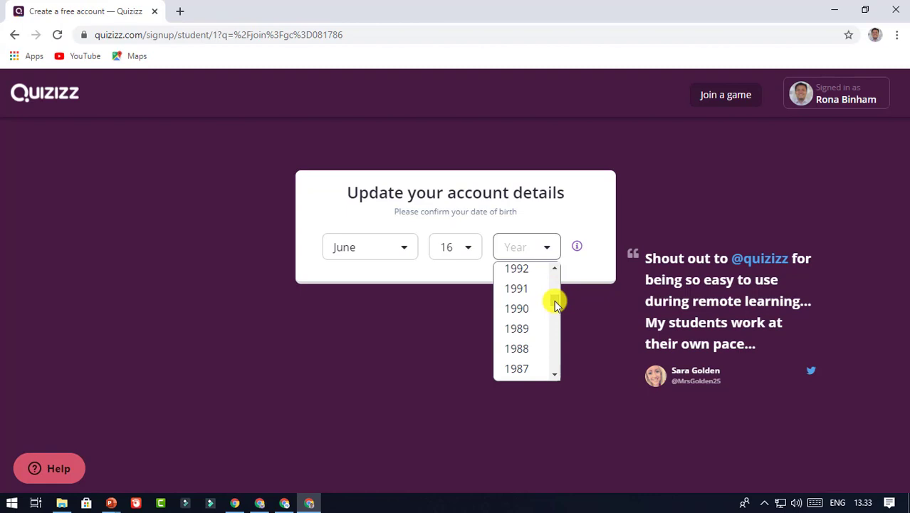
pyautogui.scroll(-1, 555, 298)
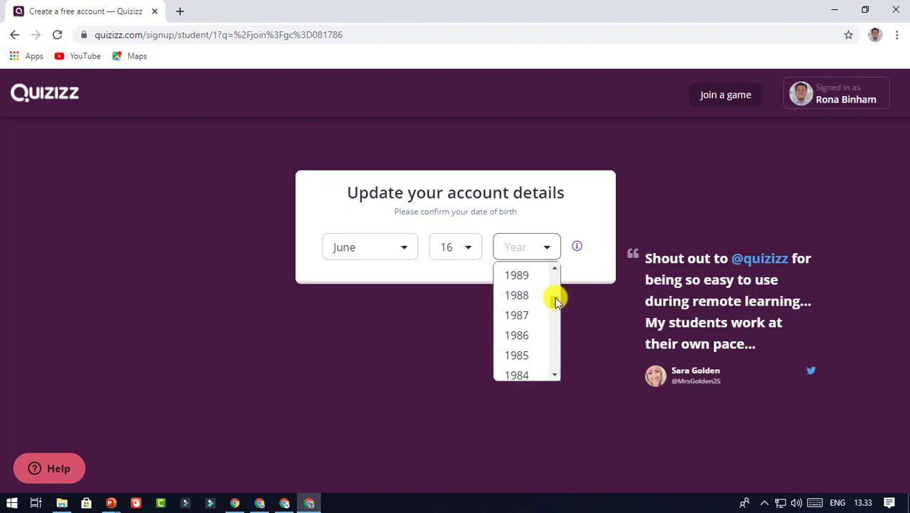
pyautogui.click(528, 352)
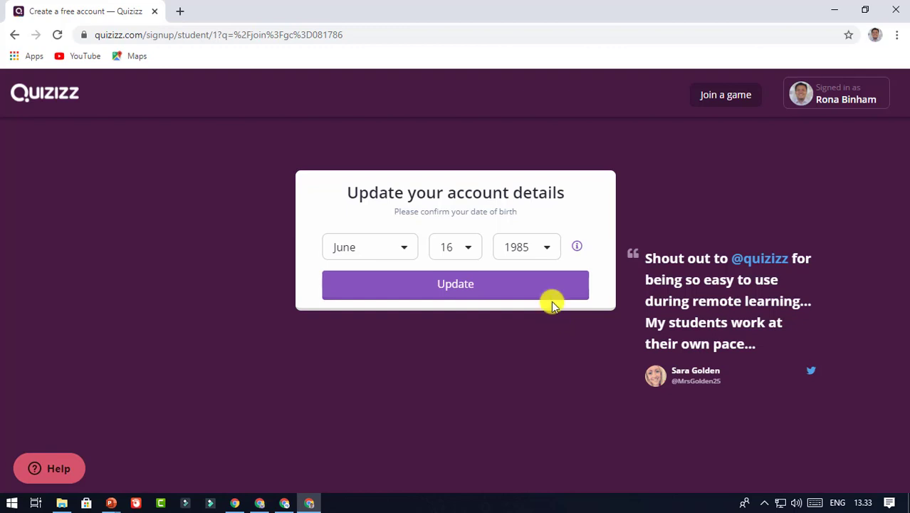
pyautogui.click(539, 284)
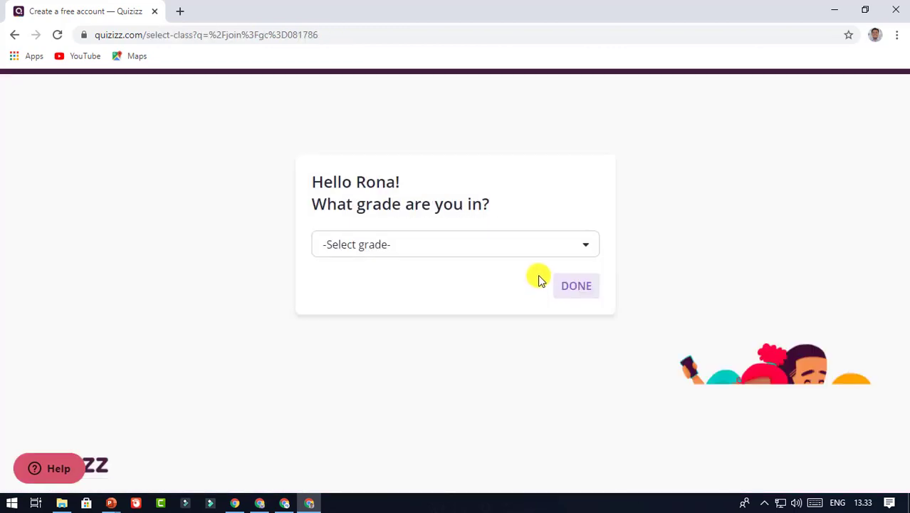
# Choose 1st grade as the student's grade and confirm it
pyautogui.click(560, 255)
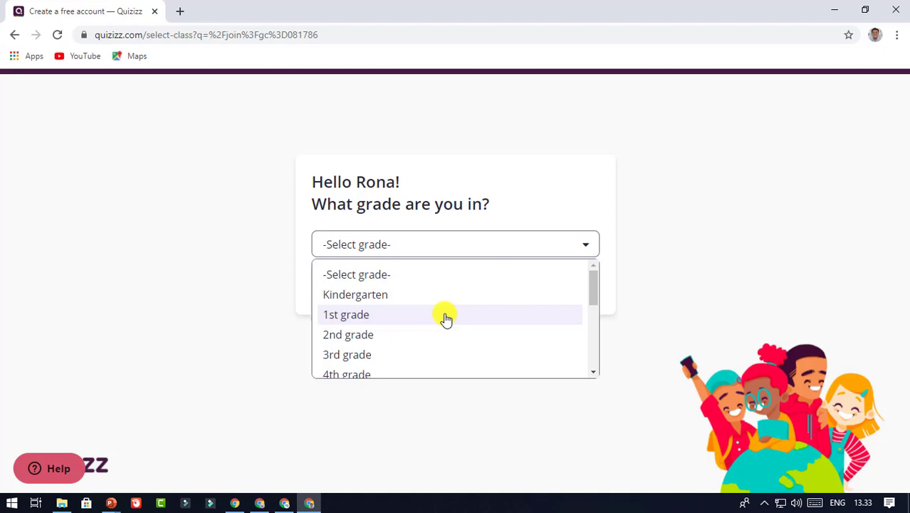
pyautogui.moveTo(594, 299)
pyautogui.mouseDown()
pyautogui.moveTo(589, 358)
pyautogui.moveTo(593, 297)
pyautogui.moveTo(594, 308)
pyautogui.mouseUp()
pyautogui.click(371, 279)
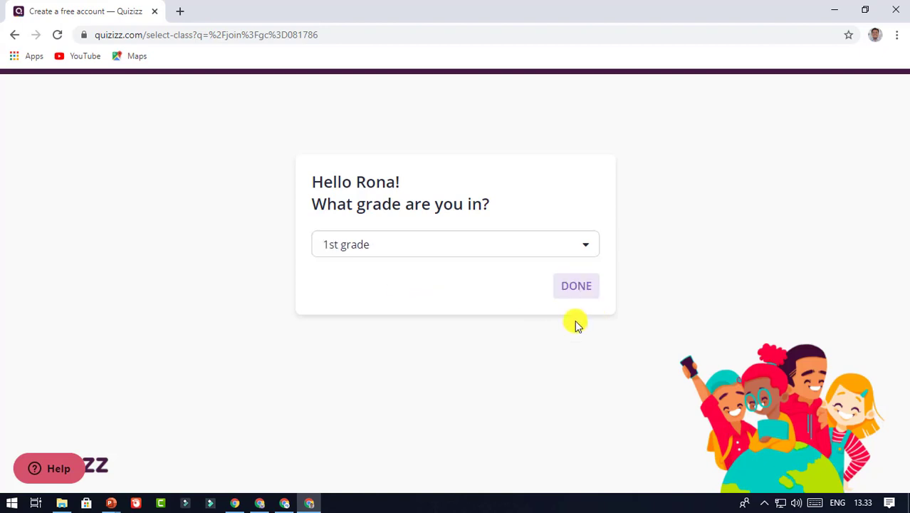
pyautogui.click(595, 289)
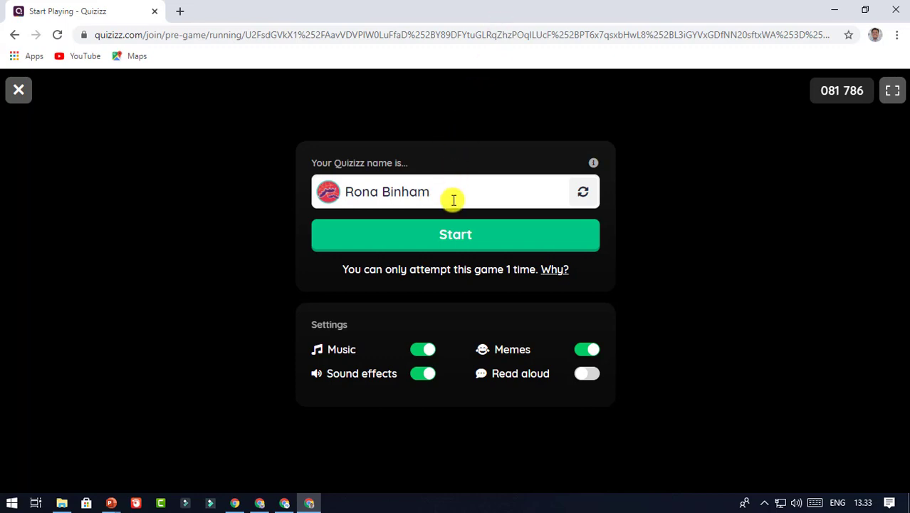
# Retype the player's display name surname first and start the game to join the two-player lobby
pyautogui.click(454, 193)
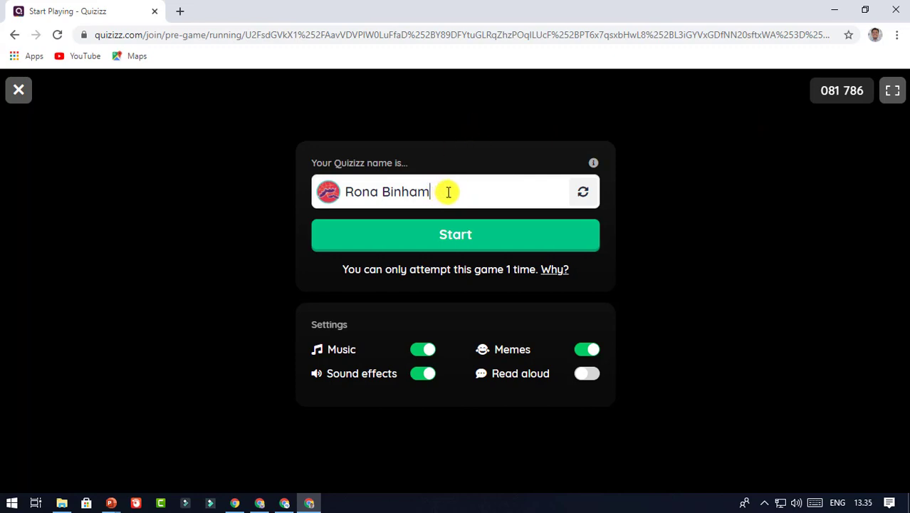
pyautogui.moveTo(448, 192); pyautogui.dragTo(352, 191)
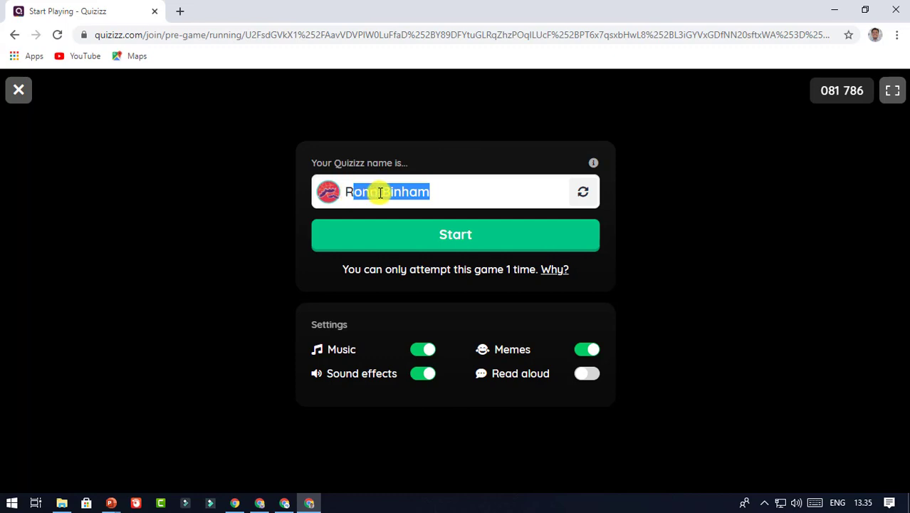
pyautogui.click(434, 189)
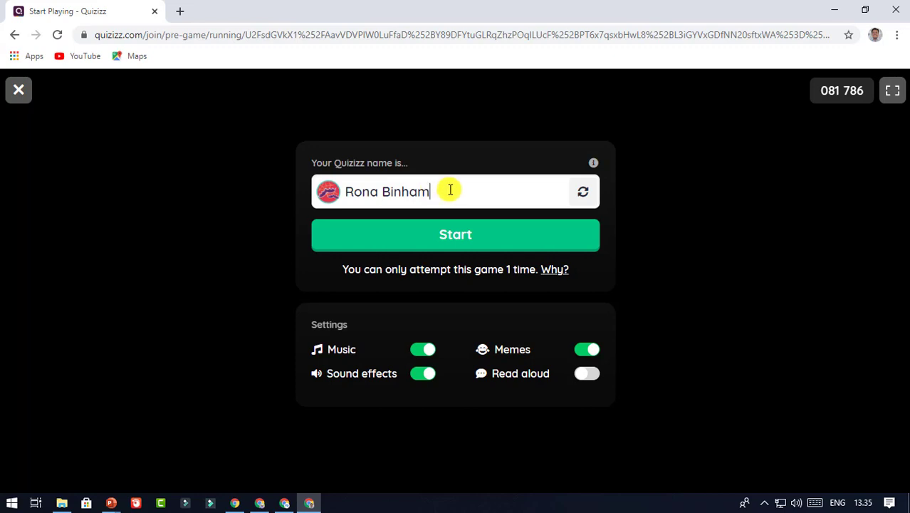
pyautogui.moveTo(450, 190); pyautogui.dragTo(368, 187)
pyautogui.press('BackSpace')
pyautogui.press('BackSpace')
pyautogui.press('BackSpace')
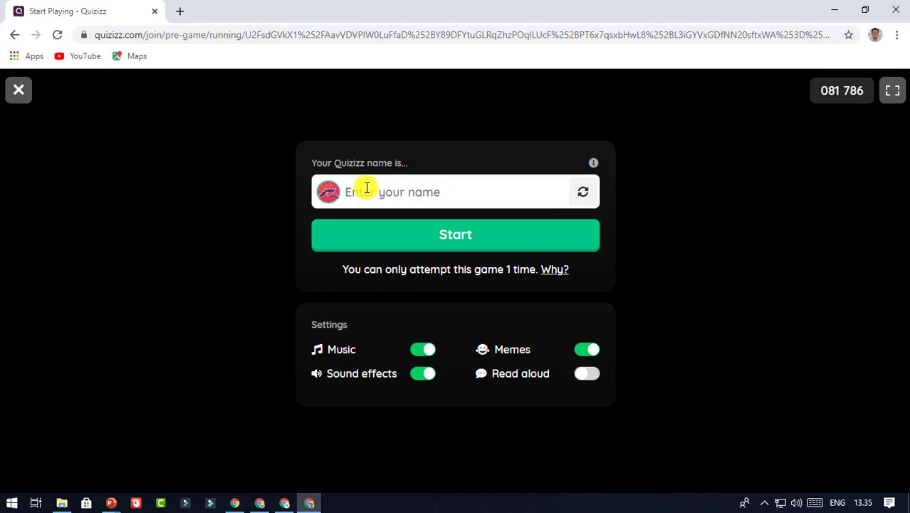
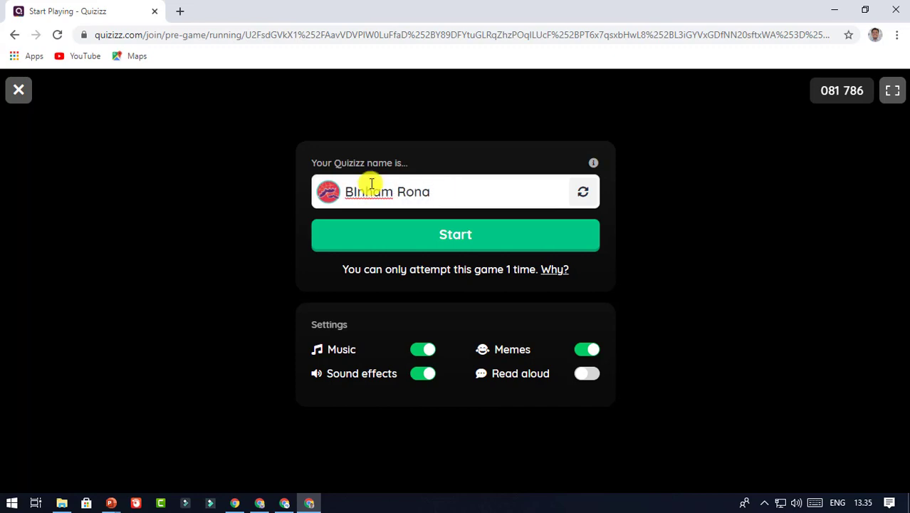
pyautogui.click(438, 101)
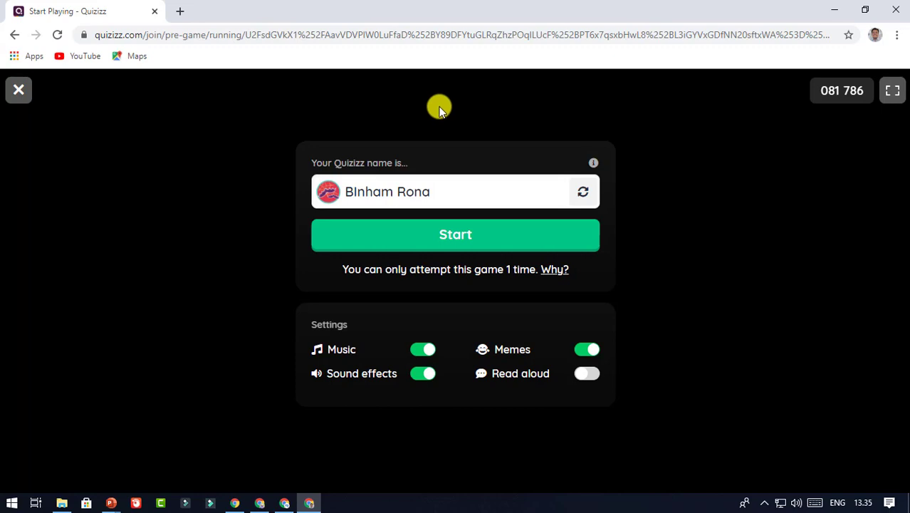
pyautogui.click(524, 242)
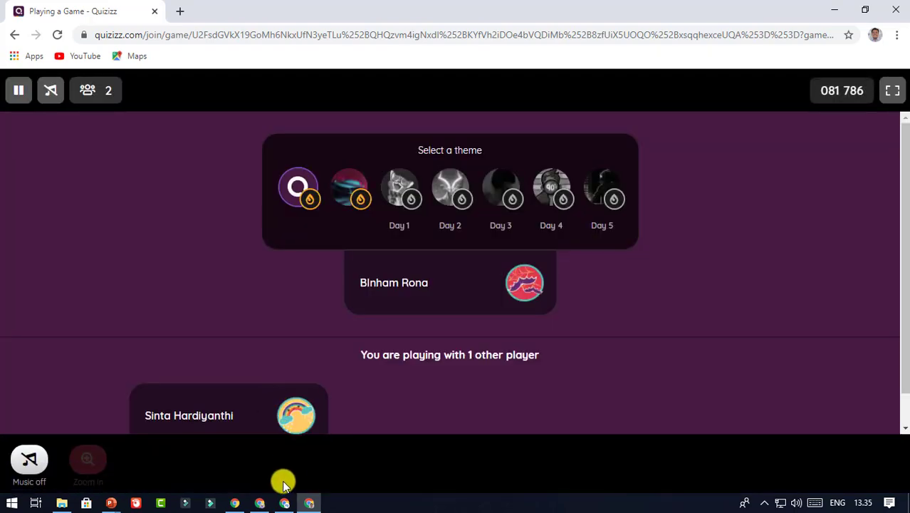
# Start the live quiz from the host dashboard with both students joined
pyautogui.click(284, 503)
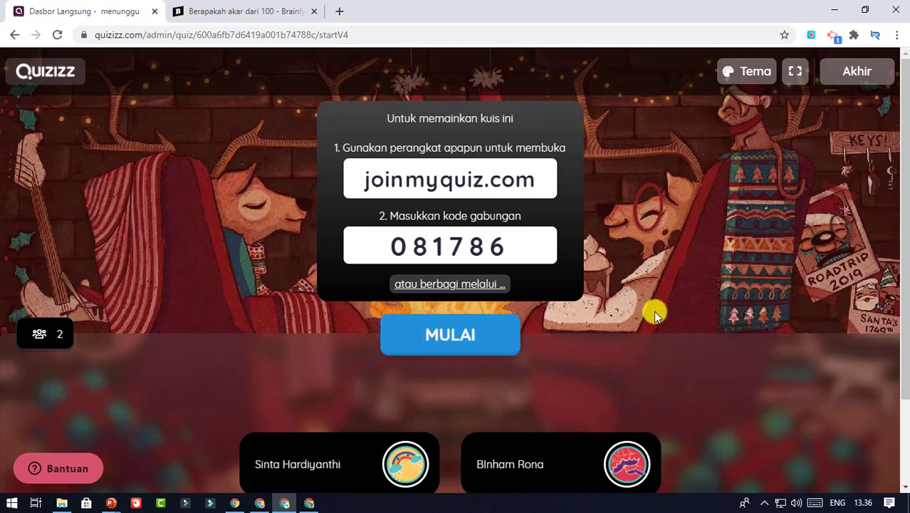
pyautogui.click(474, 333)
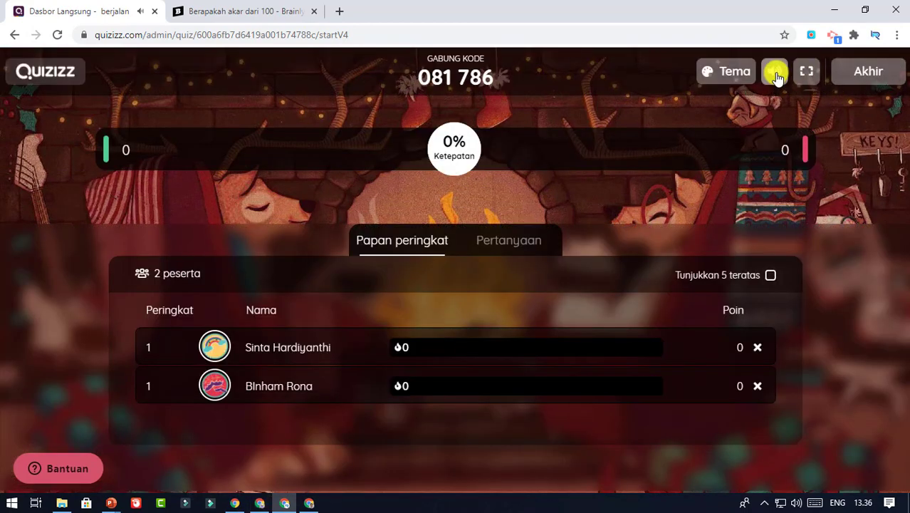
# Bring up the student's game showing question 1 of 4 about the pictured shape
pyautogui.click(260, 503)
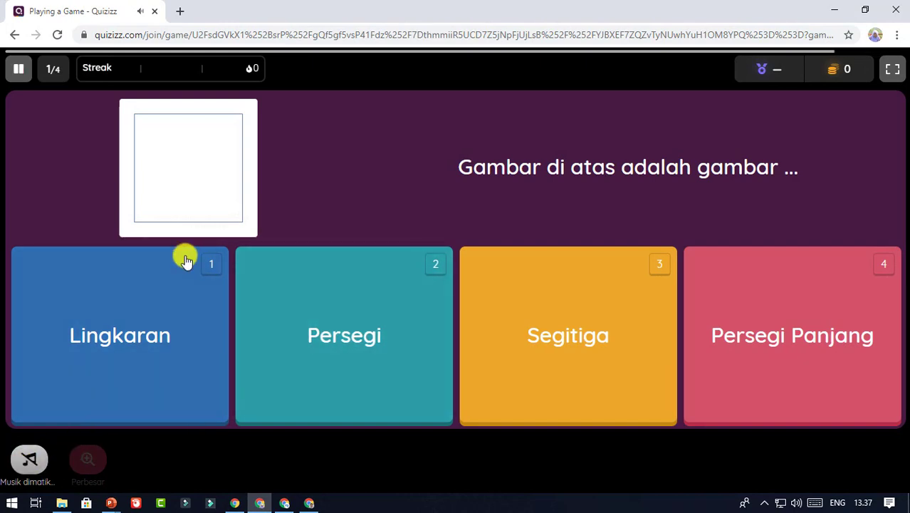
# With music on, answer Persegi, 3, triangle, 100, then the circle on the retried question
pyautogui.click(28, 459)
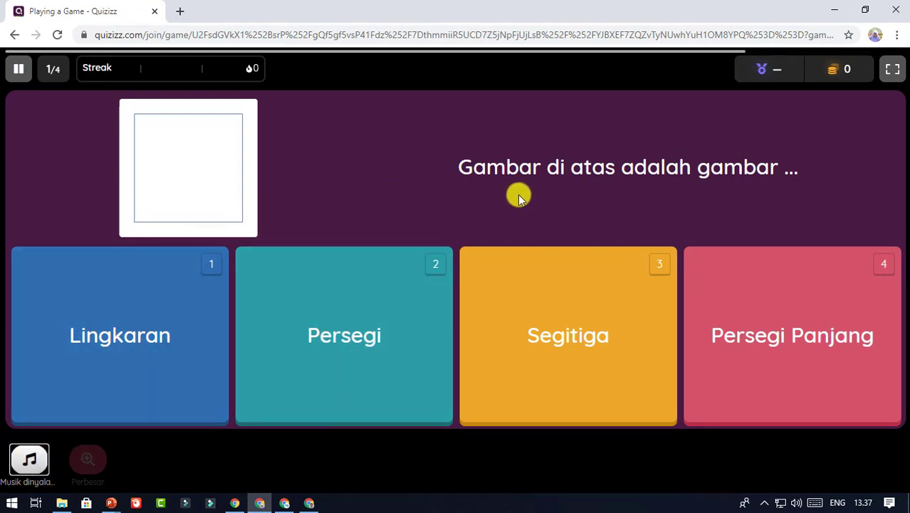
pyautogui.click(377, 319)
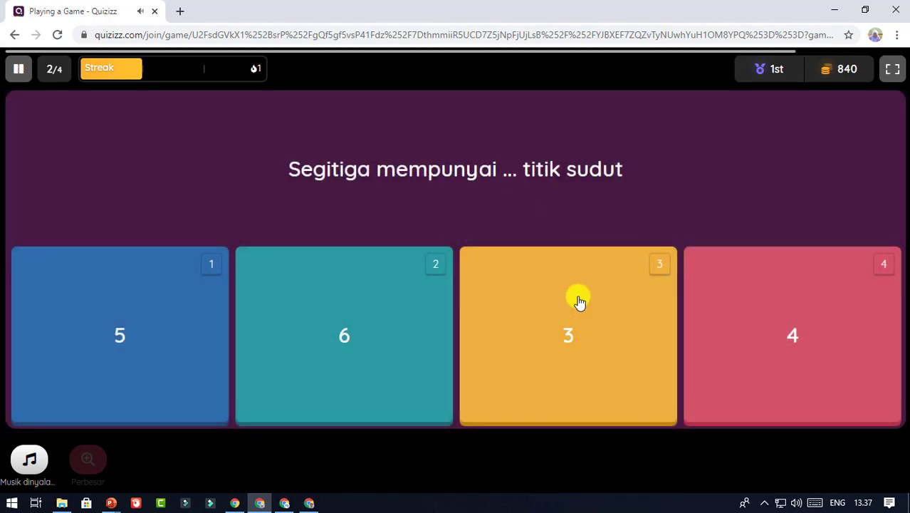
pyautogui.click(577, 316)
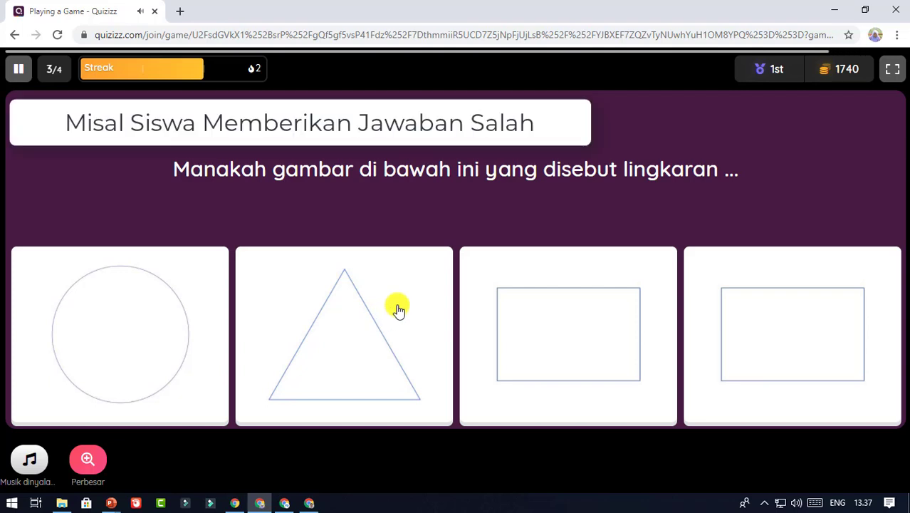
pyautogui.click(333, 311)
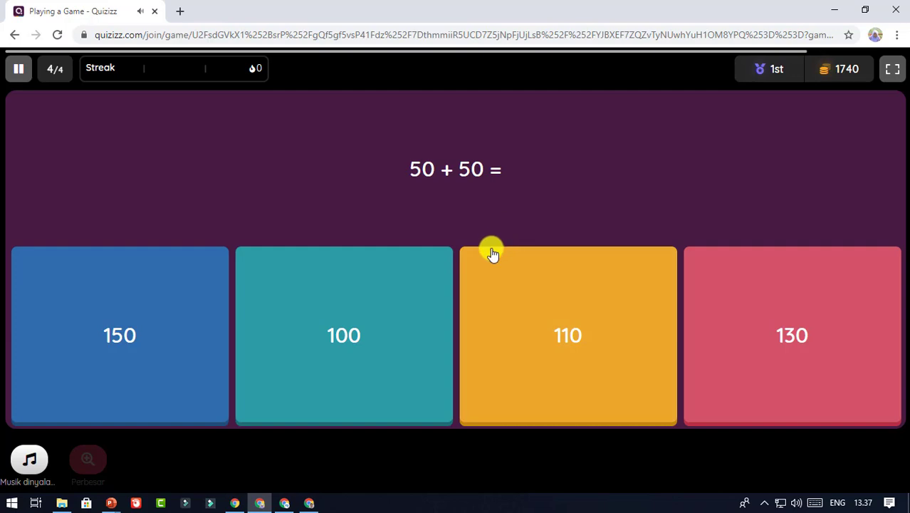
pyautogui.click(410, 302)
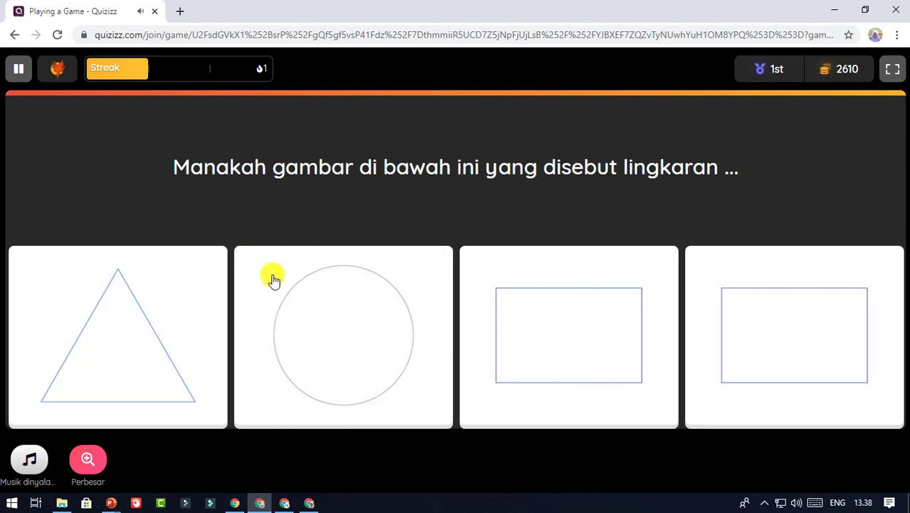
pyautogui.click(311, 318)
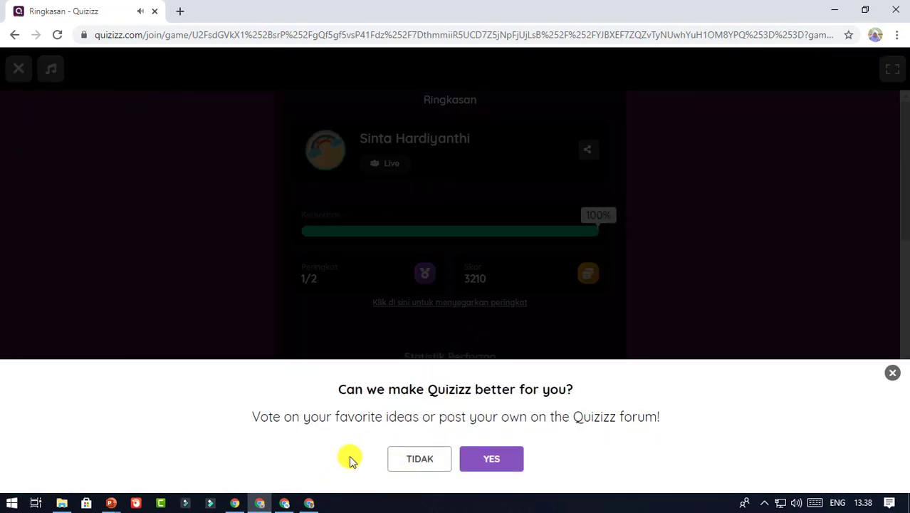
pyautogui.click(309, 502)
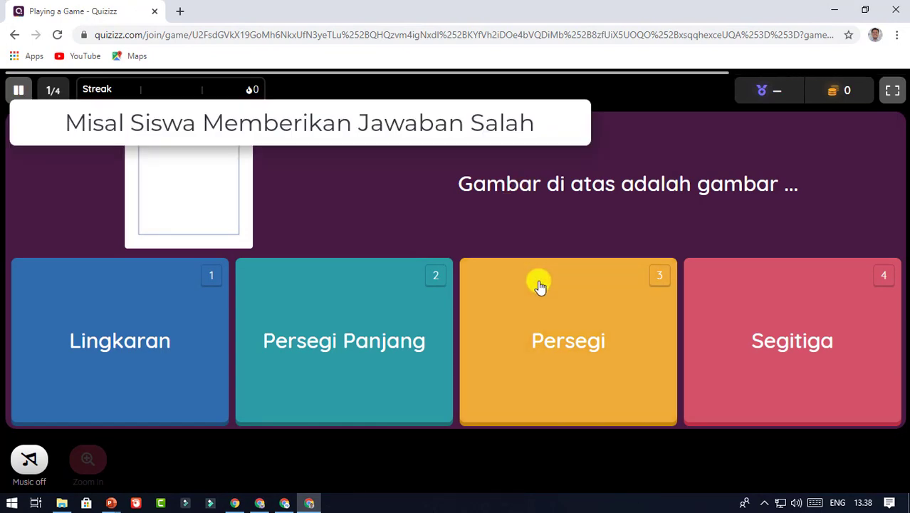
# Turn music on and answer Segitiga, circle, 150, 3, then 130 on the redemption question
pyautogui.click(783, 319)
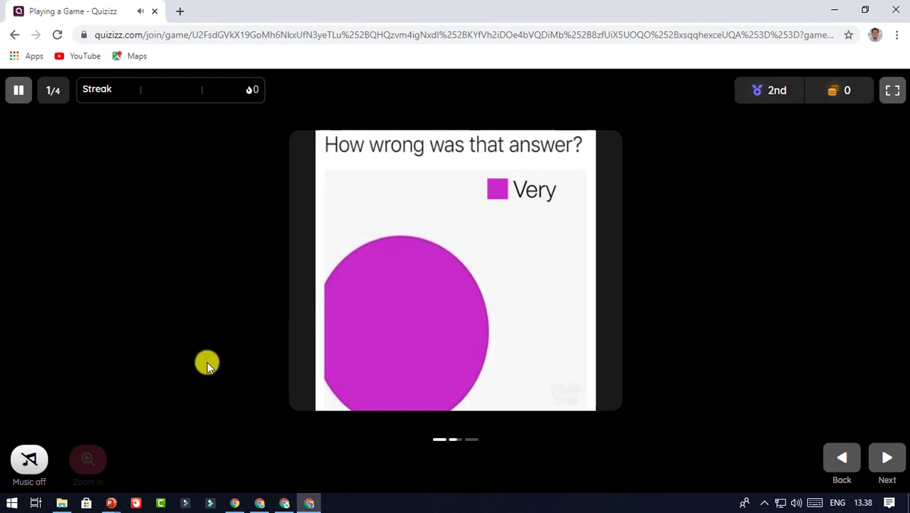
pyautogui.click(29, 459)
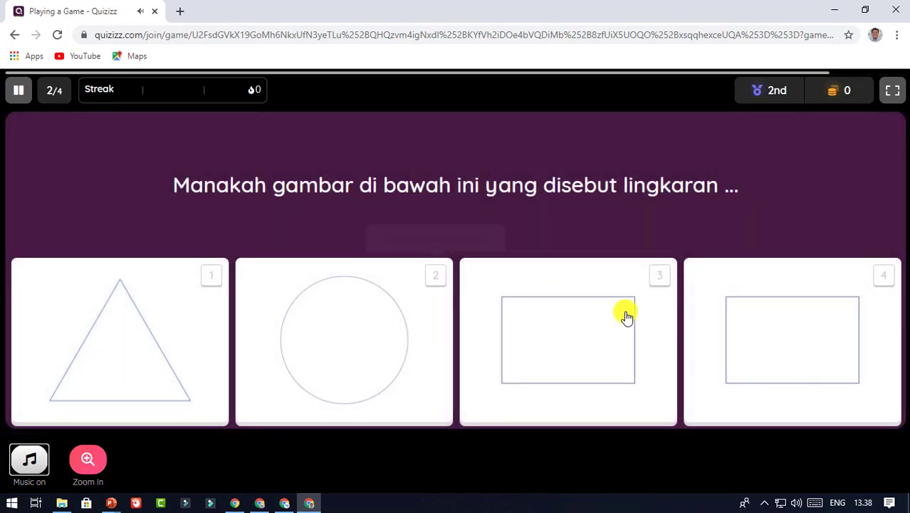
pyautogui.click(364, 344)
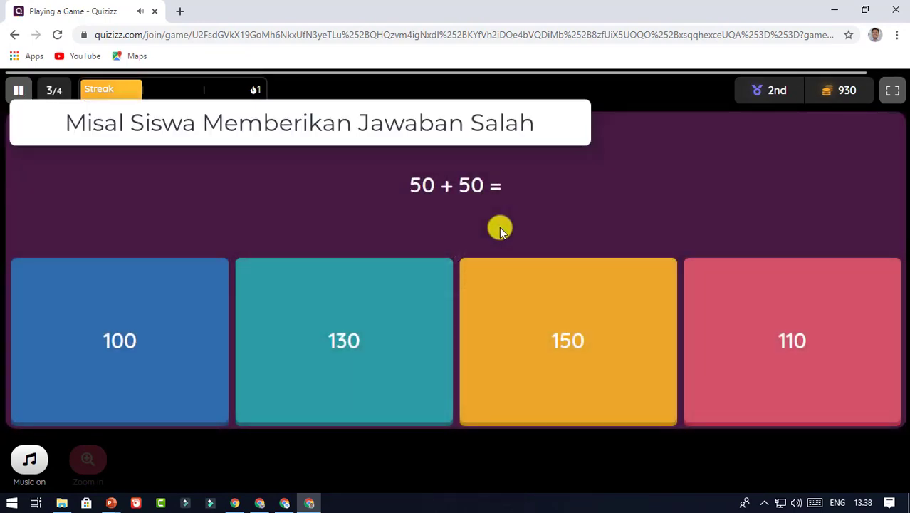
pyautogui.click(583, 339)
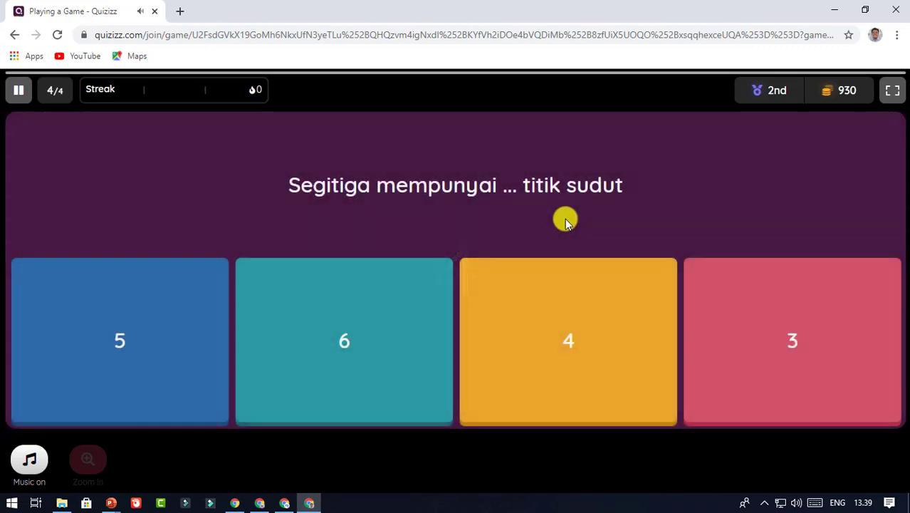
pyautogui.click(785, 356)
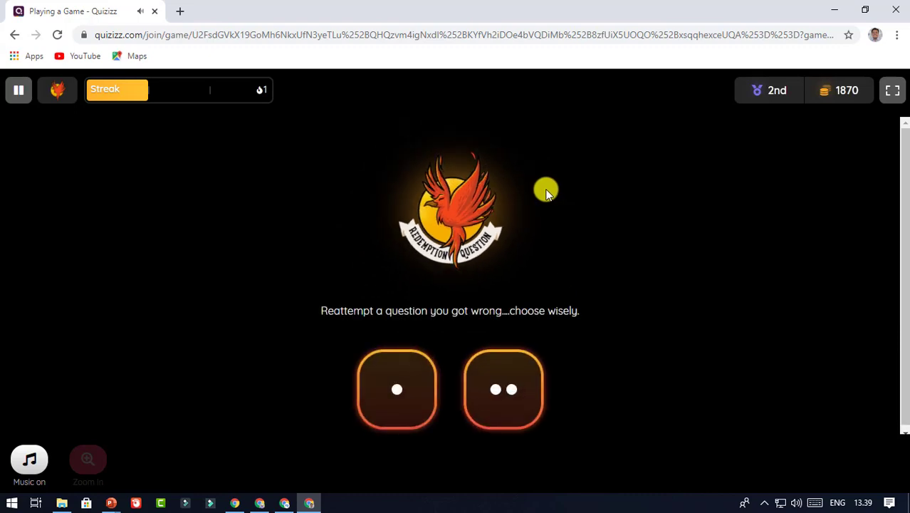
pyautogui.click(407, 386)
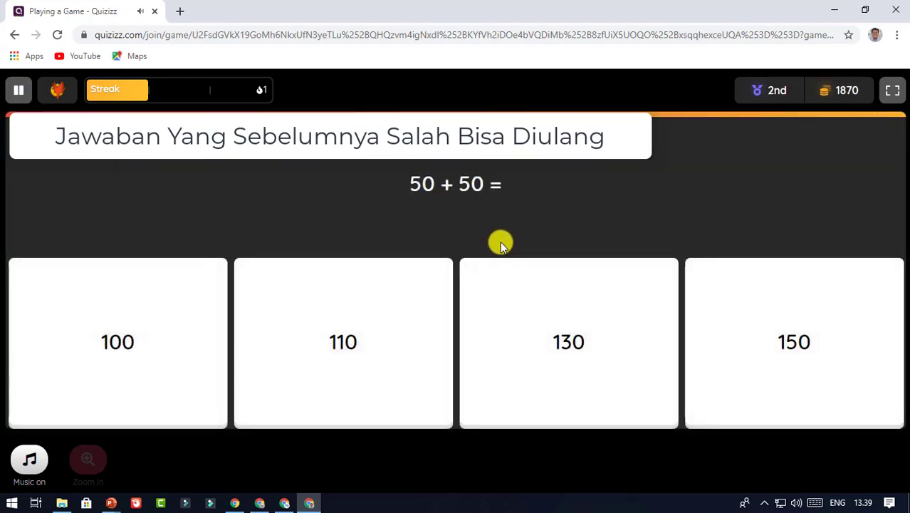
pyautogui.click(545, 329)
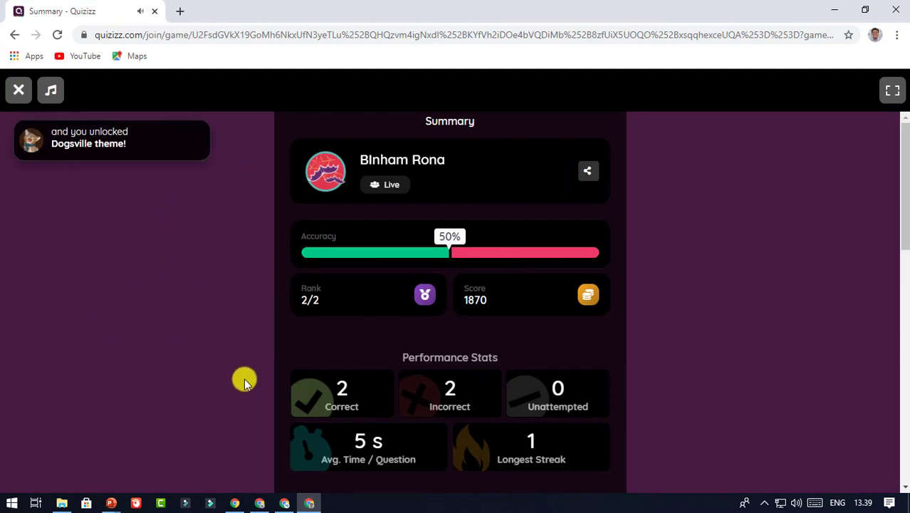
# Review both students' scores in the host's participant table, then exit via Keluar to the admin home
pyautogui.click(282, 503)
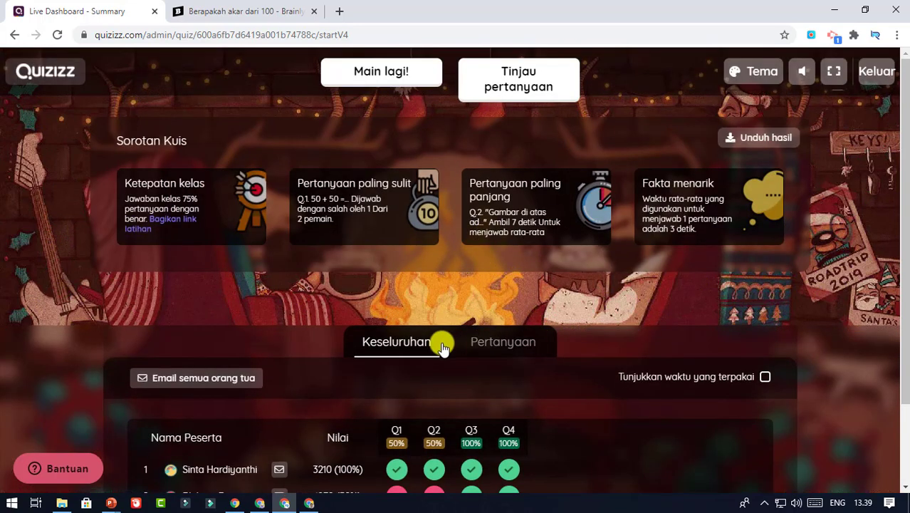
pyautogui.scroll(-1, 442, 347)
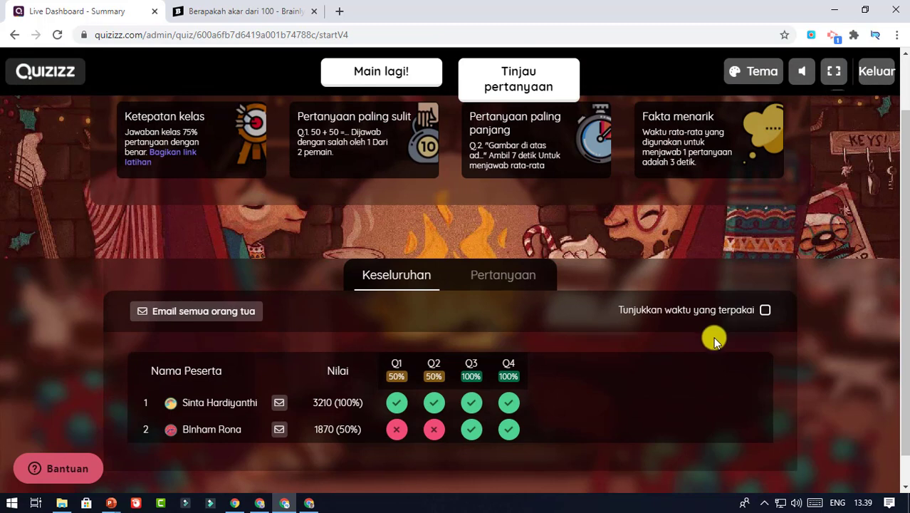
pyautogui.click(882, 74)
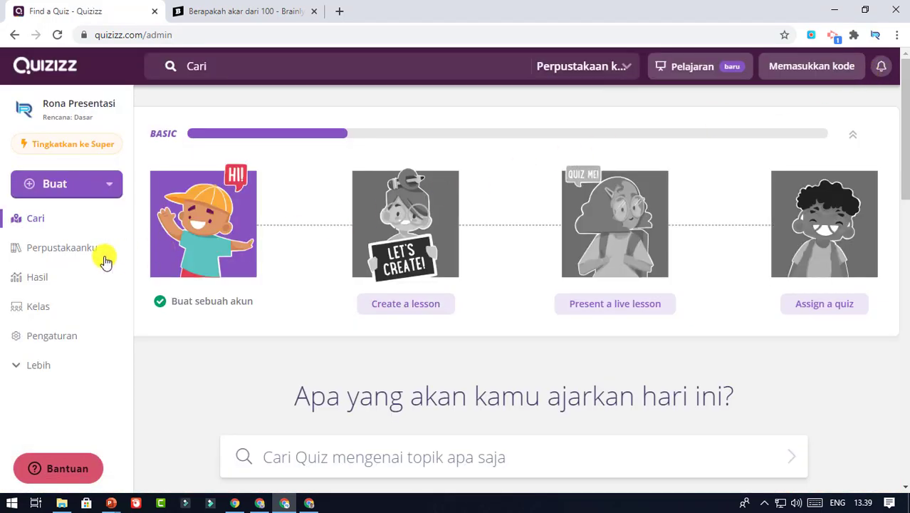
# Open Perpustakaanku, then Hasil, and show the '...' actions for the Kuis Matematika report
pyautogui.click(77, 248)
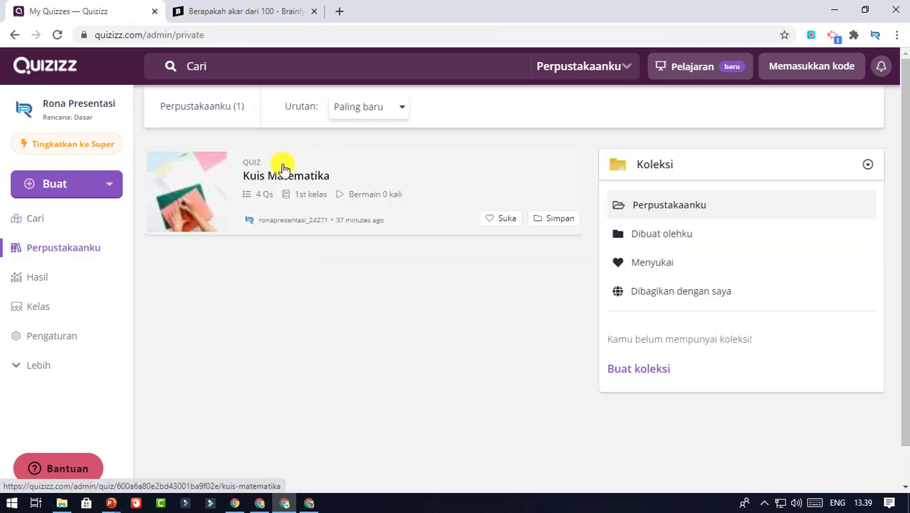
pyautogui.click(63, 275)
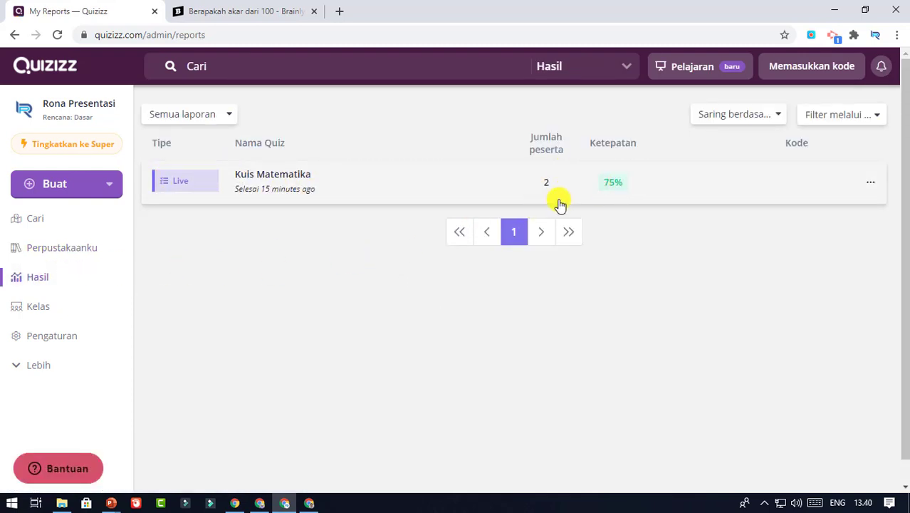
pyautogui.click(874, 184)
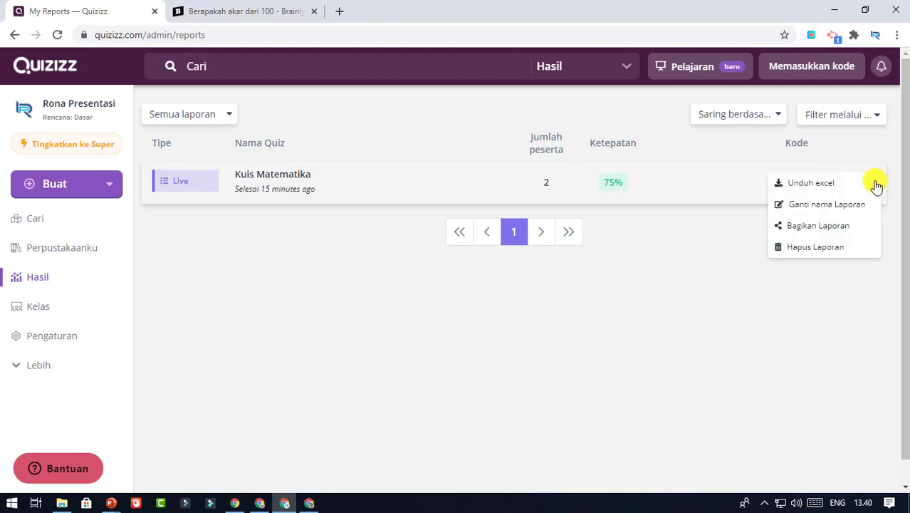
# Export the Kuis Matematika results with 'Unduh excel' and open the downloaded .xlsx in Excel
pyautogui.click(830, 184)
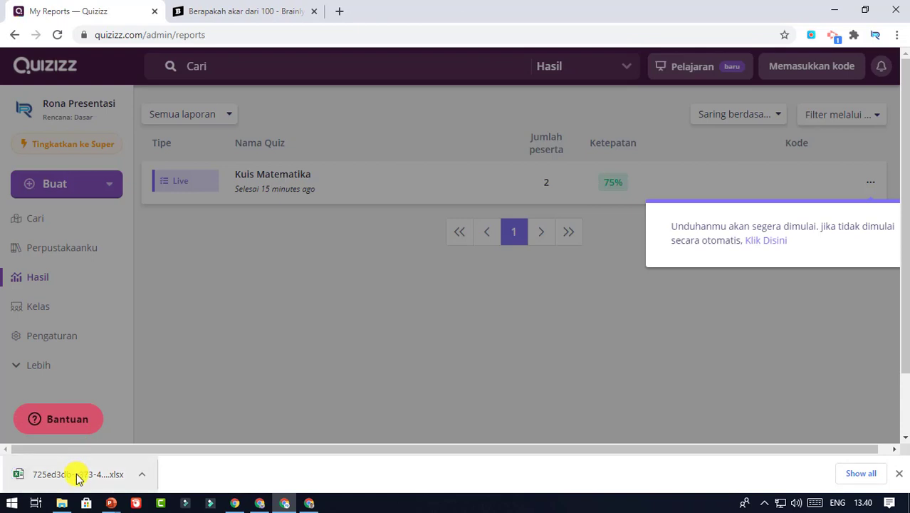
pyautogui.click(77, 475)
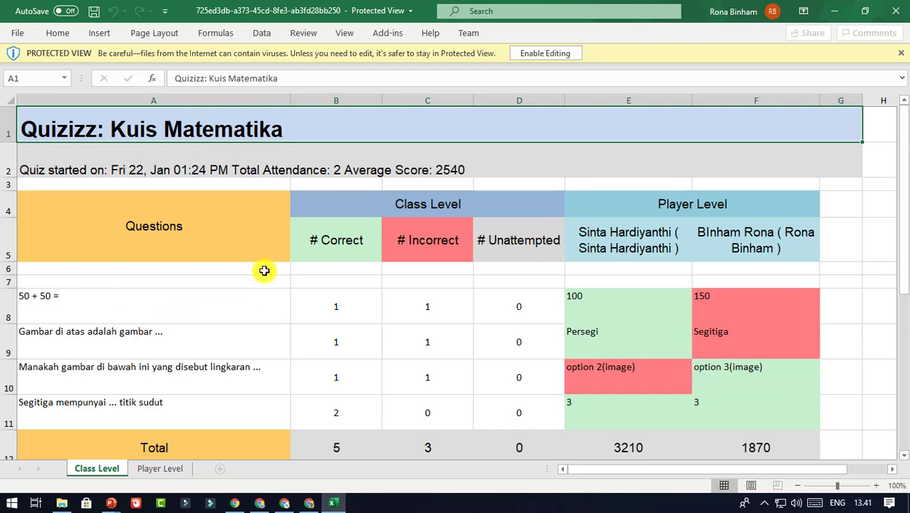
# Switch from the Excel spreadsheet back to the Quizizz reports page in Chrome
pyautogui.hotkey('alt', 'Tab')
pyautogui.click(872, 185)
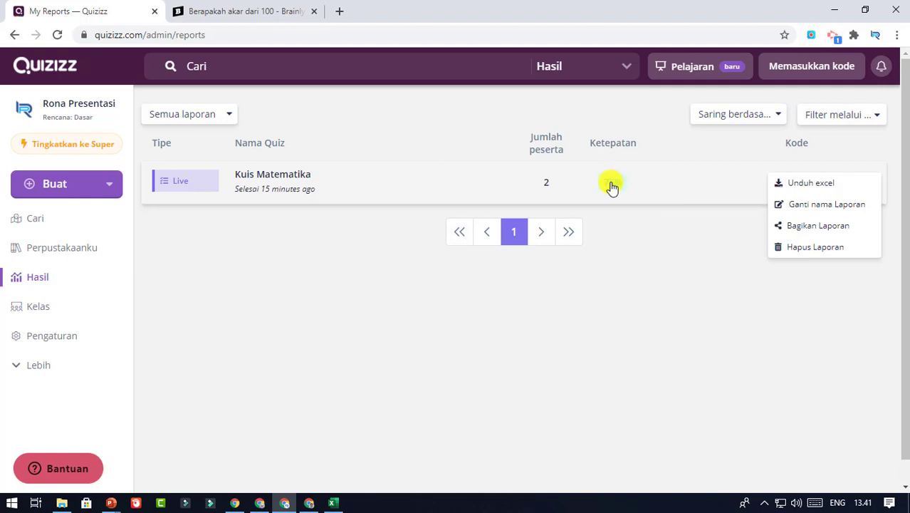
# Open the Kuis Matematika report to see 75% accuracy and participant scores 3210 and 1870
pyautogui.click(694, 235)
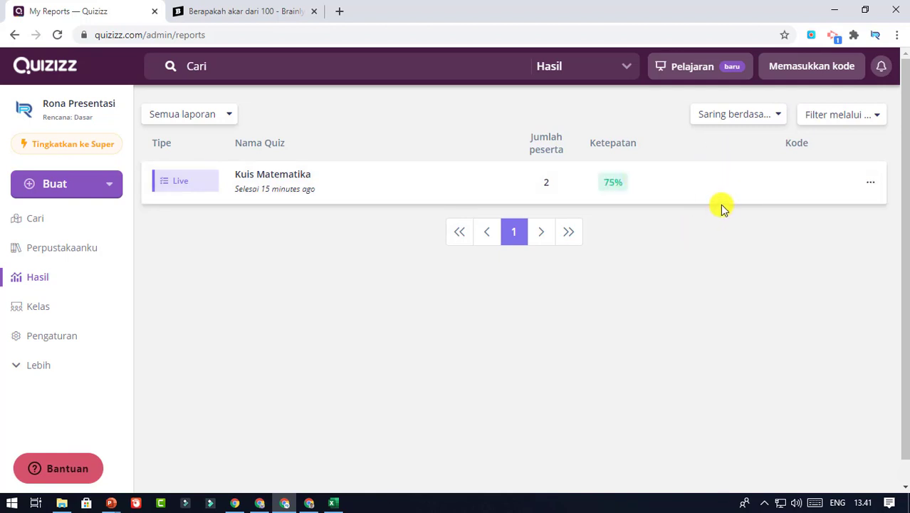
pyautogui.click(278, 178)
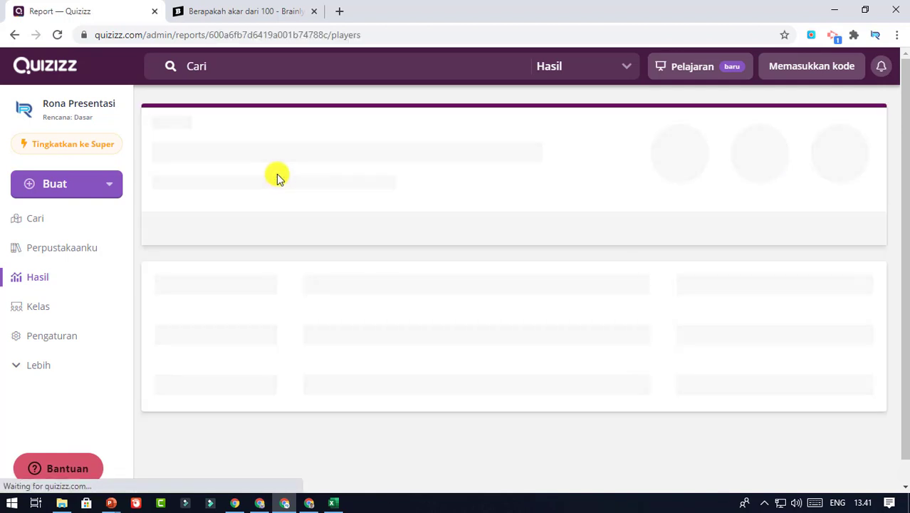
pyautogui.scroll(-1, 449, 264)
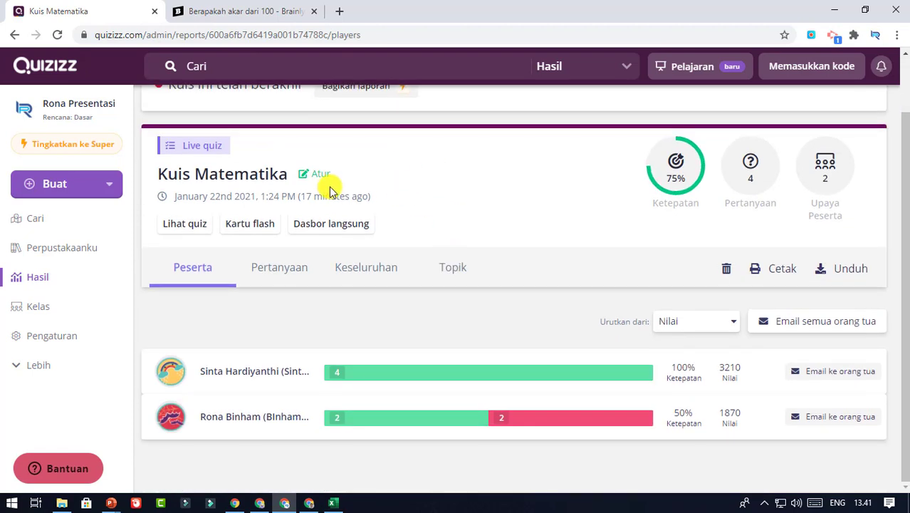
pyautogui.scroll(1, 335, 169)
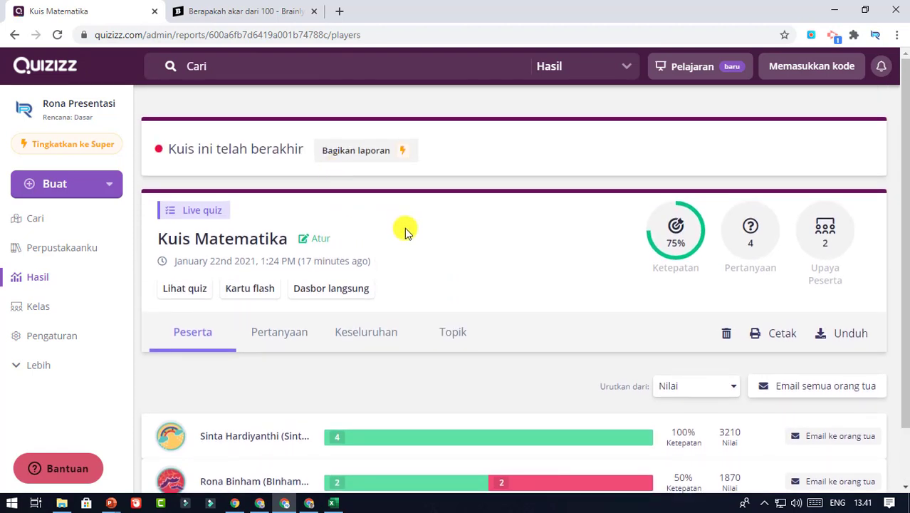
pyautogui.scroll(-1, 405, 232)
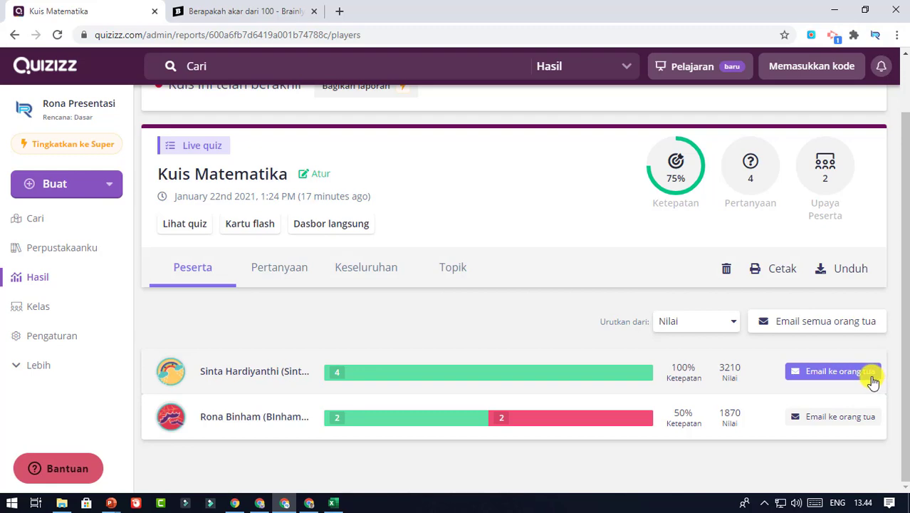
# Email the top student's progress report to their saved parent e-mail address with the default message
pyautogui.click(833, 374)
pyautogui.click(330, 171)
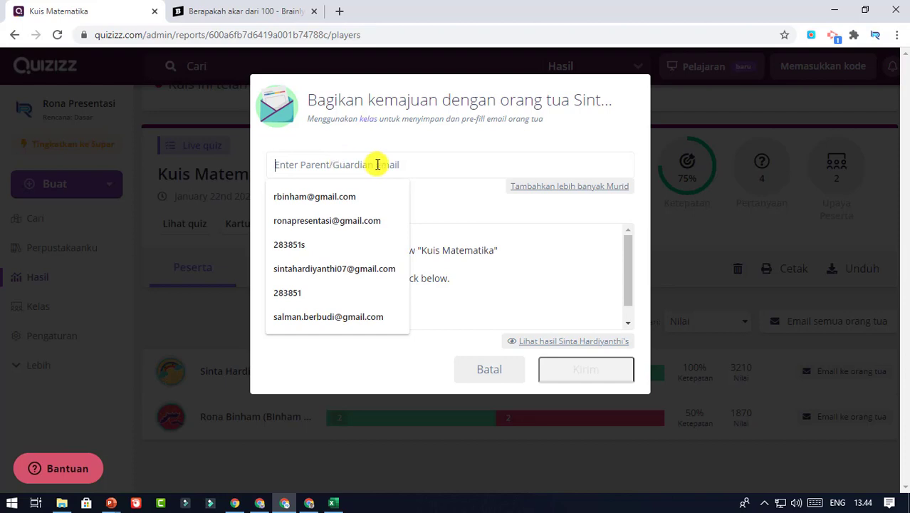
pyautogui.click(350, 194)
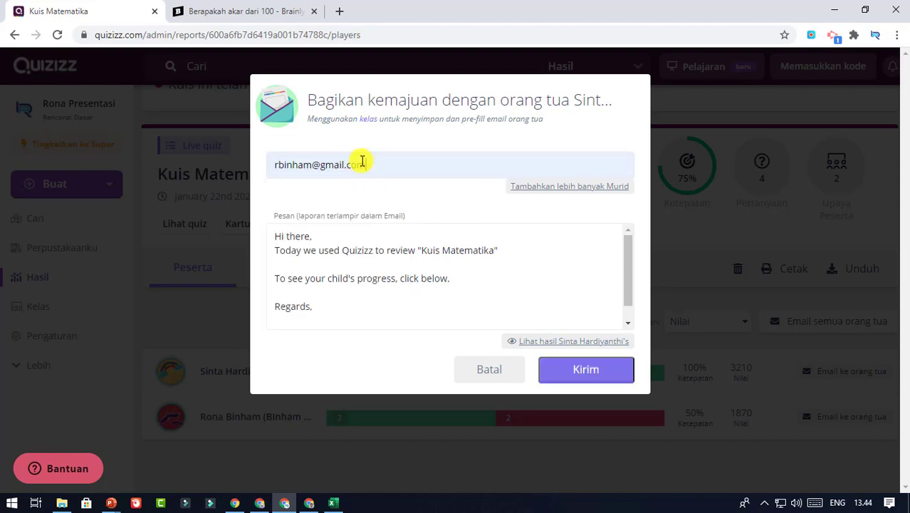
pyautogui.click(609, 370)
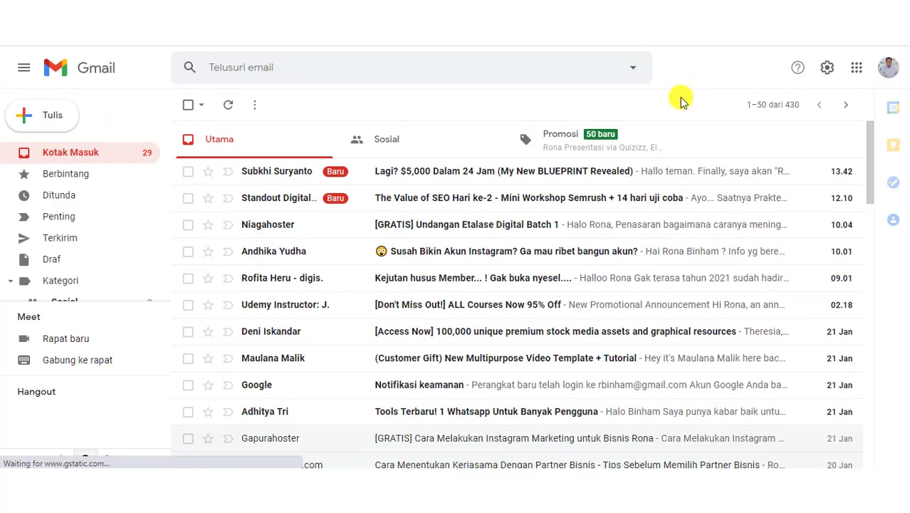
# Open the Quizizz report email in Gmail's Promosi tab and follow its 'View full report' link
pyautogui.click(656, 138)
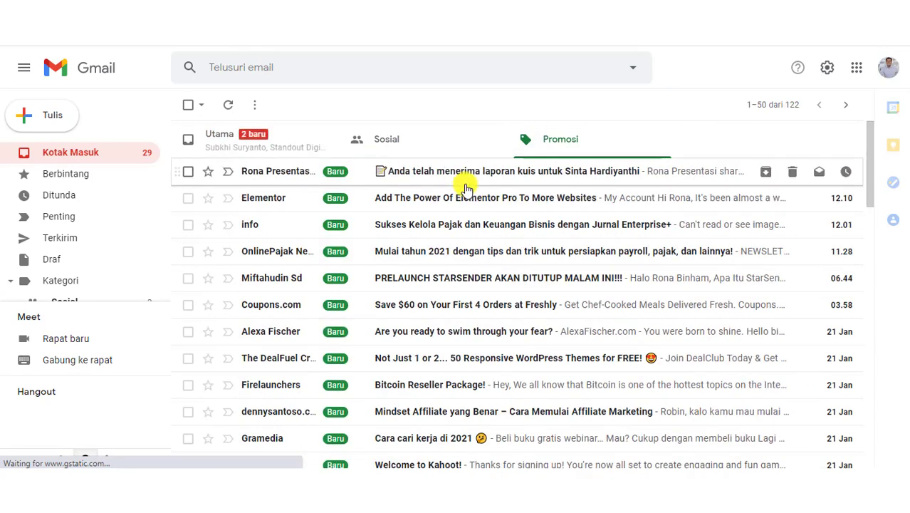
pyautogui.click(580, 173)
pyautogui.scroll(-3, 534, 249)
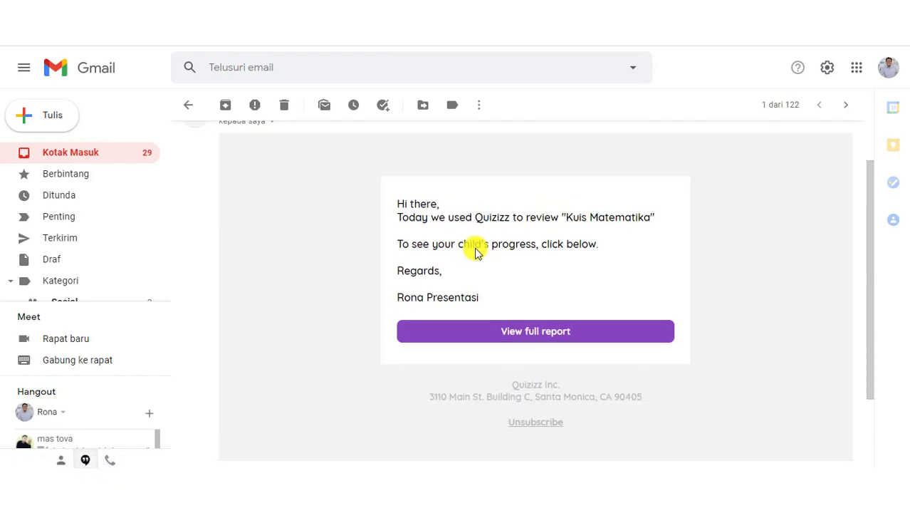
pyautogui.click(587, 305)
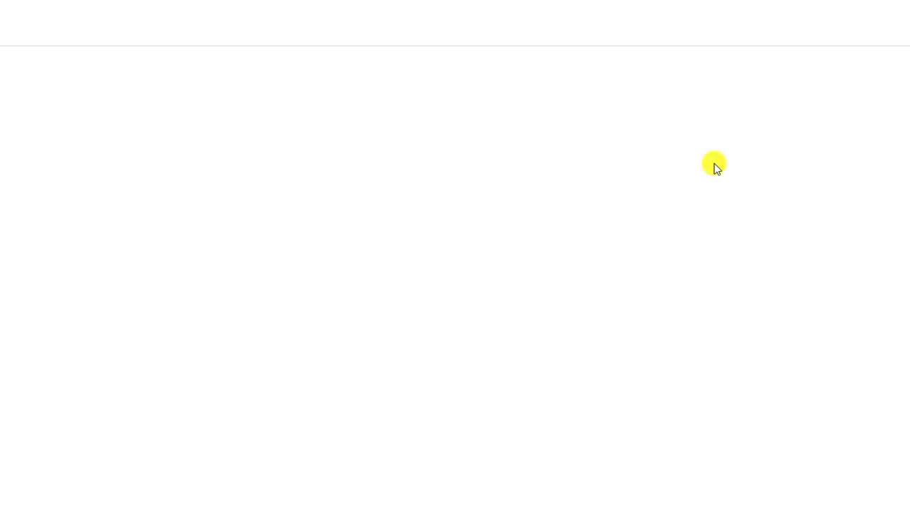
# Scroll through the student's full report to confirm all four questions correct at 100% accuracy
pyautogui.scroll(-4, 376, 141)
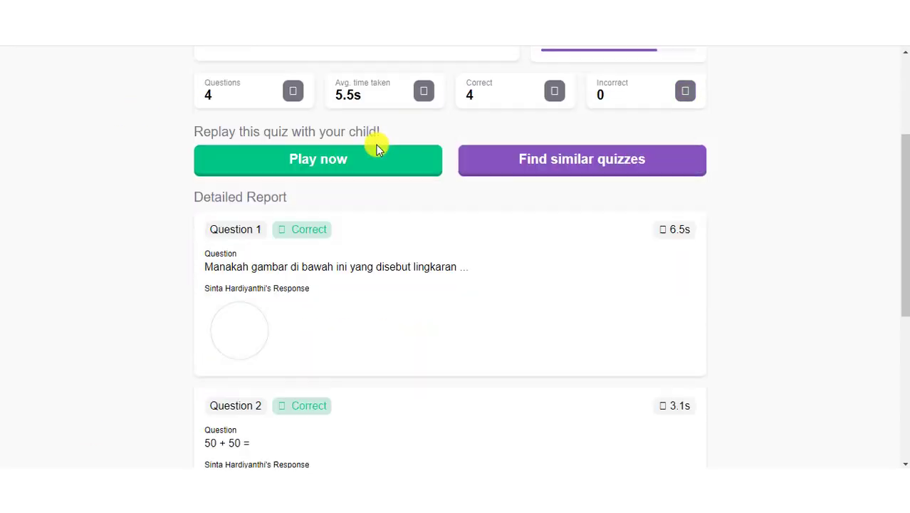
pyautogui.scroll(4, 383, 173)
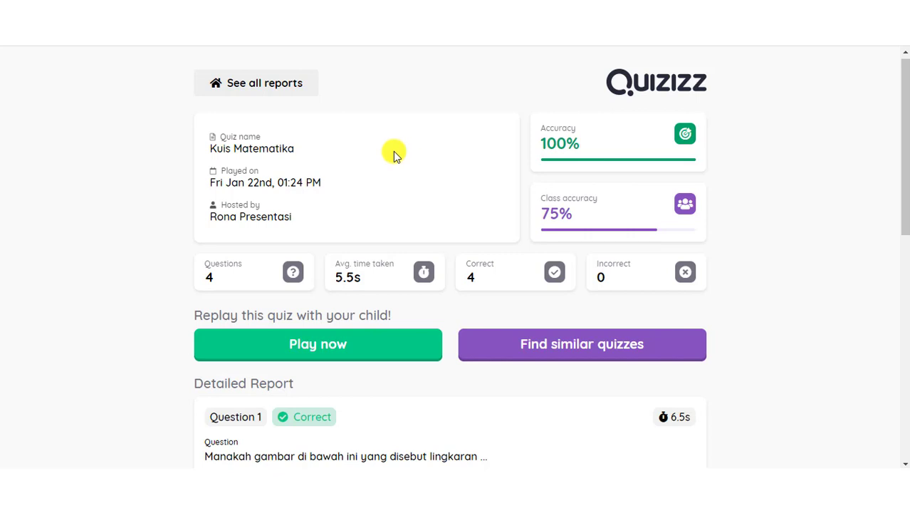
pyautogui.scroll(-1, 396, 156)
pyautogui.scroll(1, 414, 157)
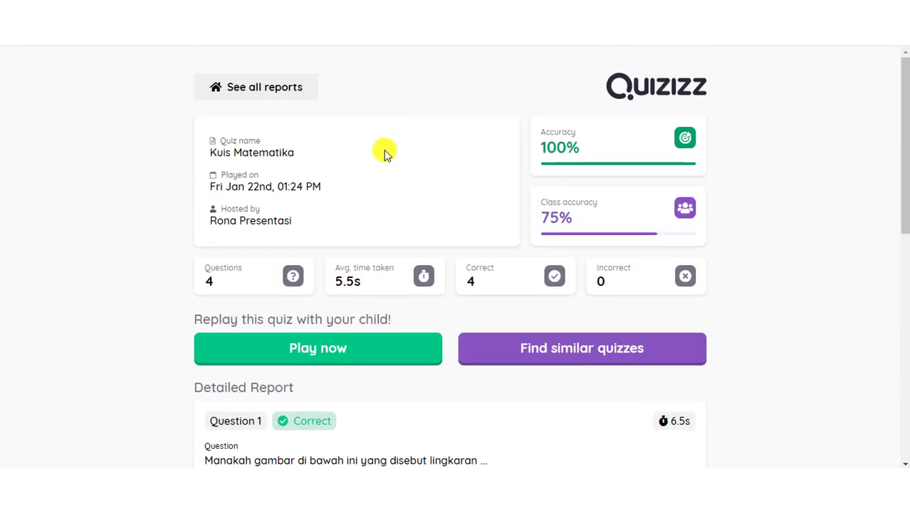
pyautogui.scroll(-8, 356, 146)
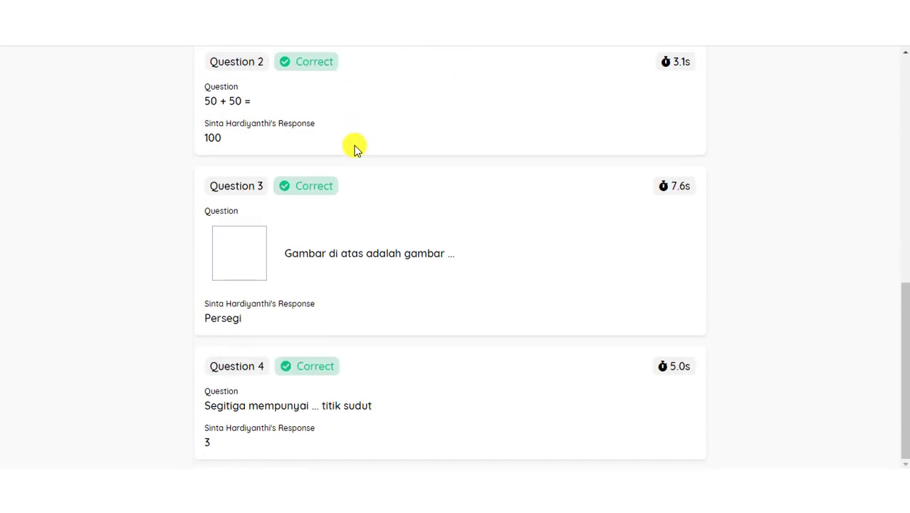
pyautogui.scroll(8, 355, 147)
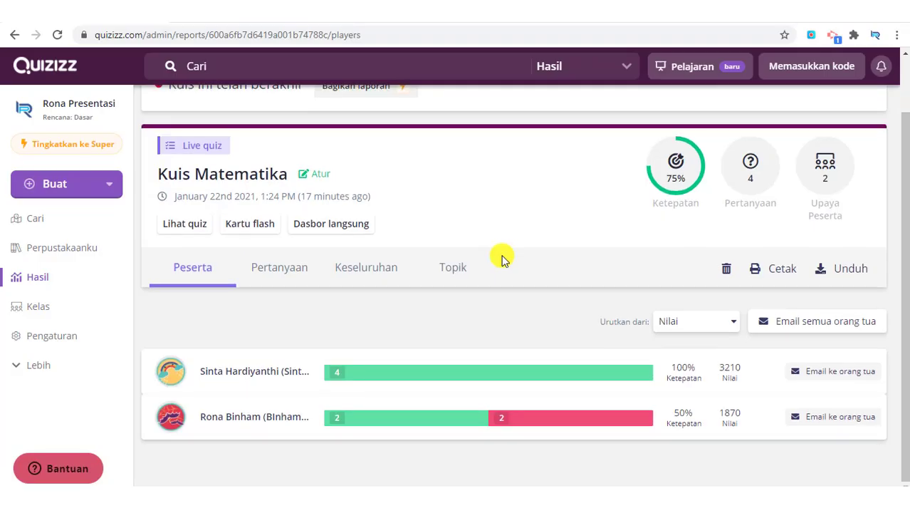
pyautogui.scroll(2, 501, 257)
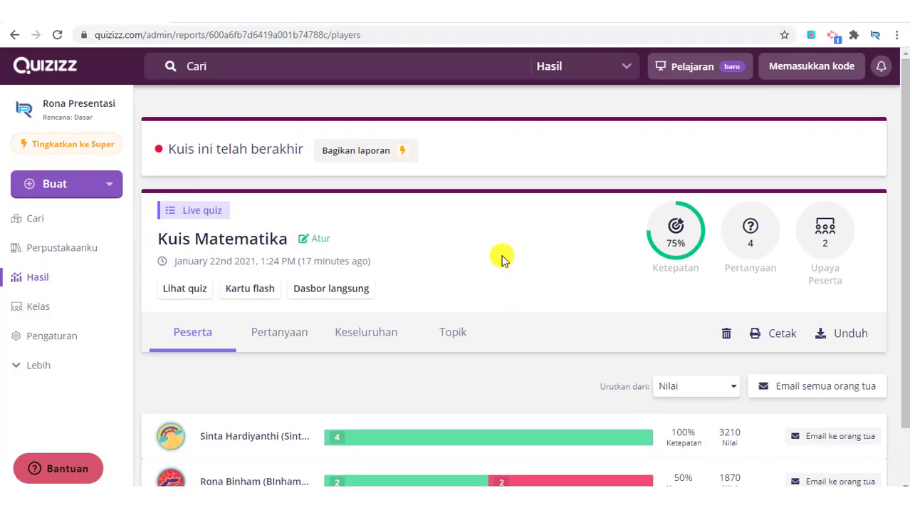